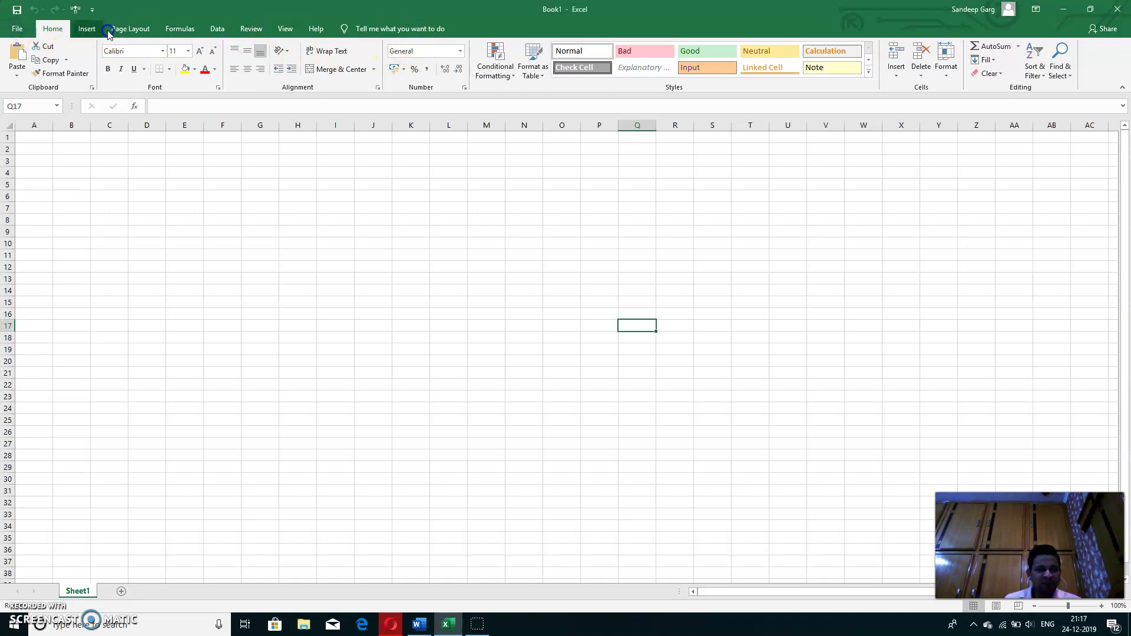
Tour the ribbon tabs from Insert to Help and the File page, then return to Home
left_click(87, 28)
left_click(130, 28)
left_click(172, 30)
left_click(218, 29)
left_click(244, 27)
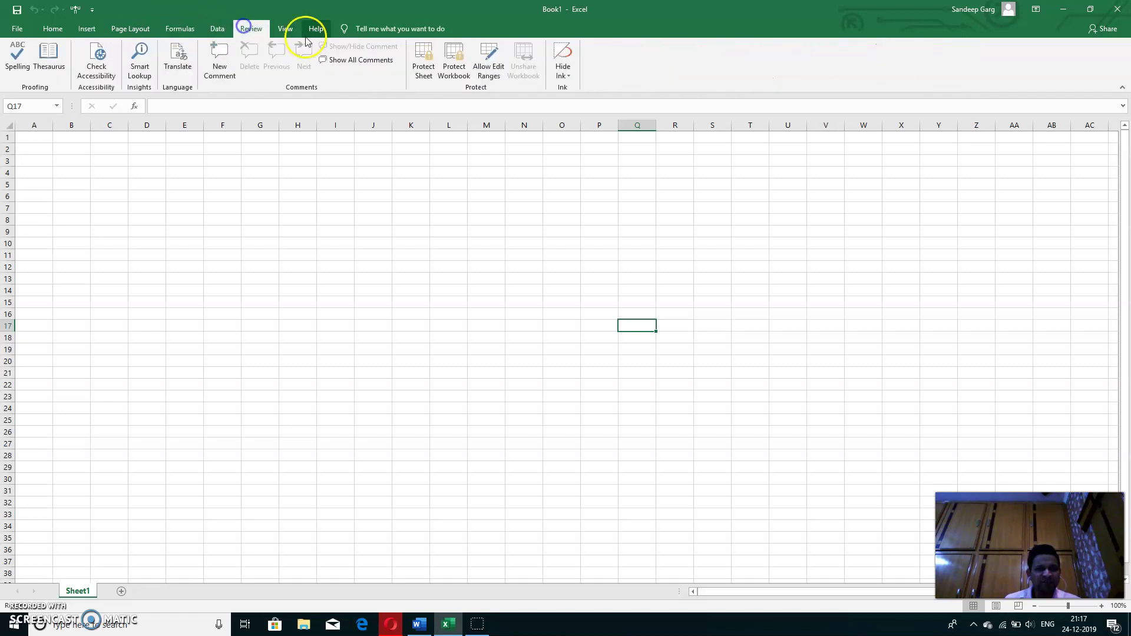
left_click(286, 28)
left_click(316, 28)
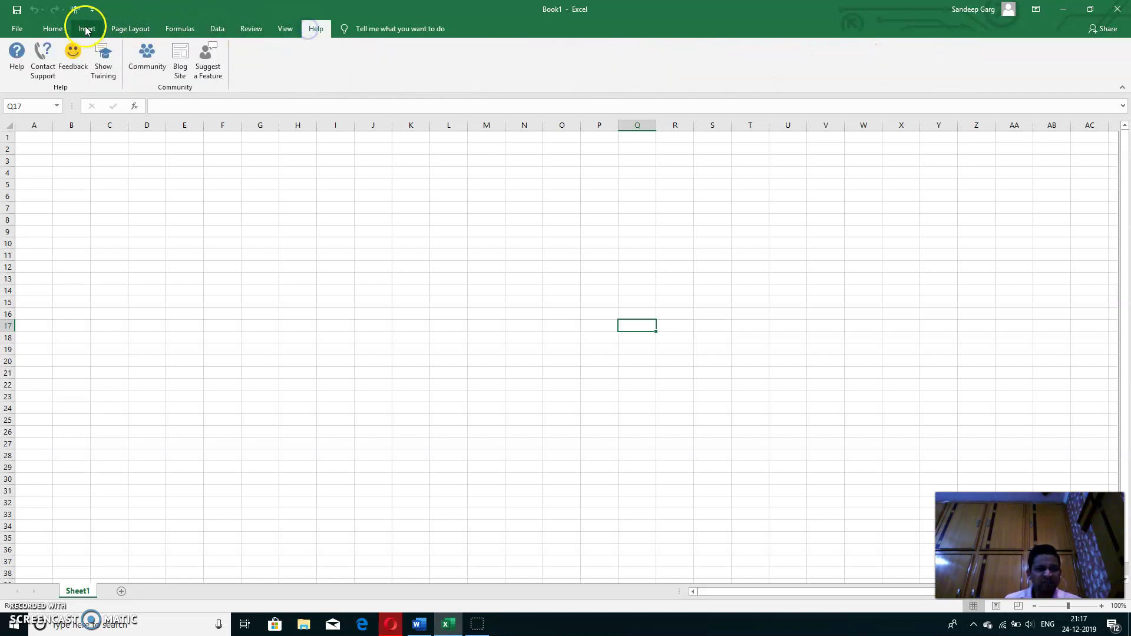
left_click(17, 29)
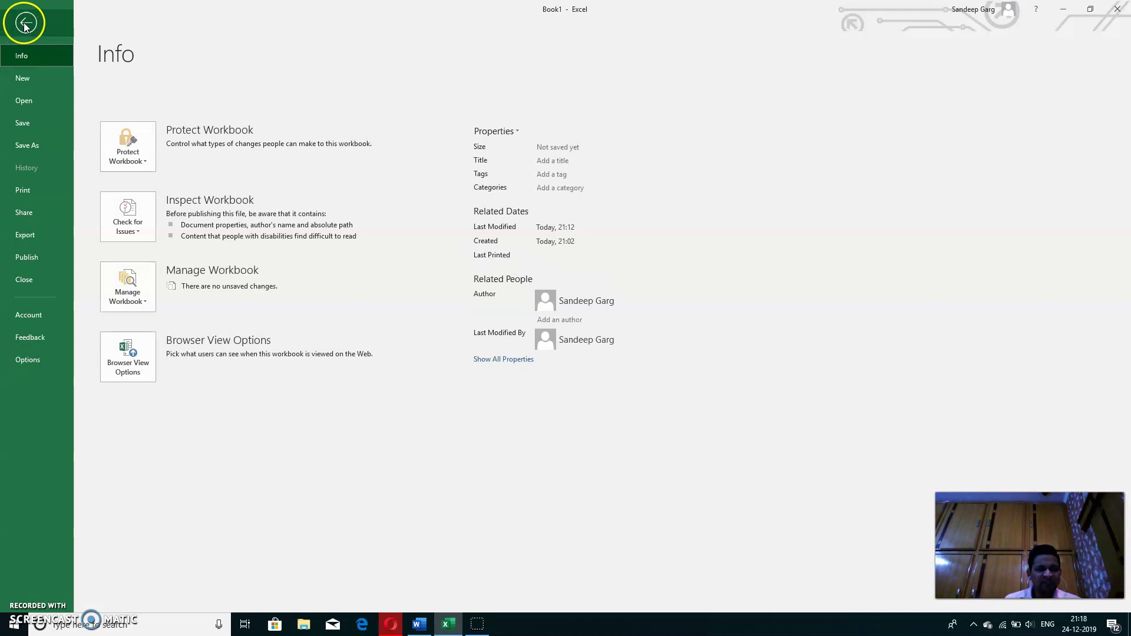
left_click(24, 23)
left_click(52, 28)
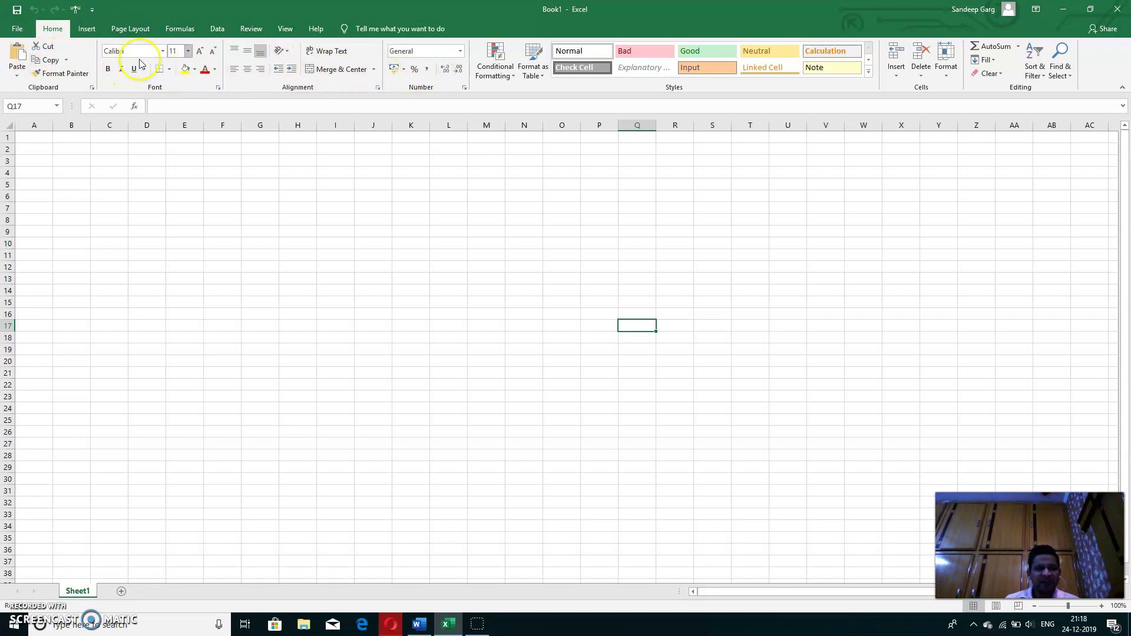
Browse the Insert through View tabs and the File page again, ending on Home
left_click(87, 28)
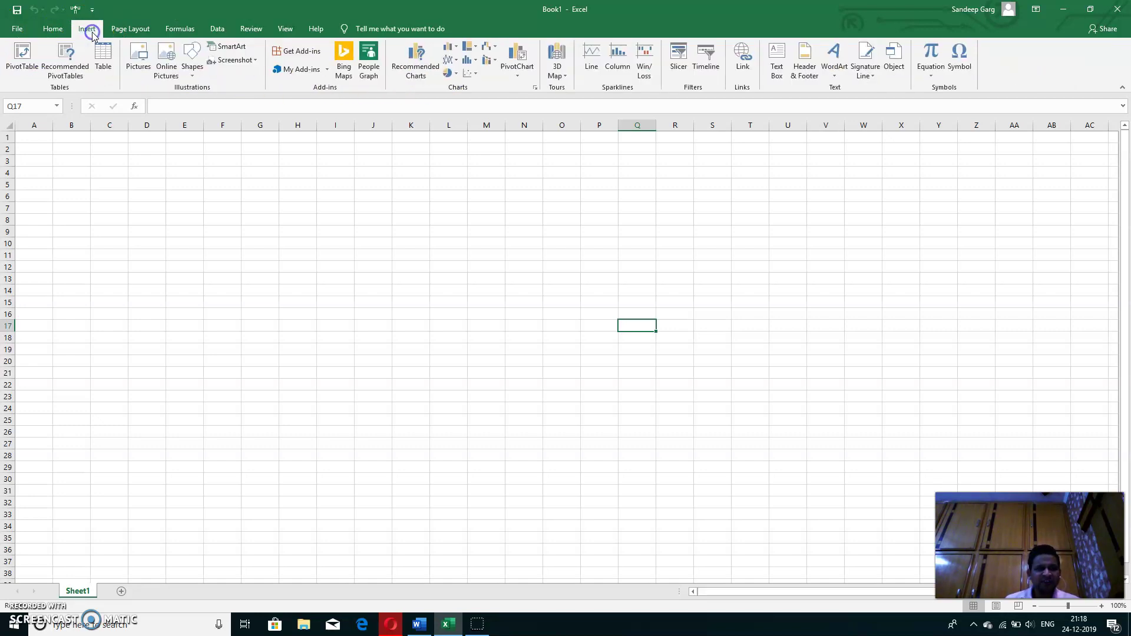
left_click(132, 30)
left_click(180, 29)
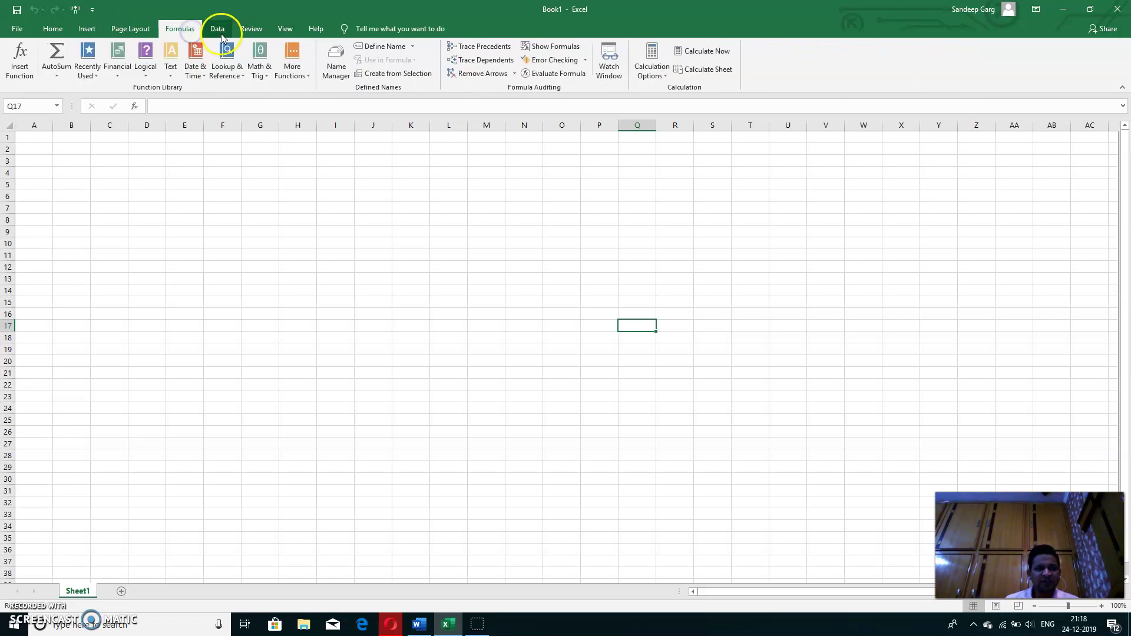
left_click(219, 32)
left_click(251, 31)
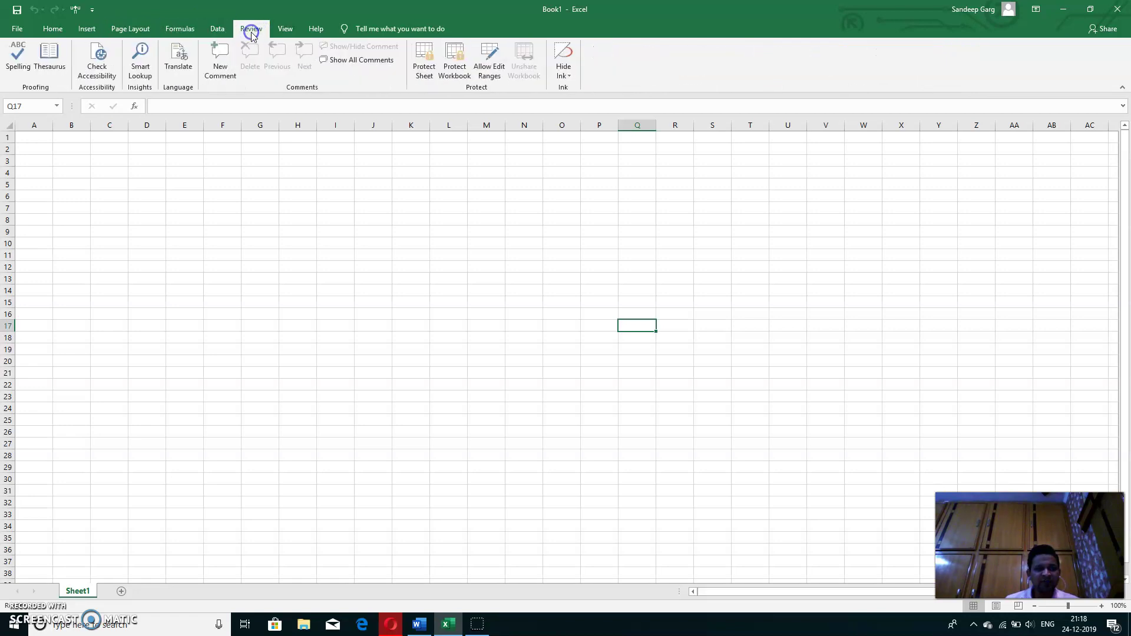
left_click(283, 31)
left_click(54, 29)
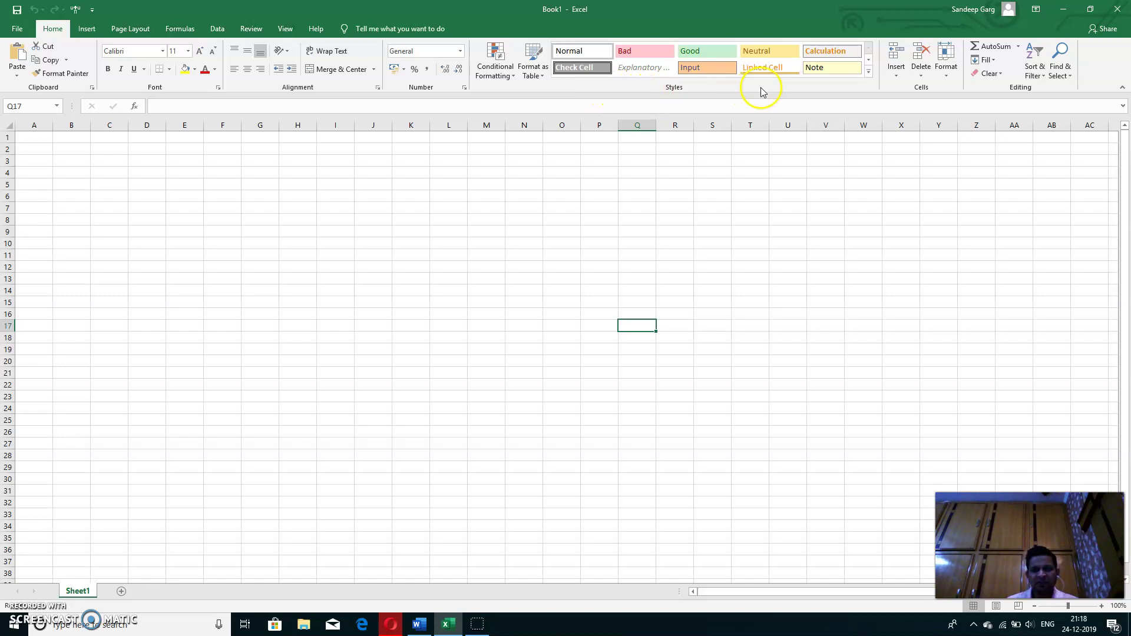
left_click(87, 33)
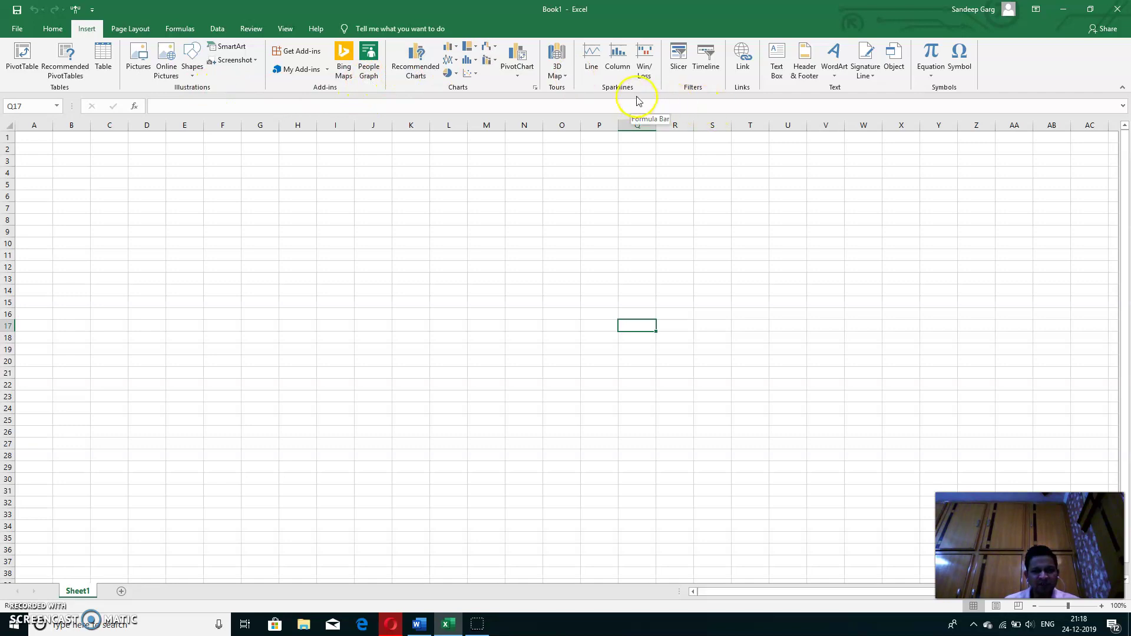
left_click(10, 33)
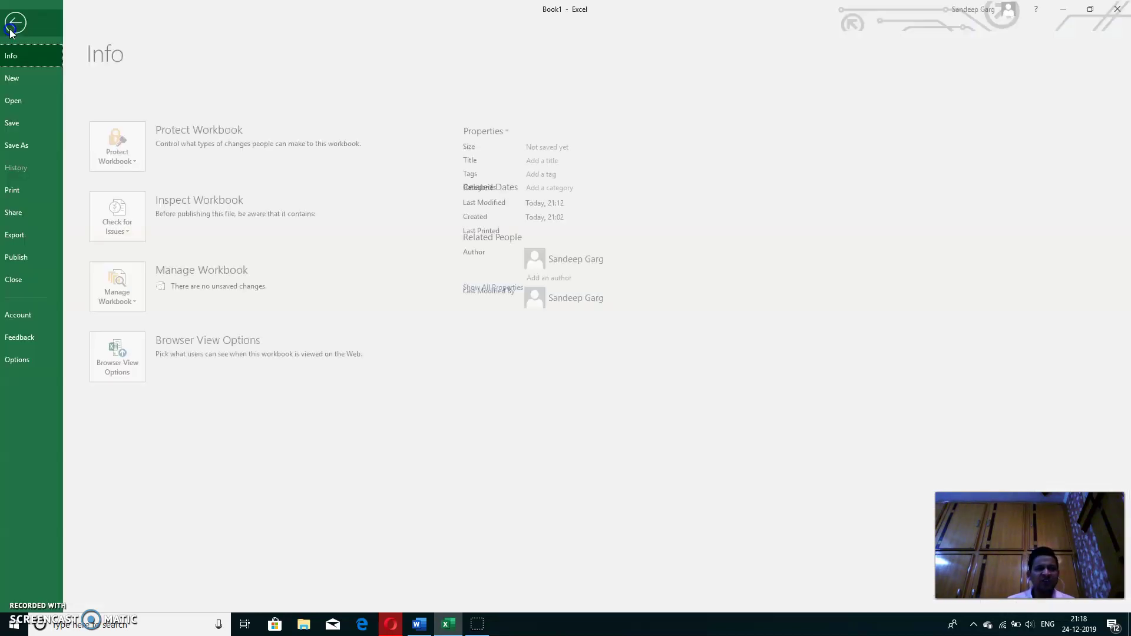
left_click(22, 24)
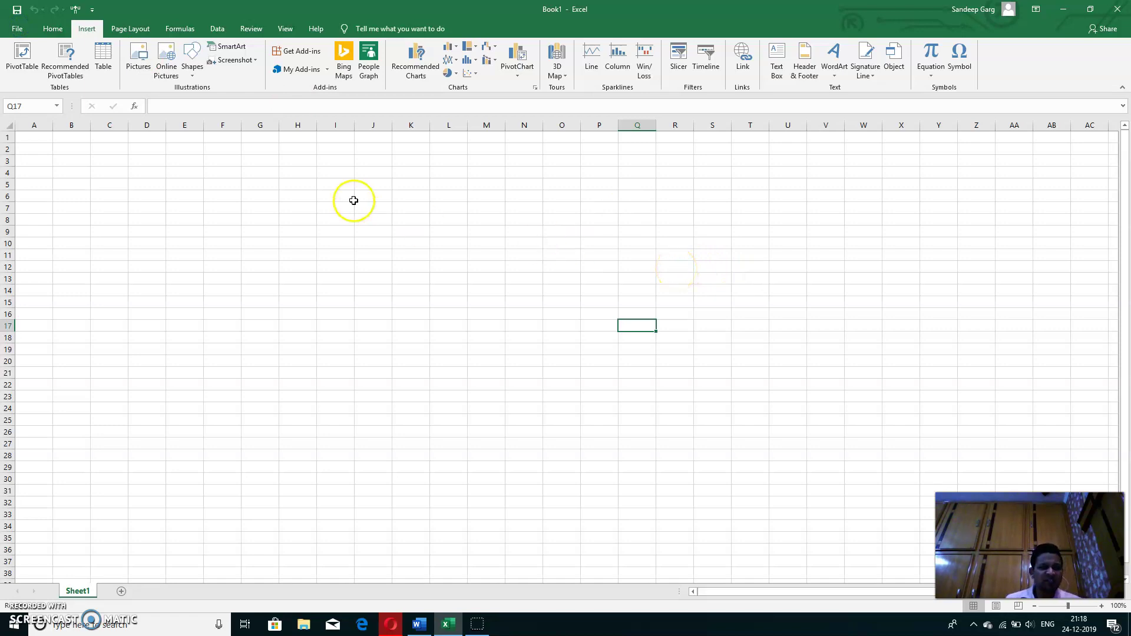
left_click(43, 34)
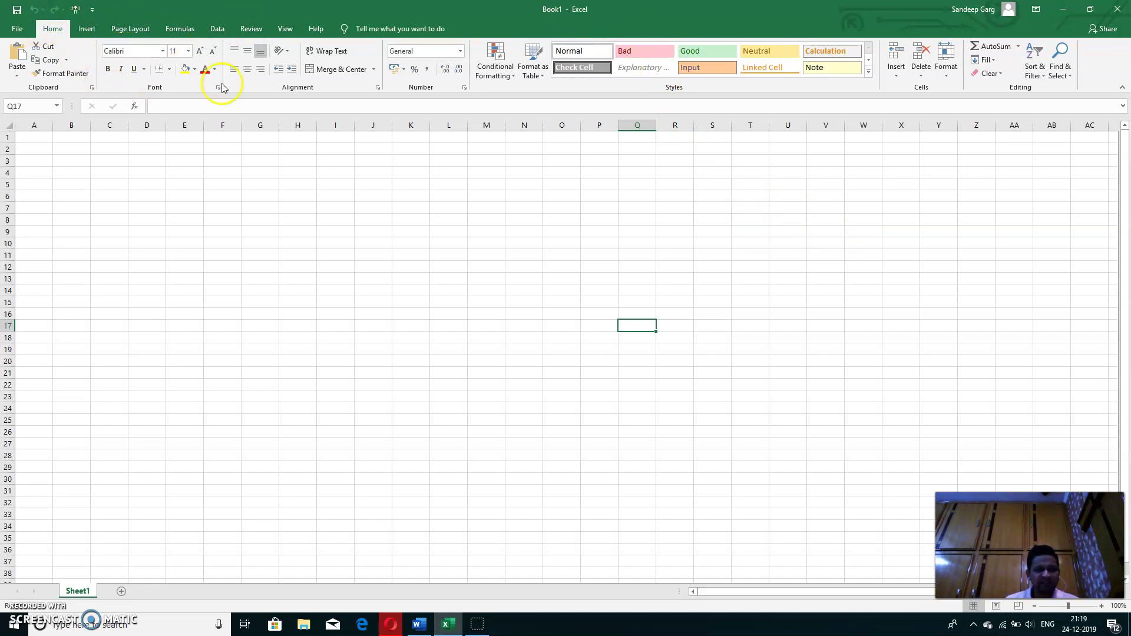
Check the Name Box list, select A1 then D4, and cancel a formula started in D4
left_click(57, 108)
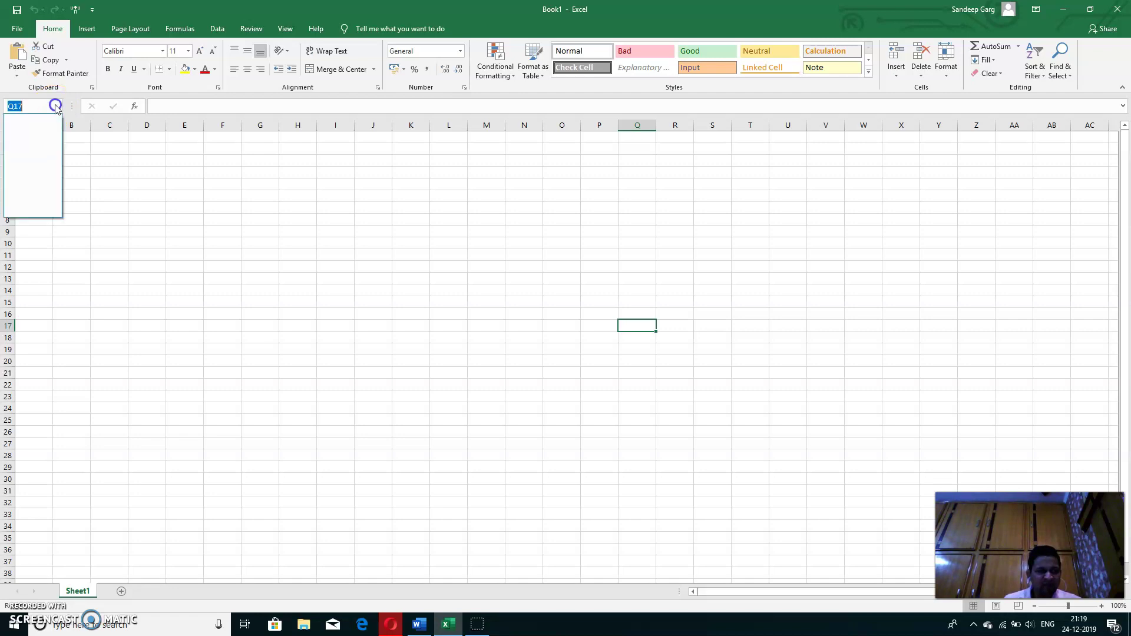
left_click(93, 145)
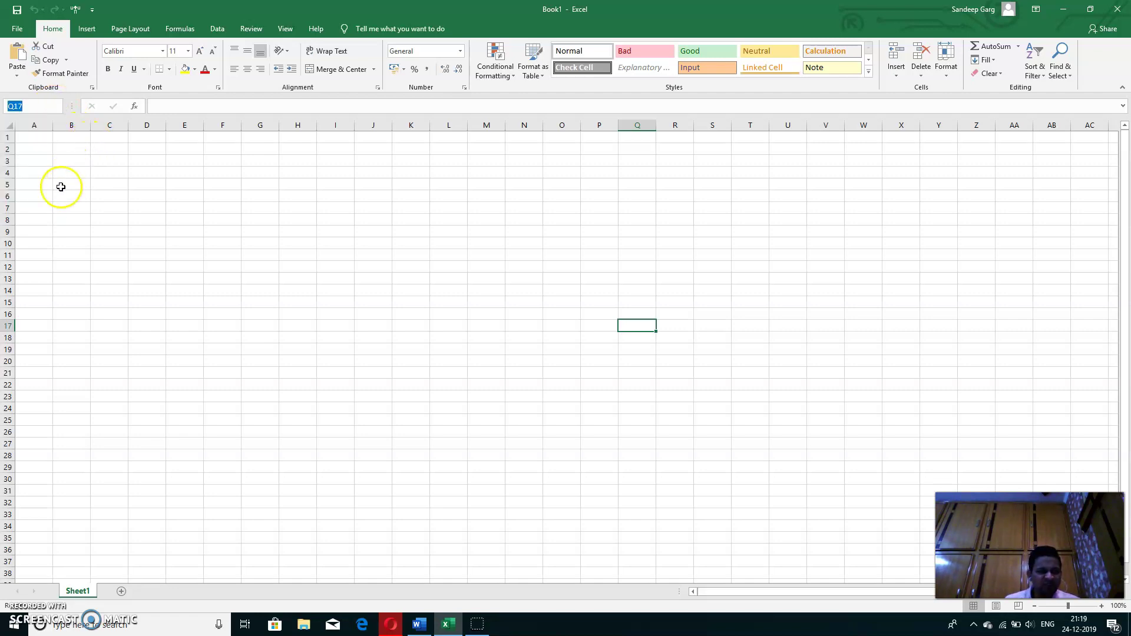
left_click(38, 140)
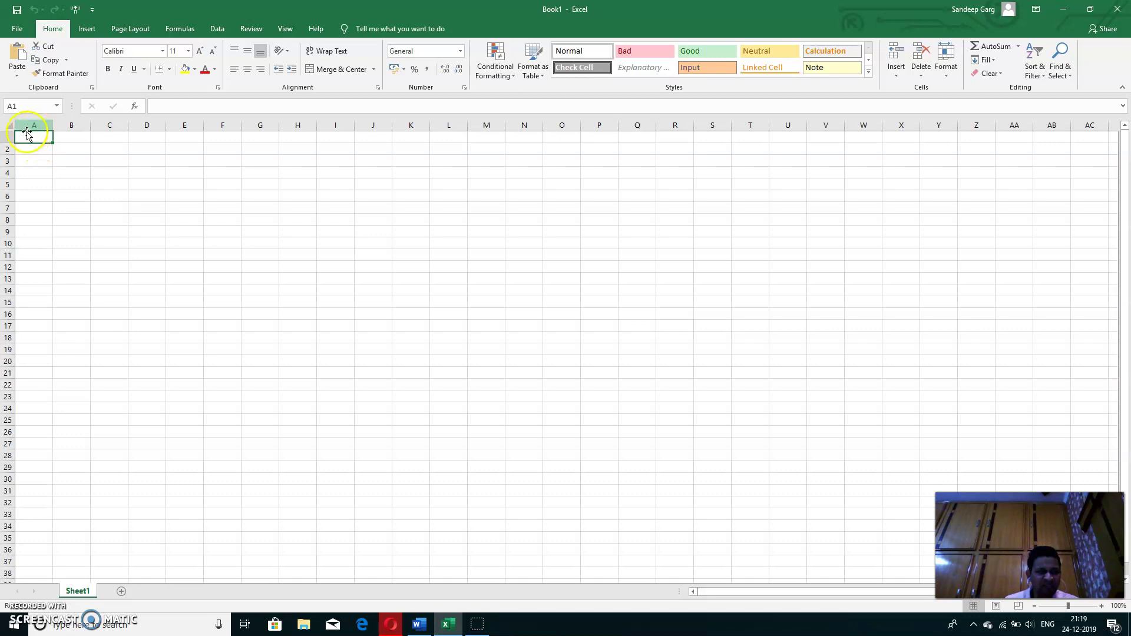
left_click(147, 173)
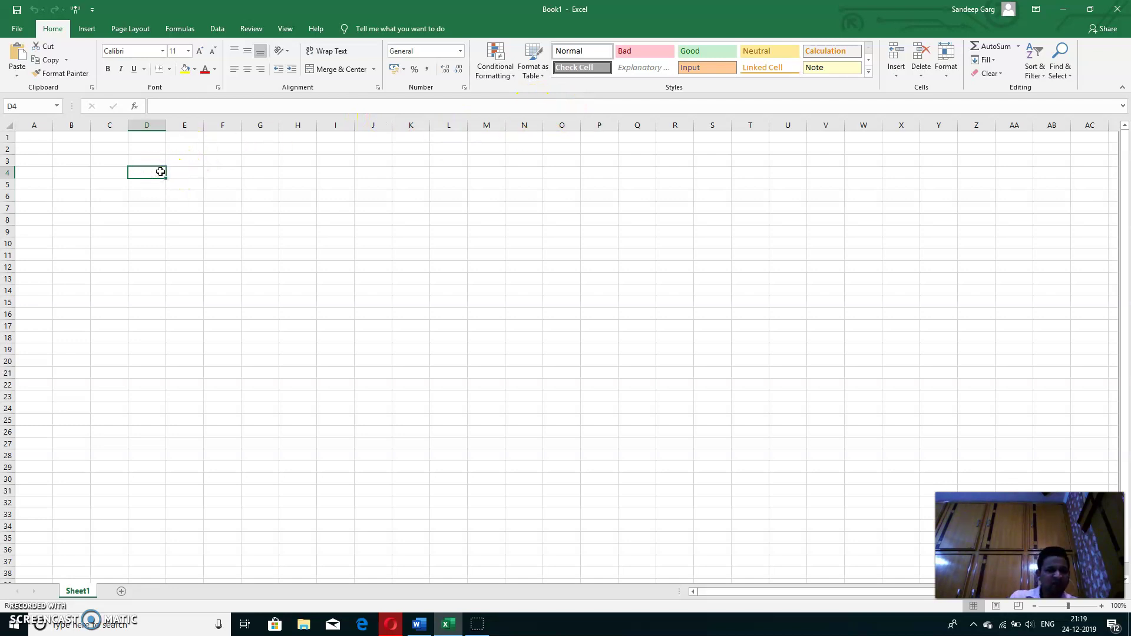
type("=")
key("Escape")
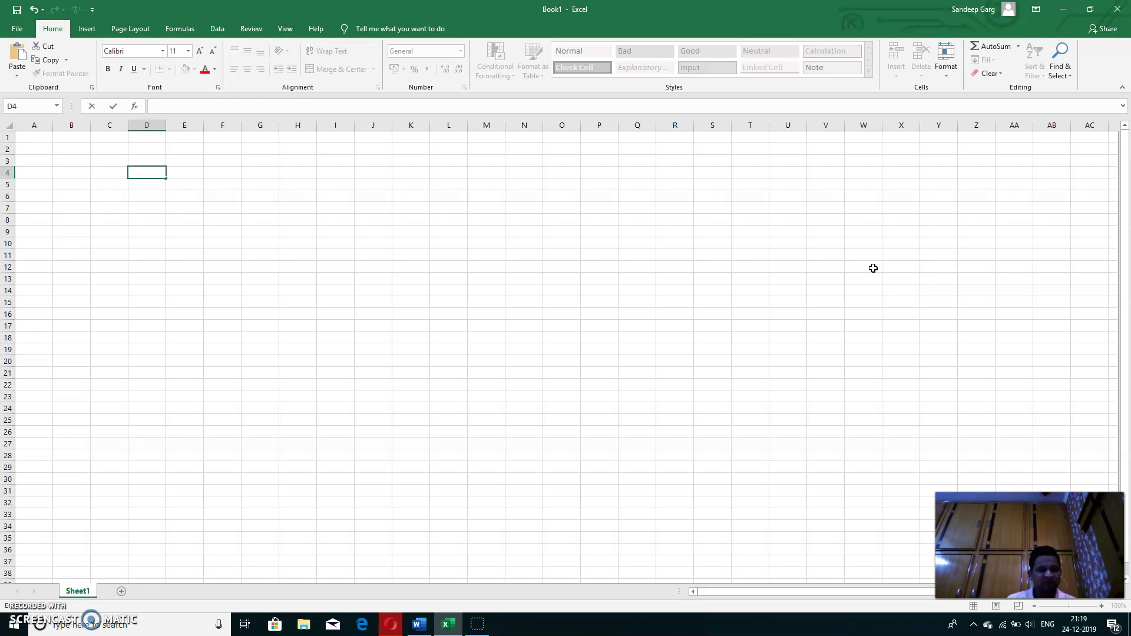
Jump to row 1048576, back up to row 1, then across to column XFD
key("ctrl+Down")
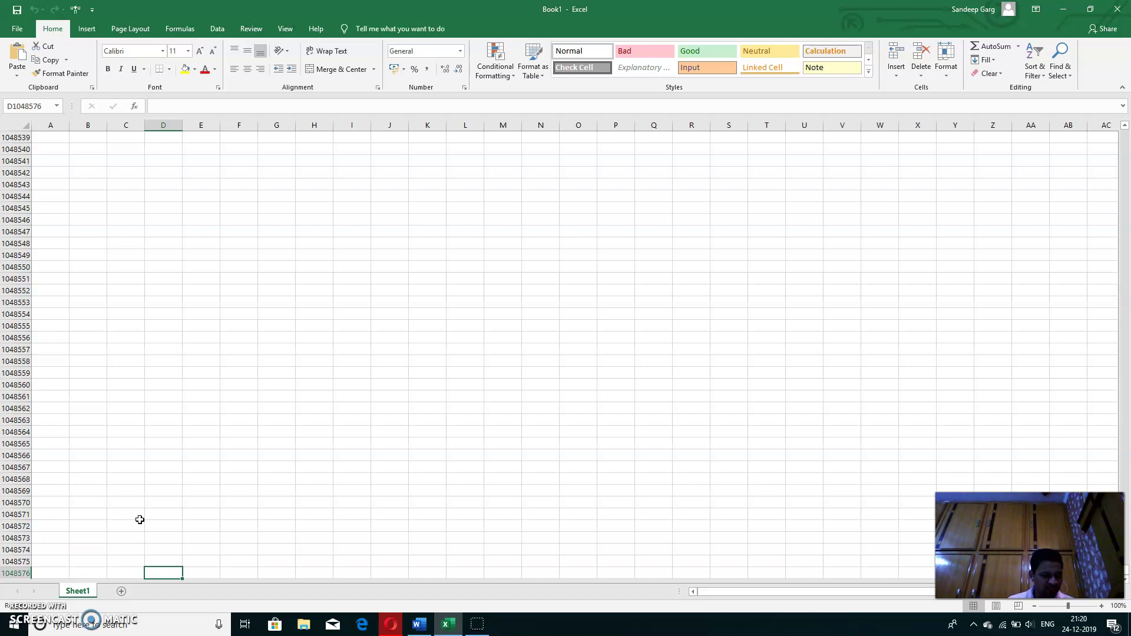
key("ctrl+Up")
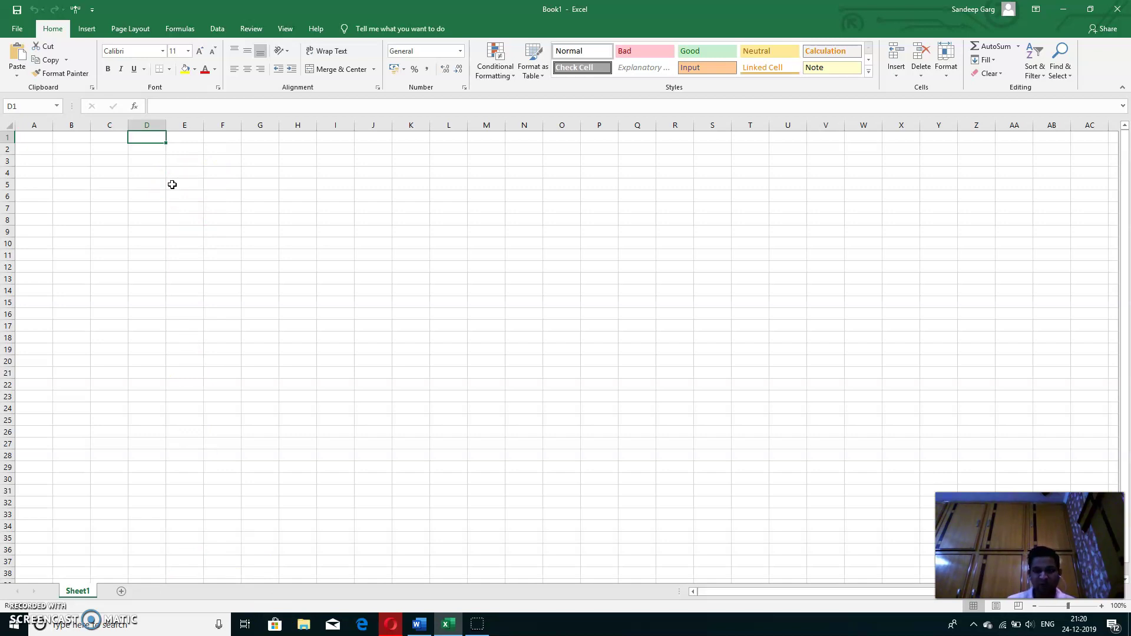
key("ctrl+Right")
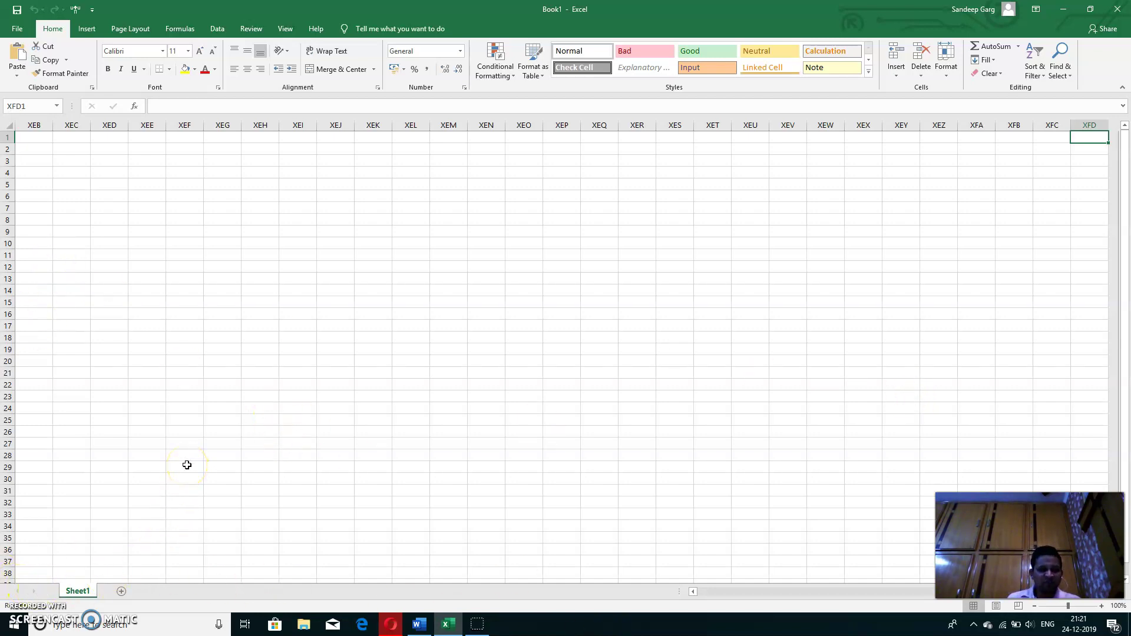
Create two new worksheets, Sheet2 and Sheet3, leaving empty Sheet3 active
left_click(122, 592)
left_click(160, 591)
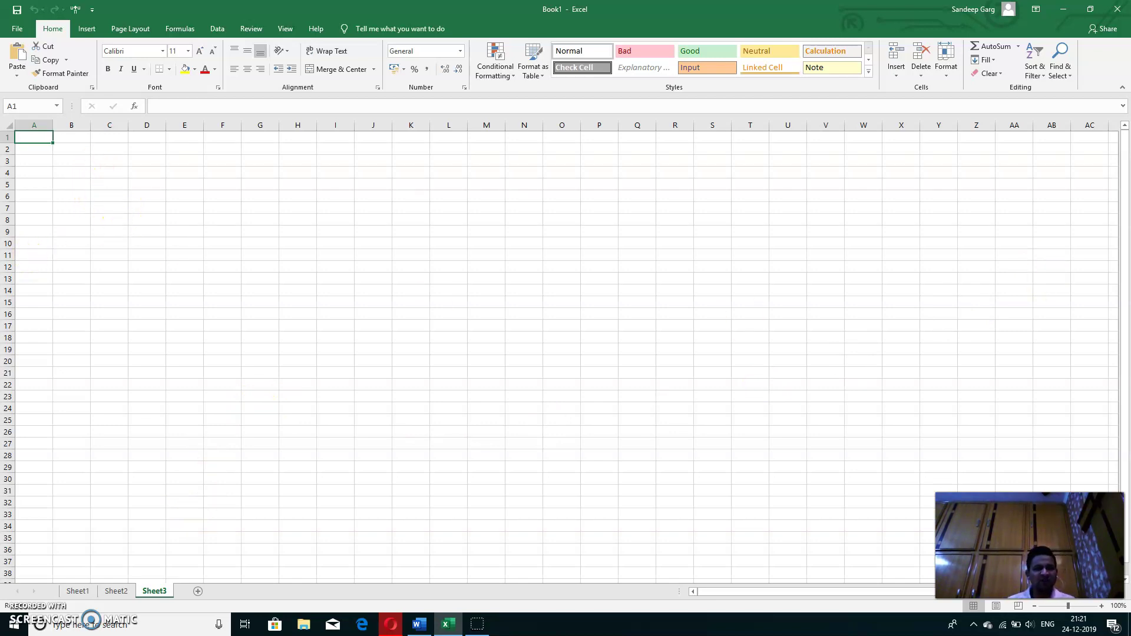
left_click(12, 30)
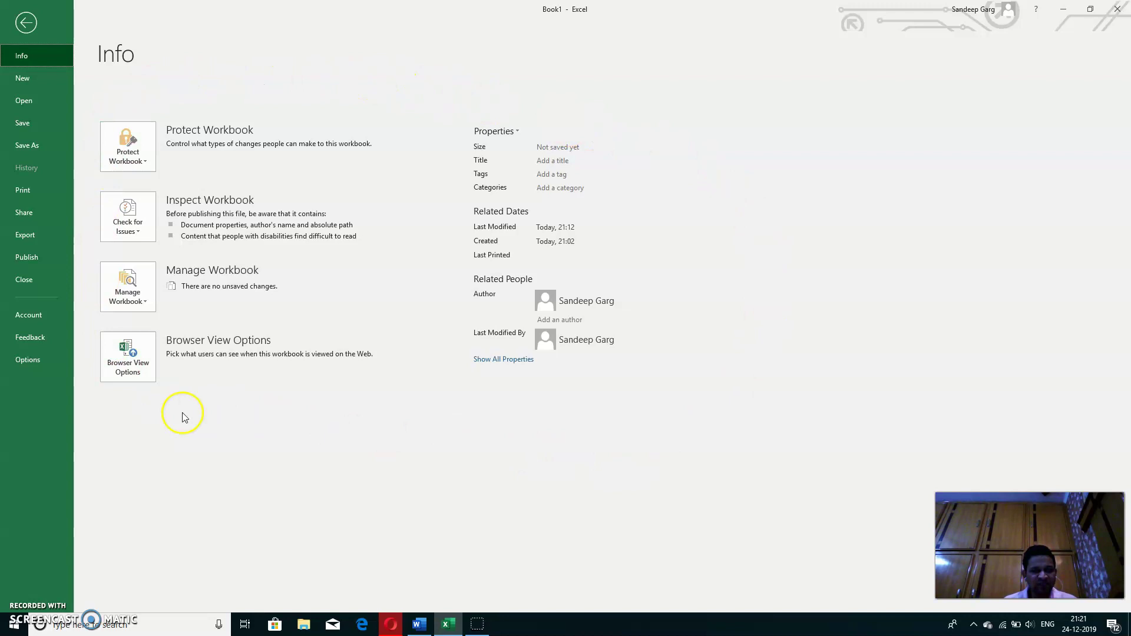
left_click(25, 24)
left_click(17, 26)
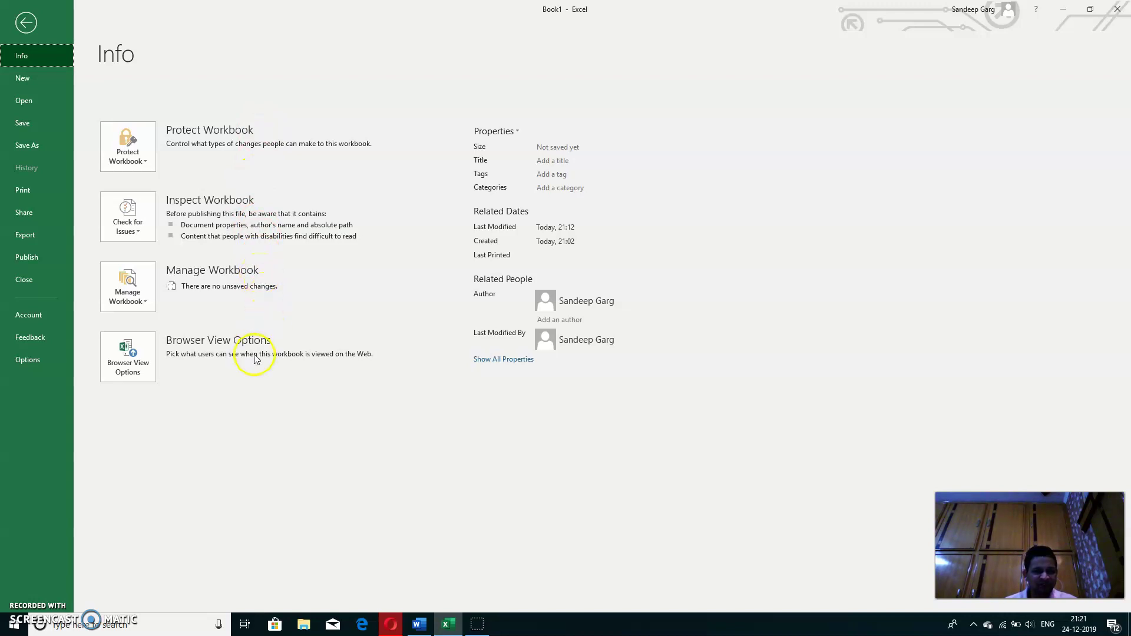
left_click(29, 26)
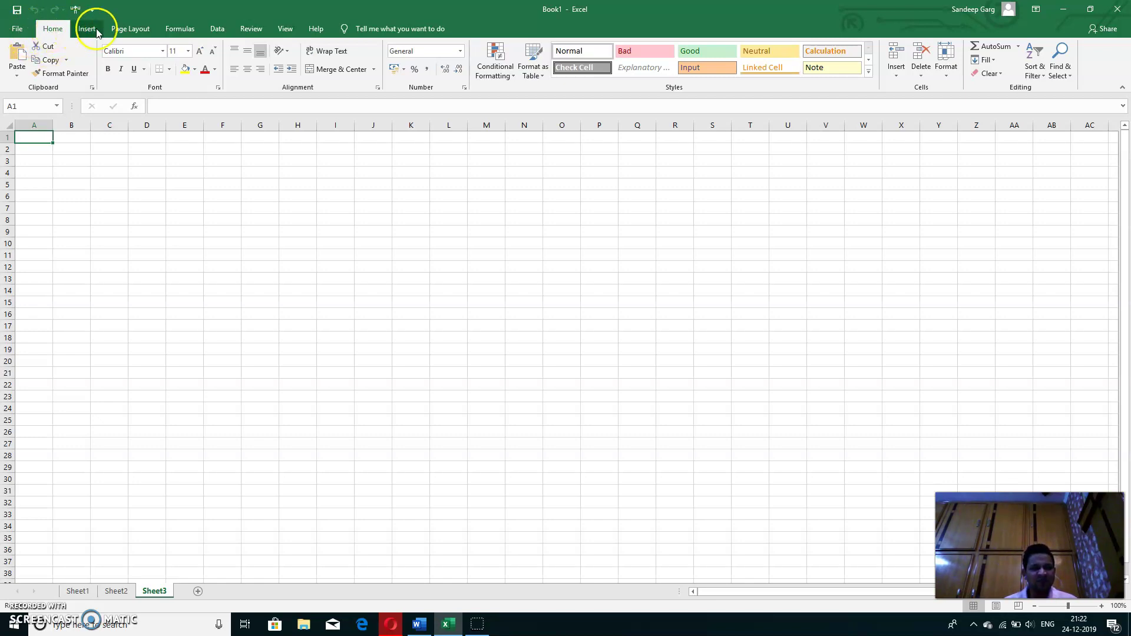
left_click(87, 29)
left_click(130, 29)
left_click(180, 29)
left_click(218, 29)
left_click(252, 29)
left_click(285, 29)
left_click(312, 29)
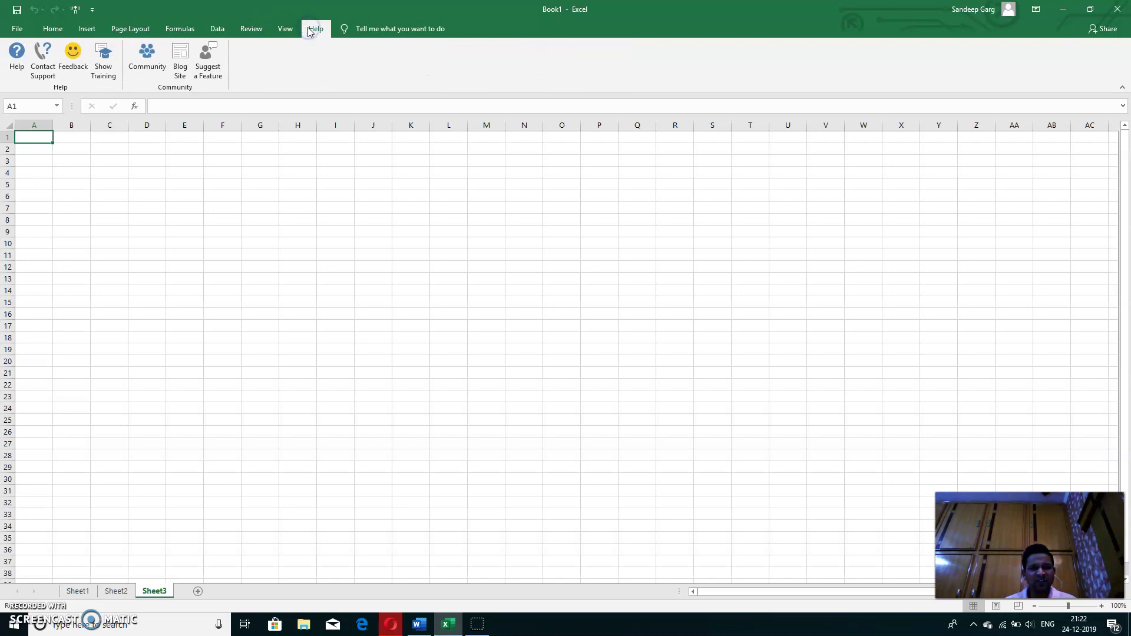
left_click(26, 31)
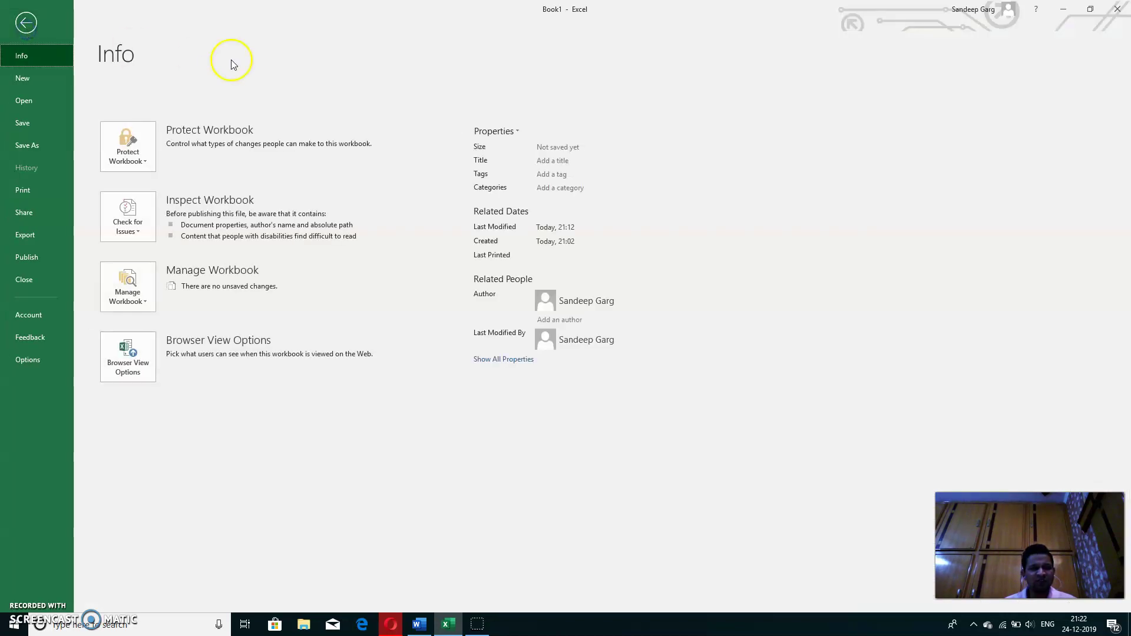
left_click(26, 25)
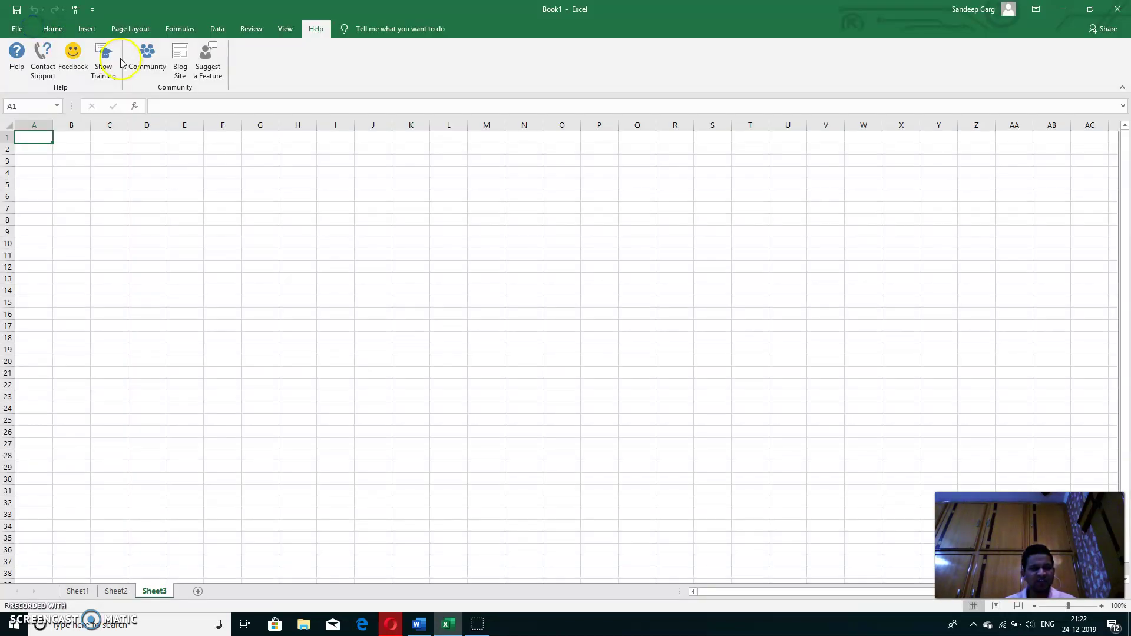
left_click(51, 30)
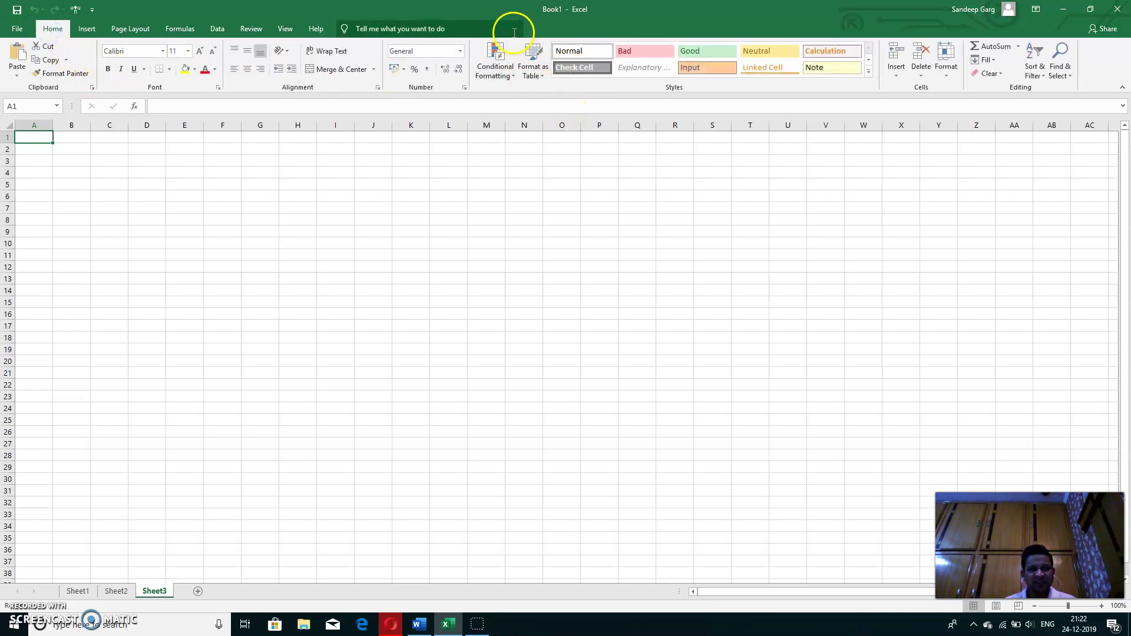
right_click(553, 33)
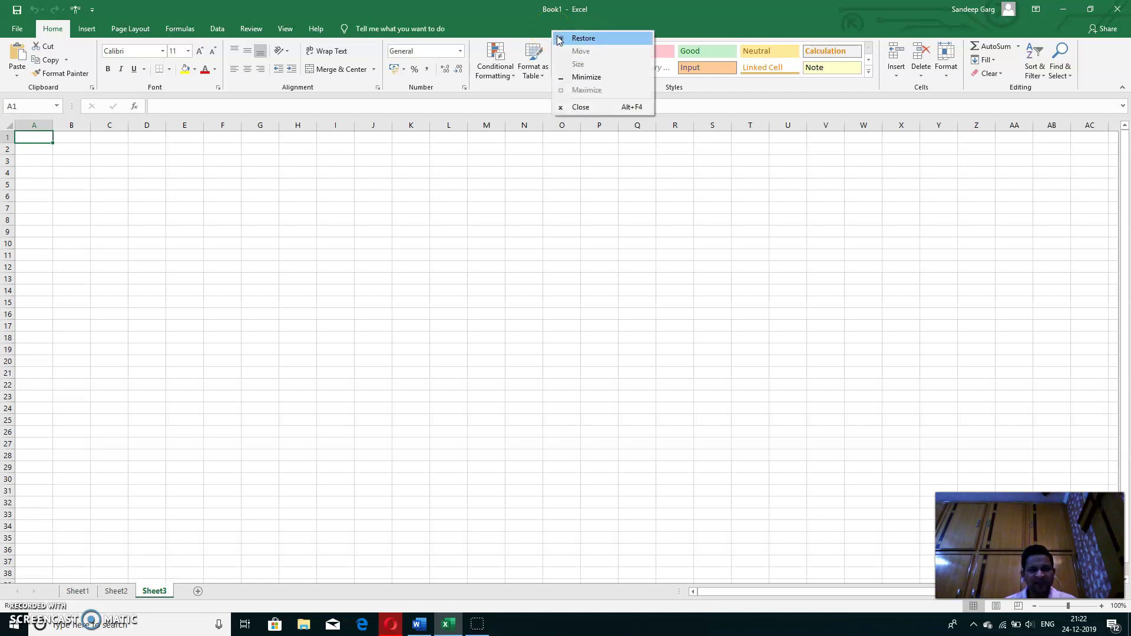
left_click(577, 78)
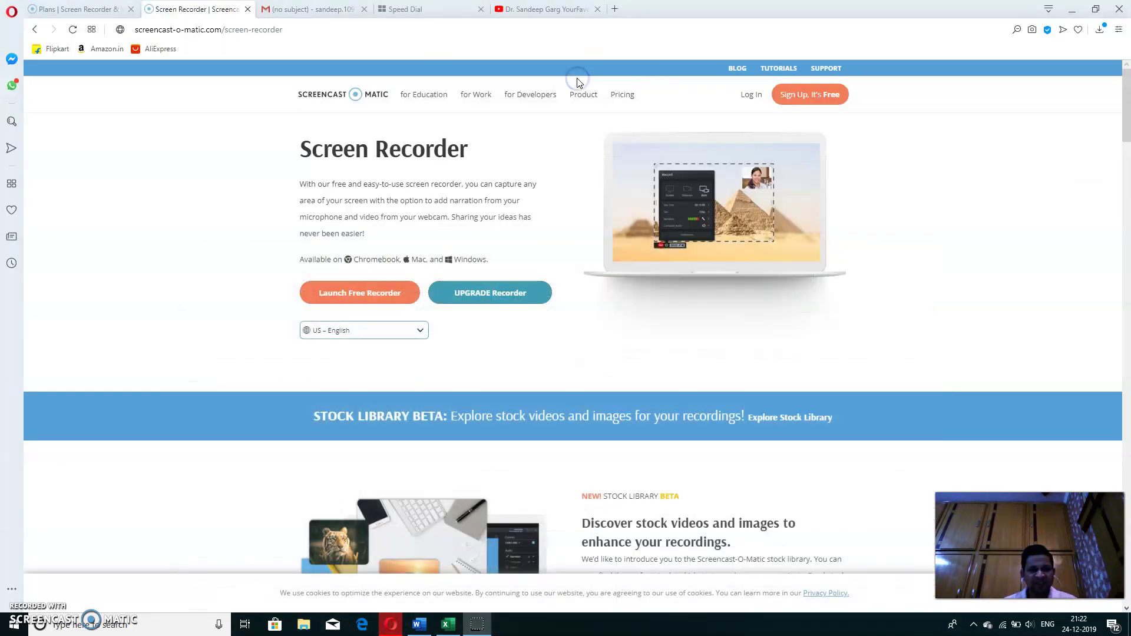
left_click(449, 624)
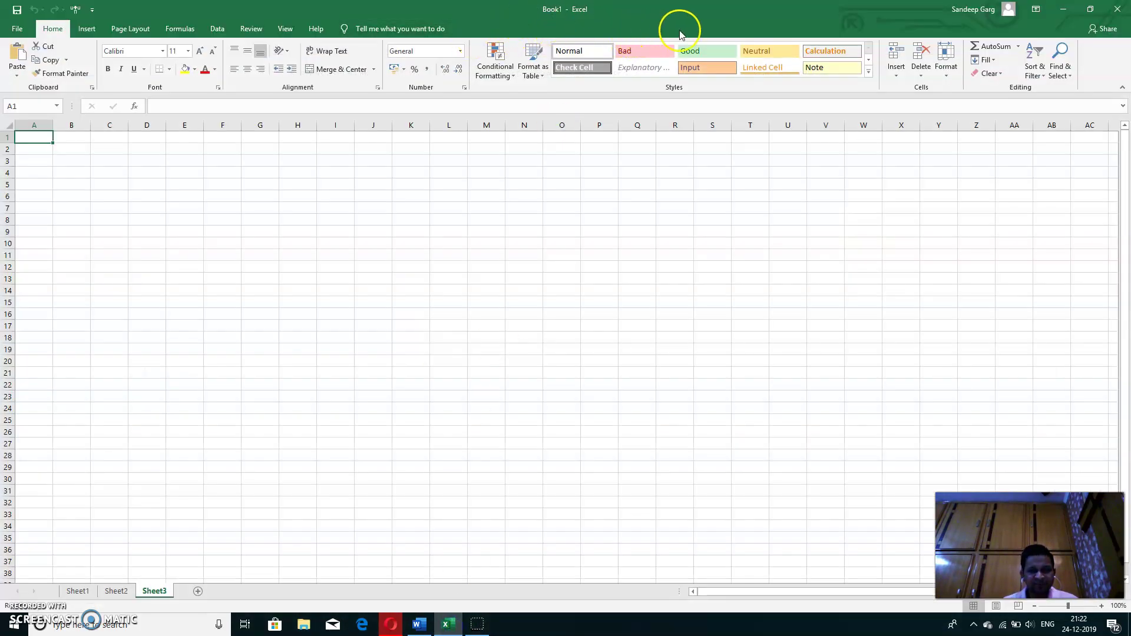
left_click(797, 31)
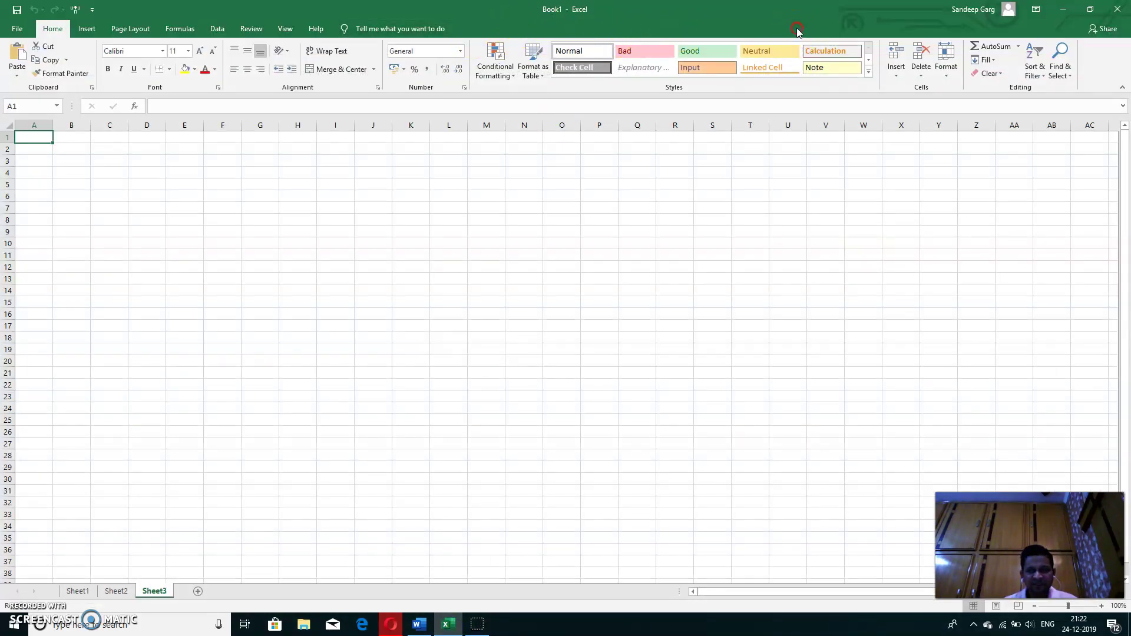
right_click(798, 31)
left_click(702, 163)
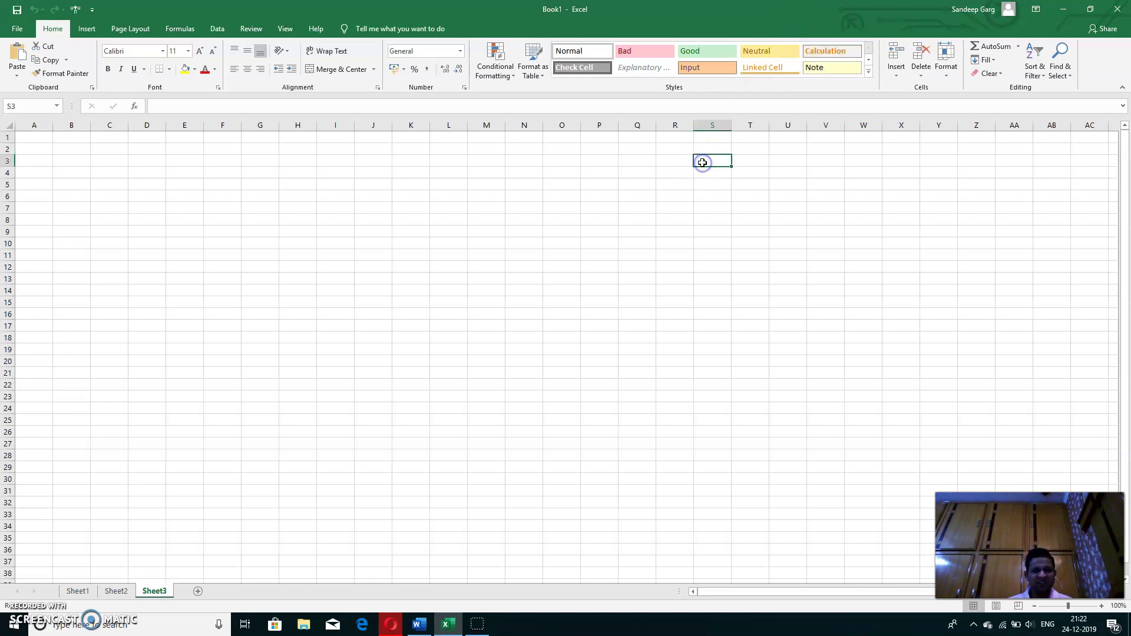
Enter headings Name, Father Name, Physics, Chemistry and Biology across A2:E2
left_click(45, 149)
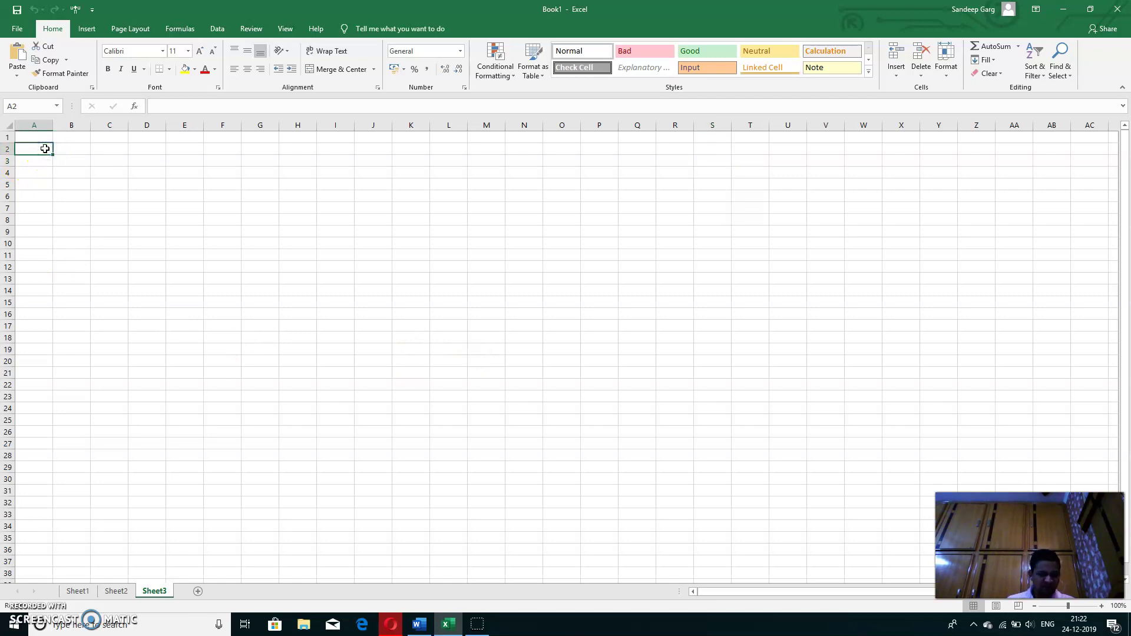
type("Name")
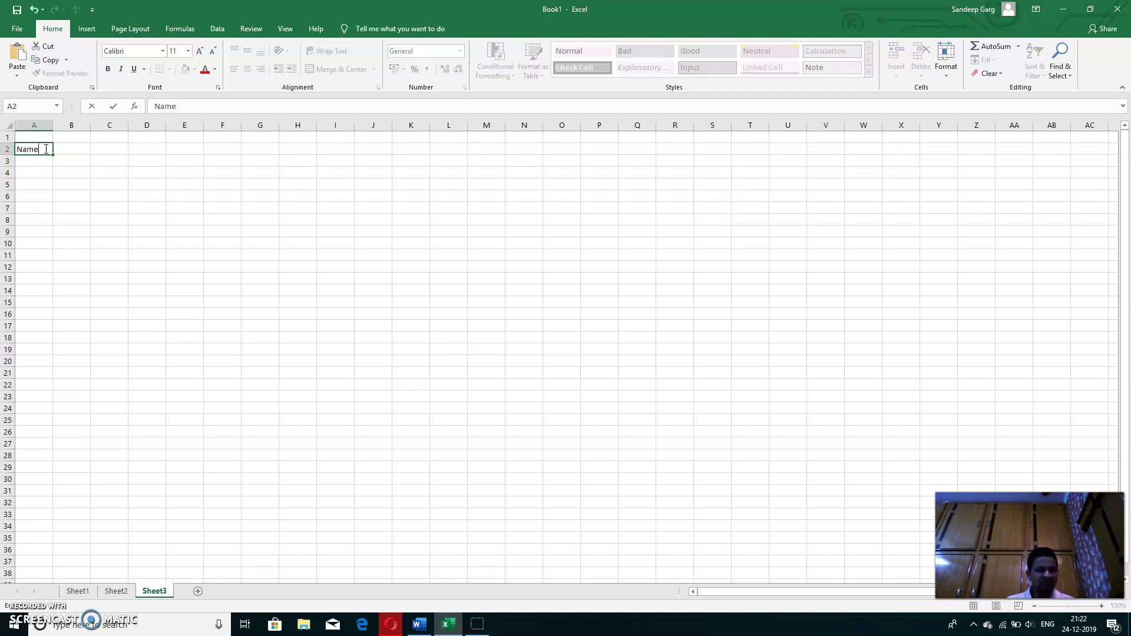
key("Tab")
type("St")
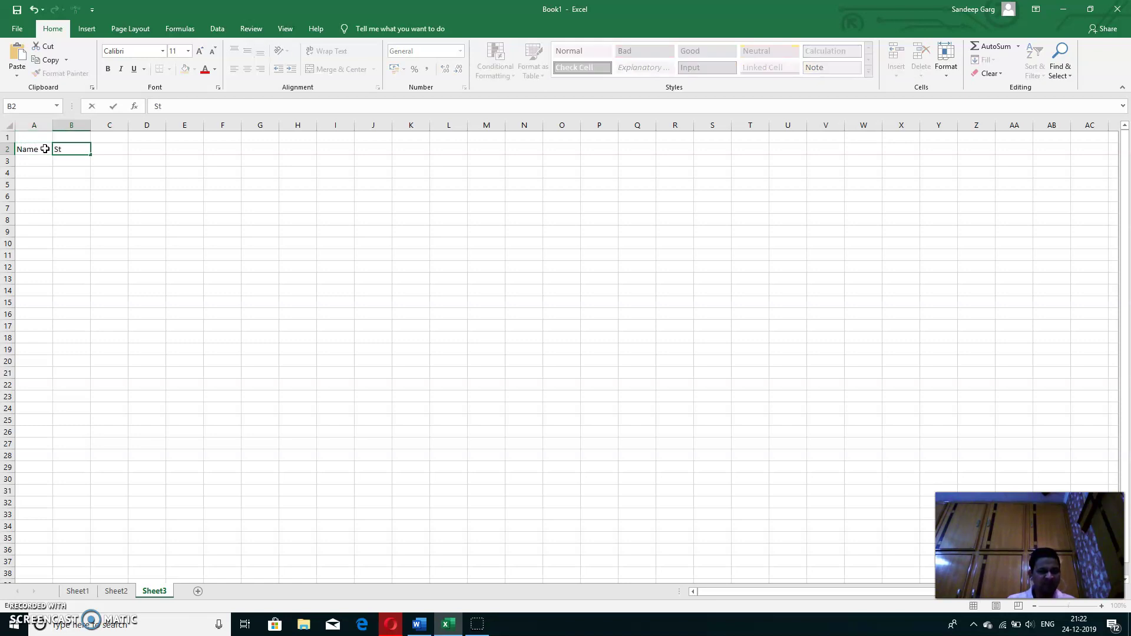
type("Fath")
type("er Name")
key("Tab")
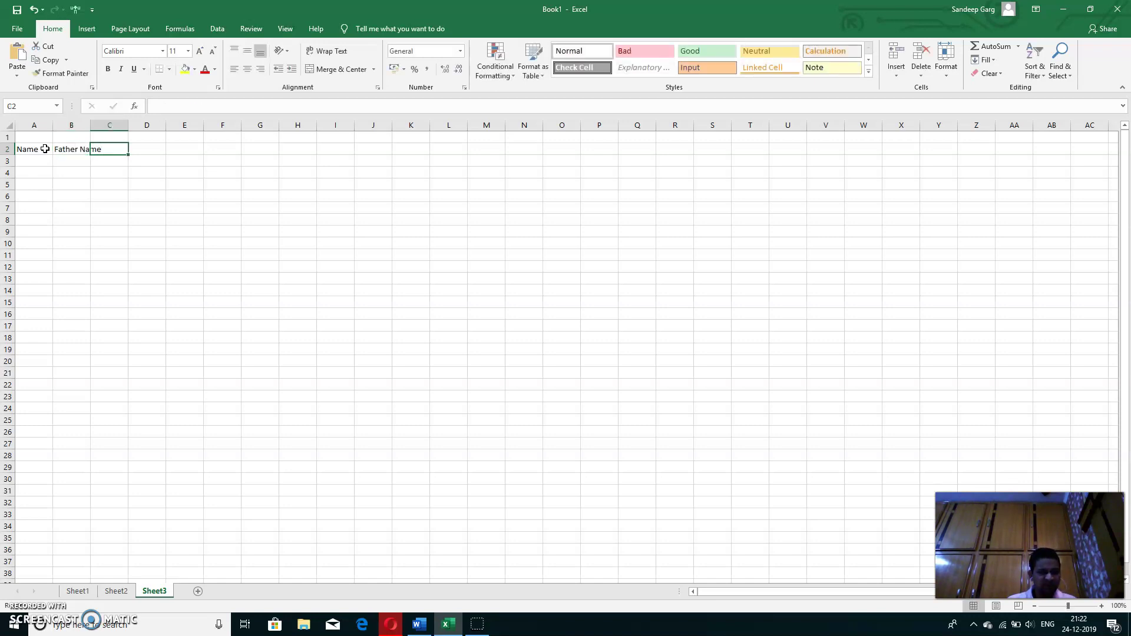
type("P")
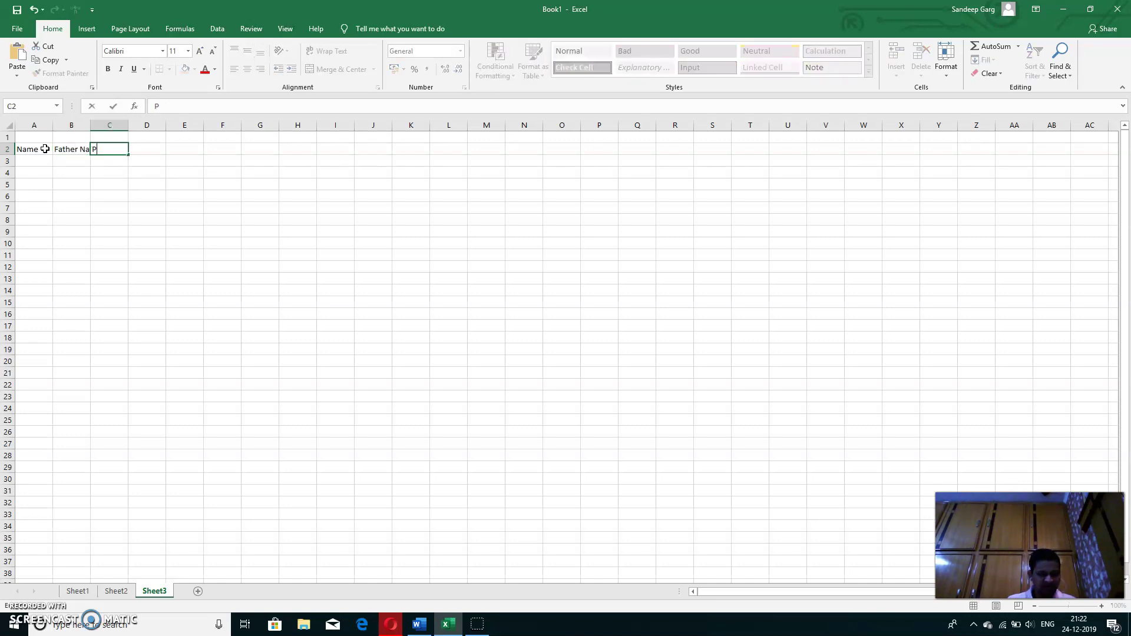
type("hysics")
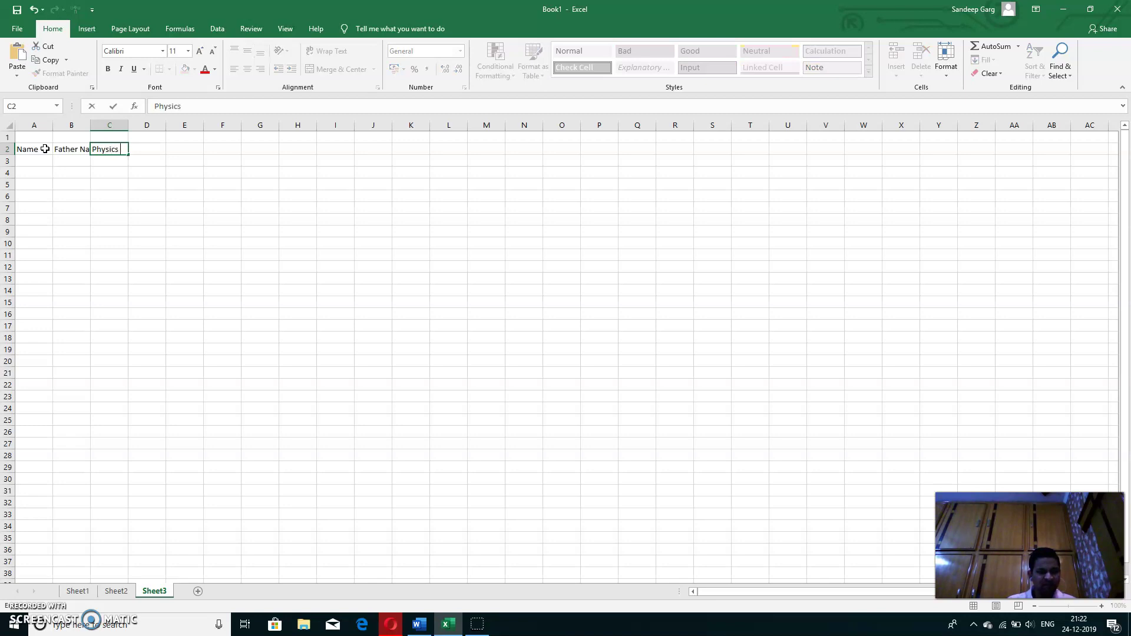
key("Tab")
type("Chem")
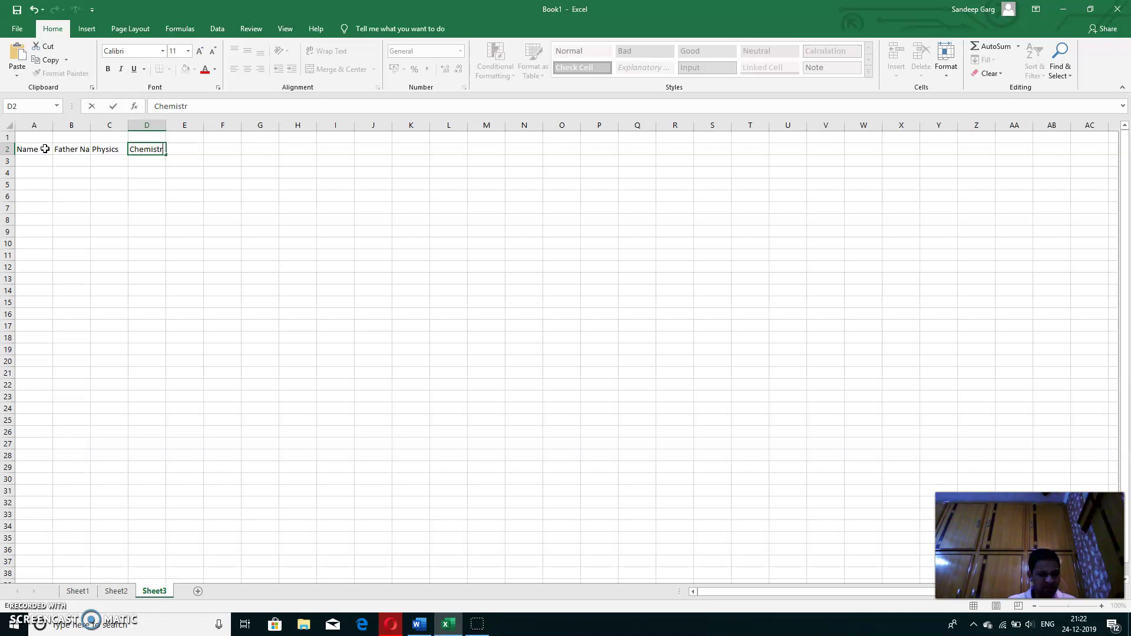
key("Tab")
type("B")
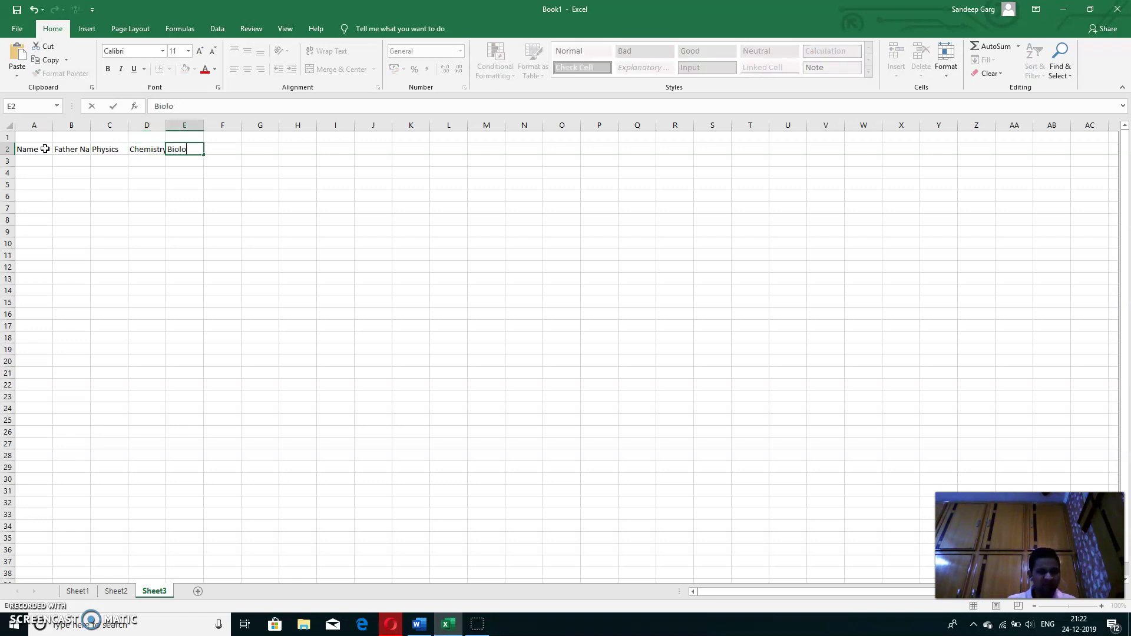
key("Tab")
Add headings English, Maths, Total Marks and Percentage in F2:I2, and start Position in J2
type("Englisgh")
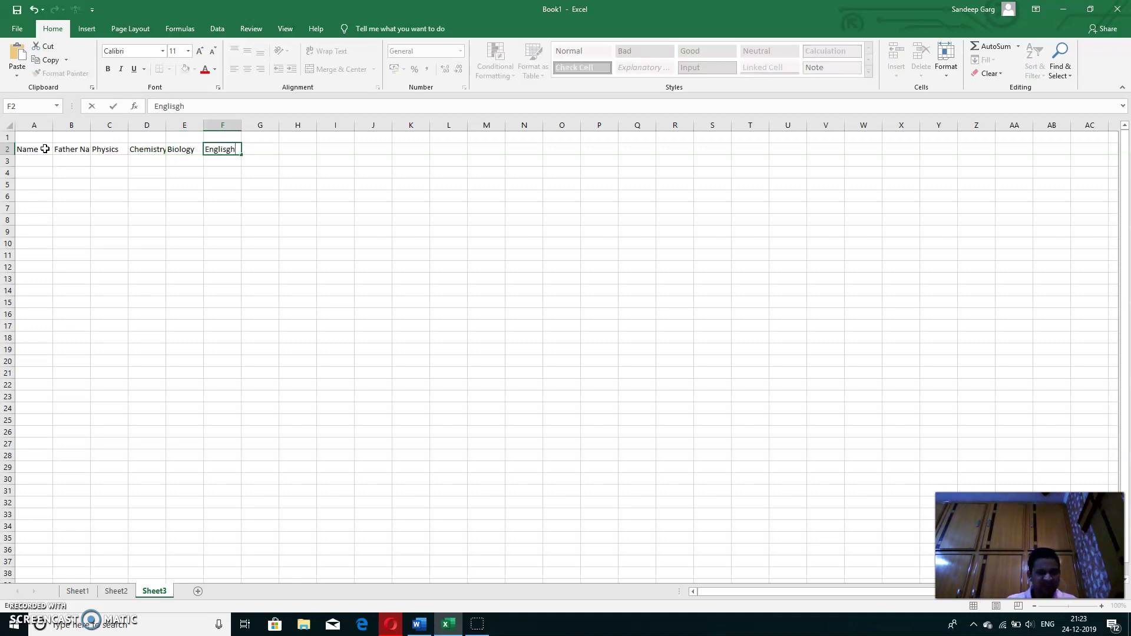
key("BackSpace")
key("BackSpace")
key("BackSpace")
type("sh")
key("Tab")
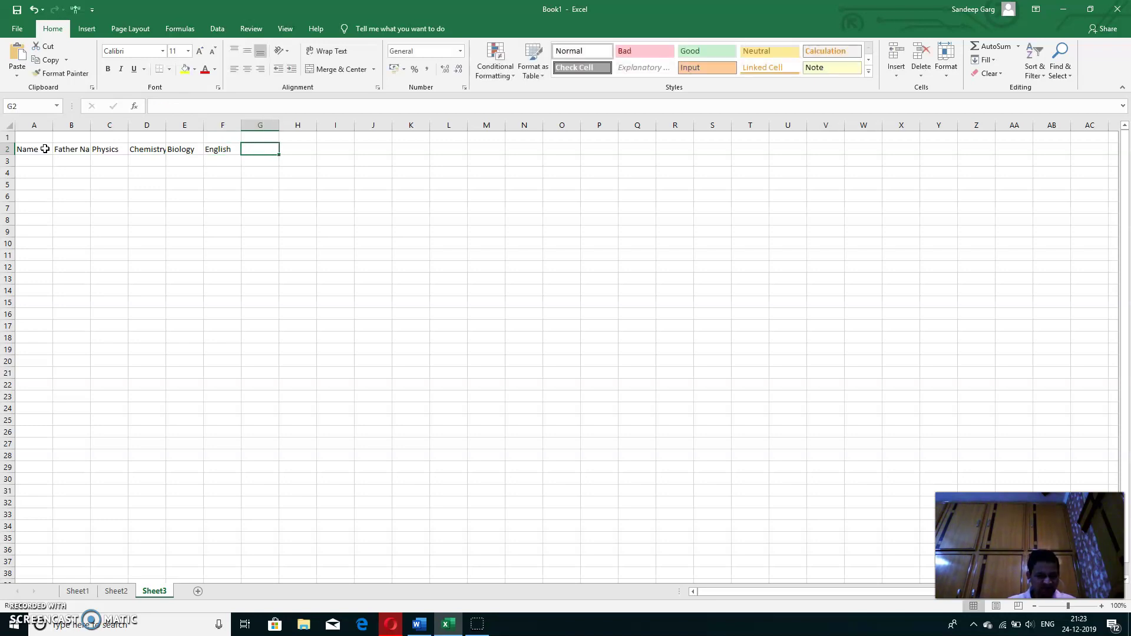
type("Maths")
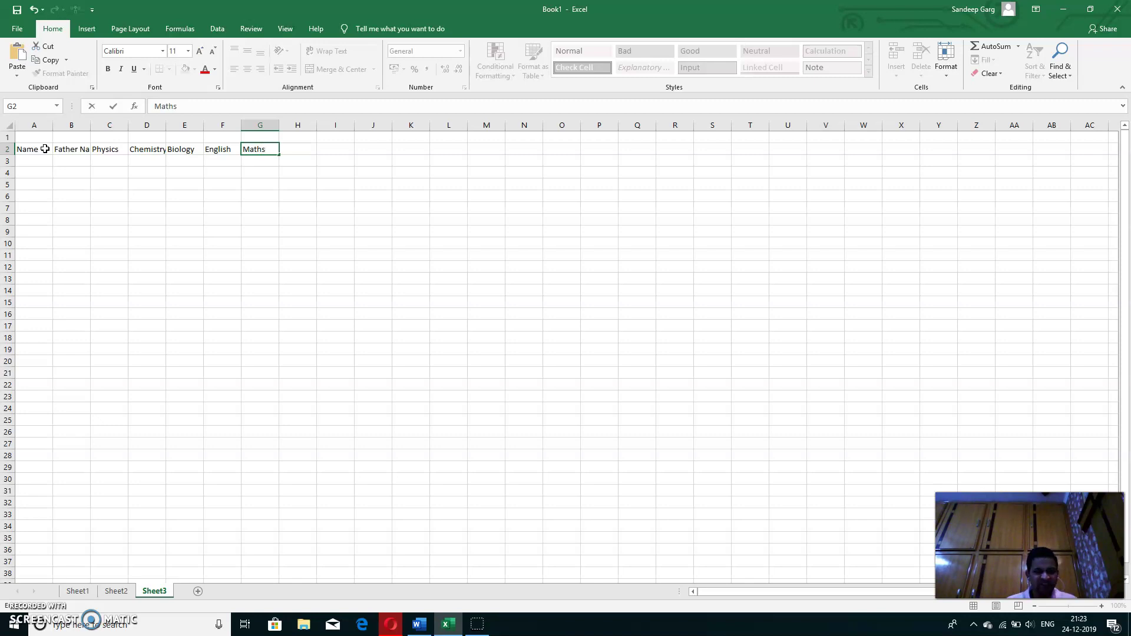
key("Tab")
type("To")
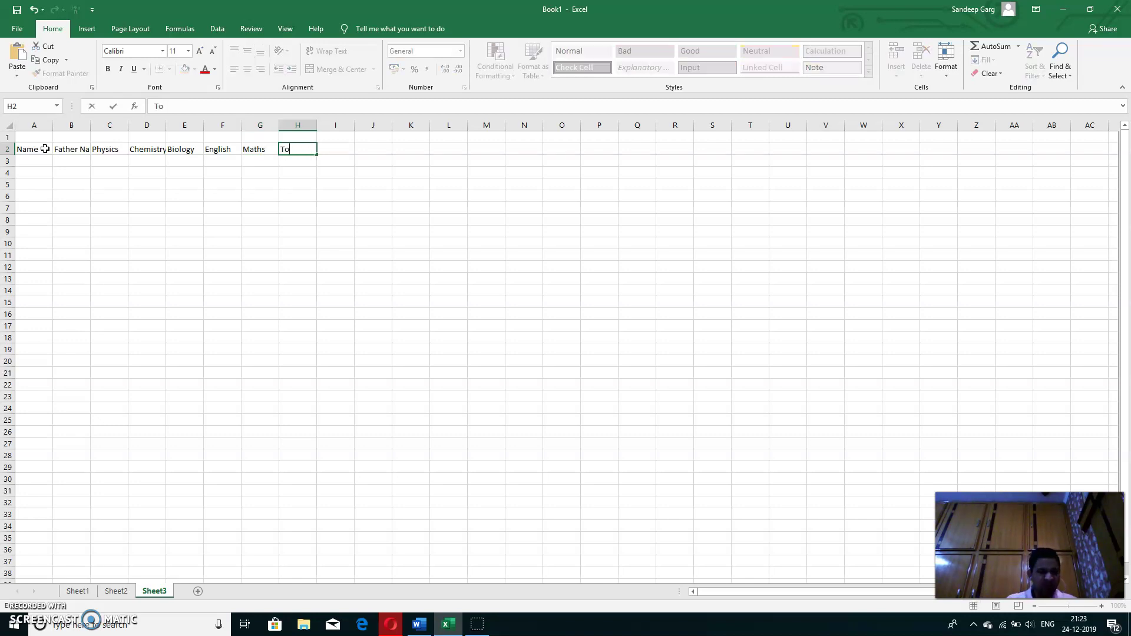
type("tal Marks")
key("Tab")
type("Pe")
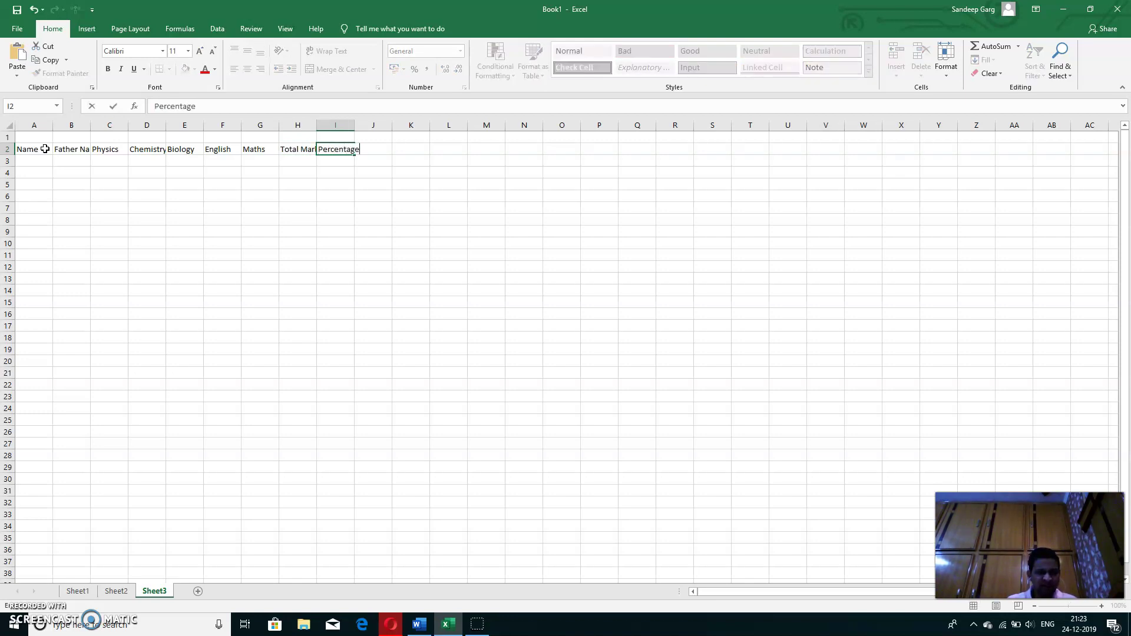
key("Tab")
type("G")
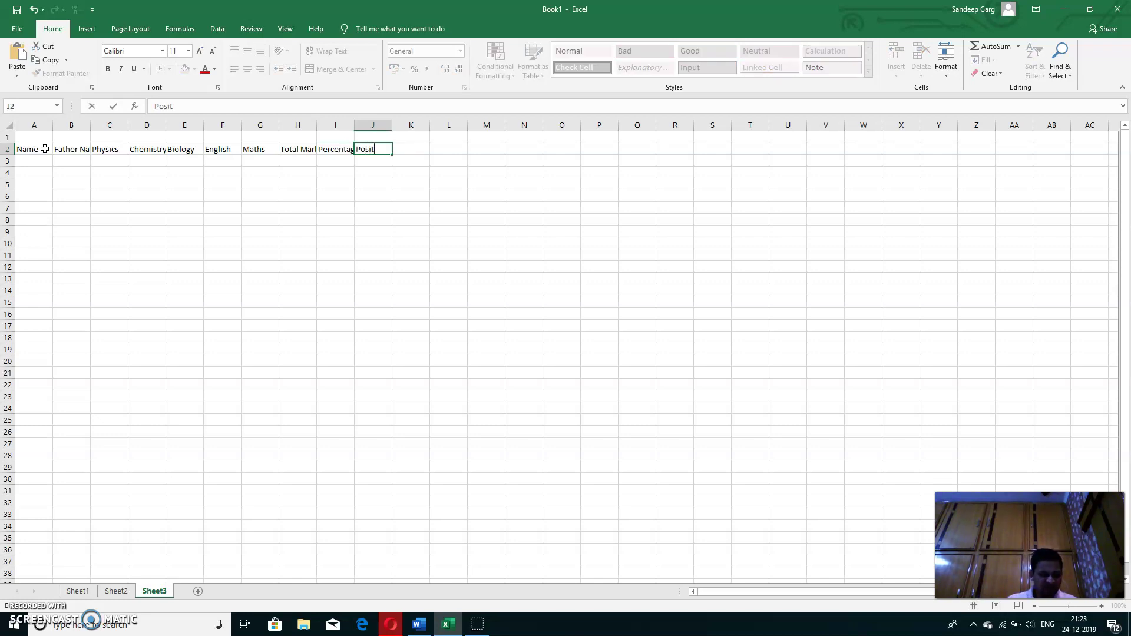
type("tion")
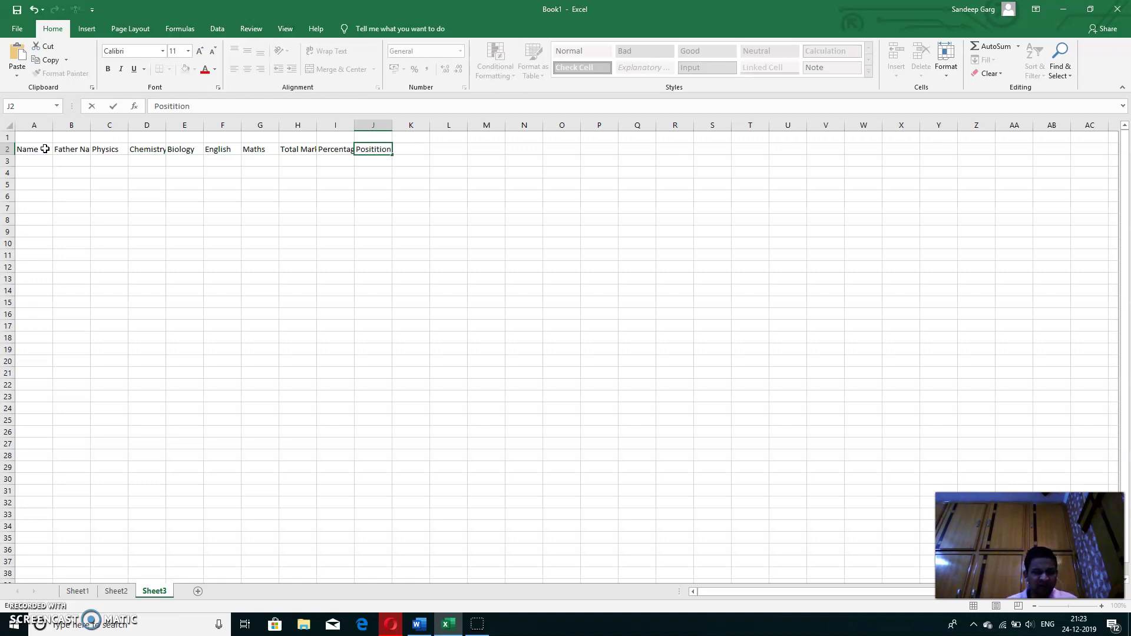
Commit the J2 heading and AutoFit columns B, D, H and I to their headings
left_click(37, 165)
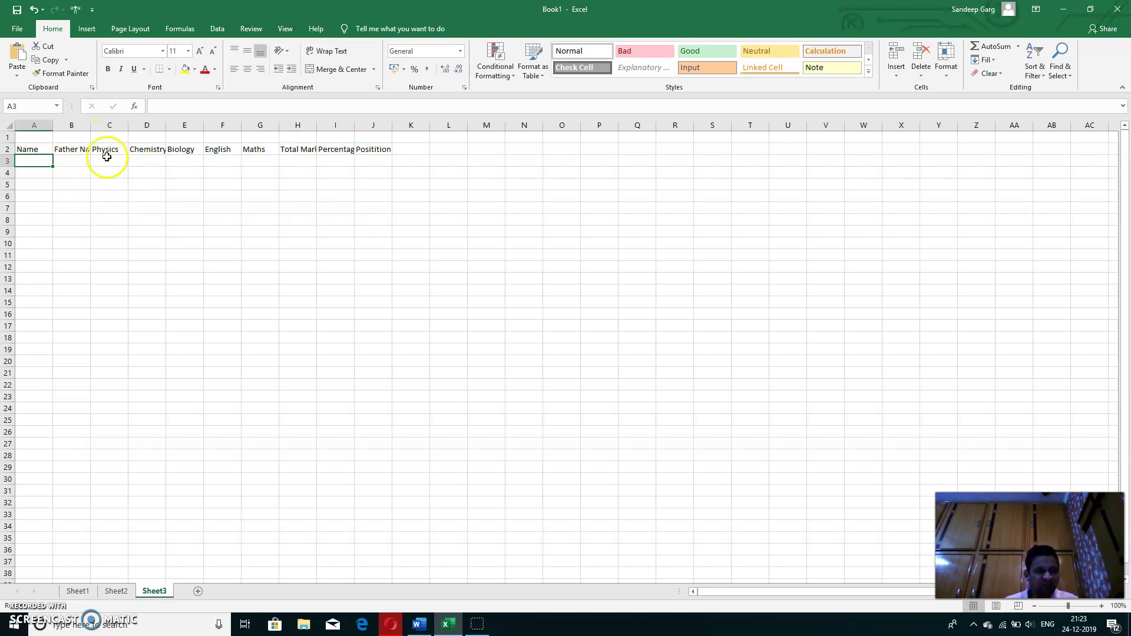
double_click(92, 125)
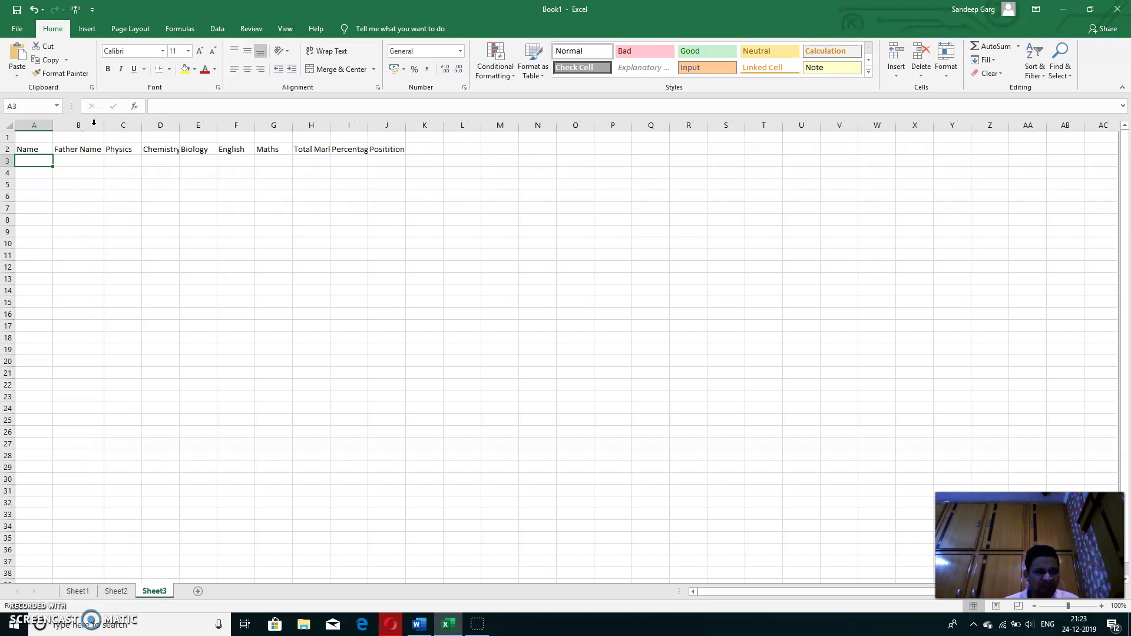
double_click(180, 125)
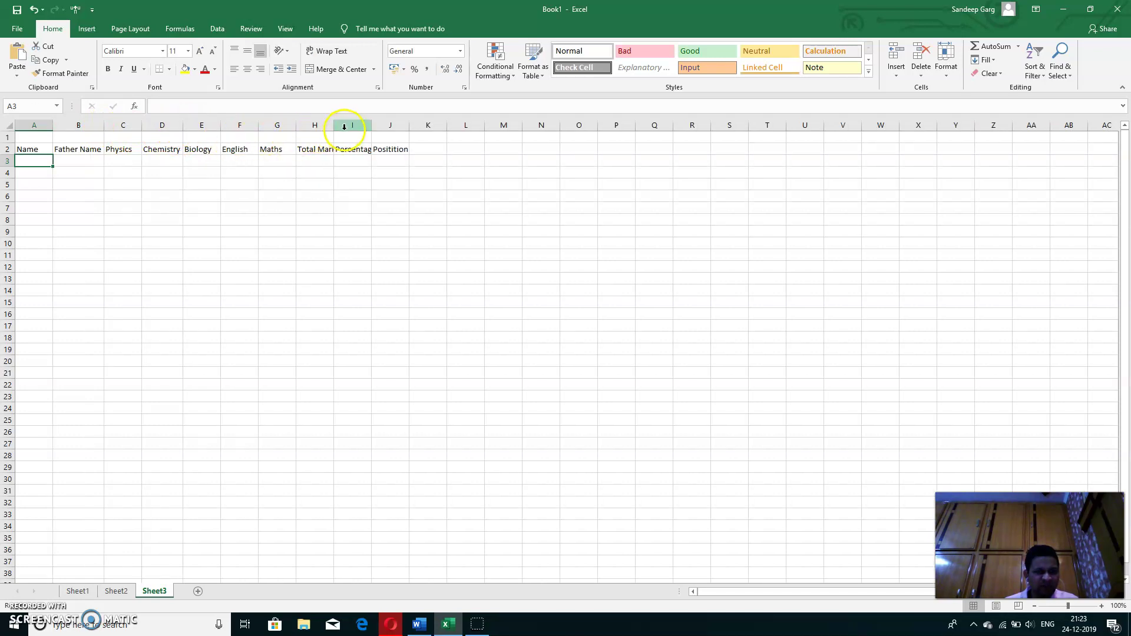
double_click(335, 125)
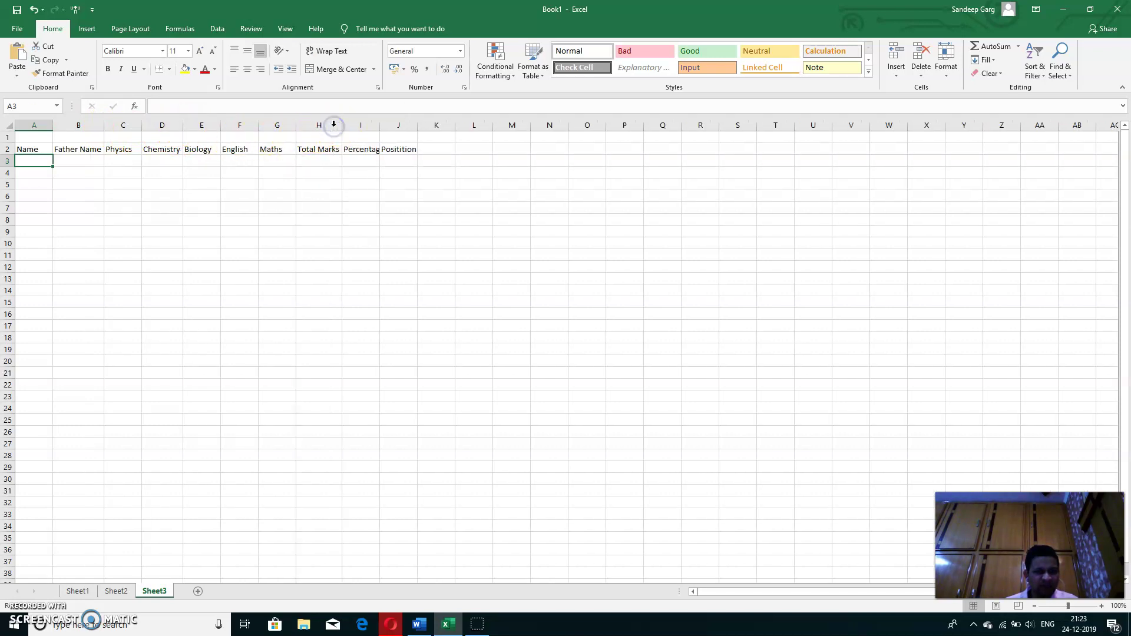
double_click(380, 125)
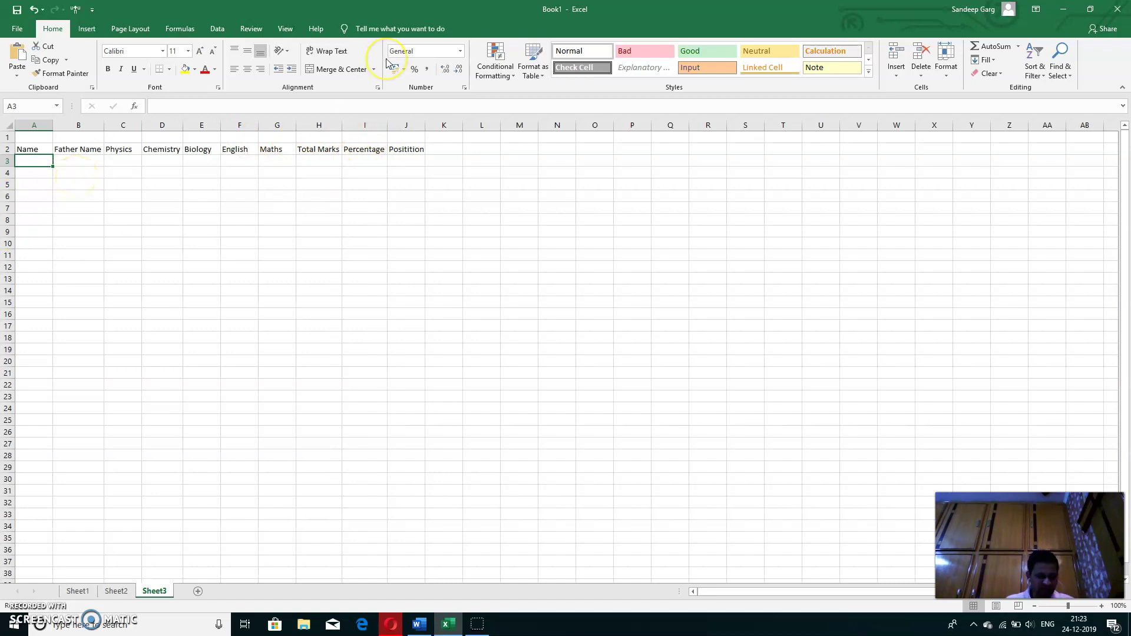
Enter the first three students' names and fathers' names in rows 3 to 5
type("Raman")
key("Tab")
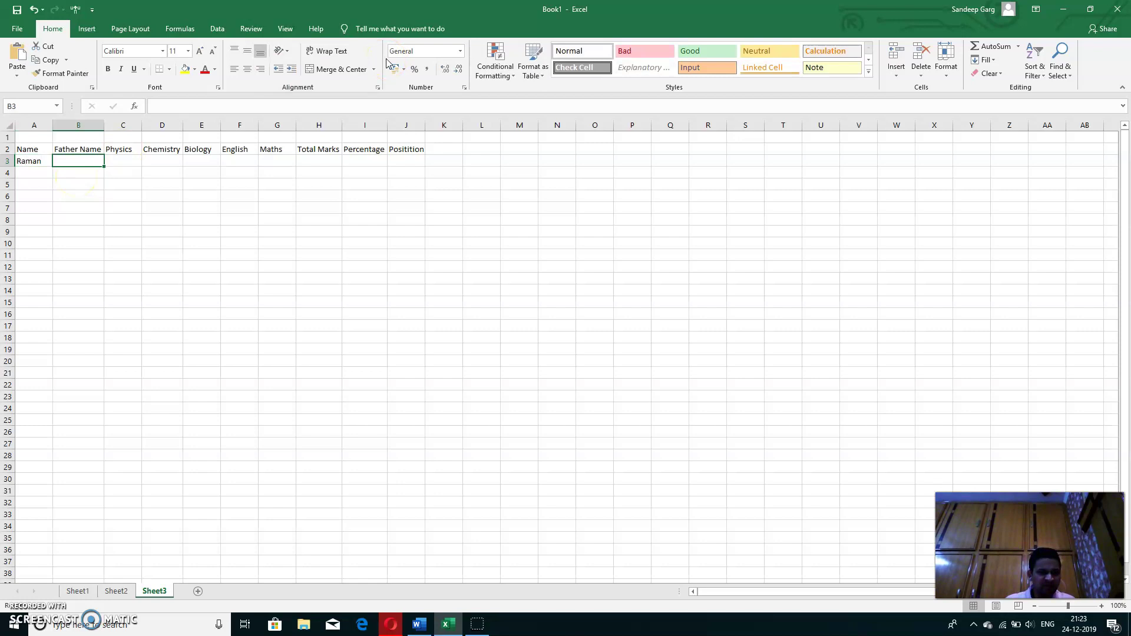
type("Aman")
key("Return")
type("Akash")
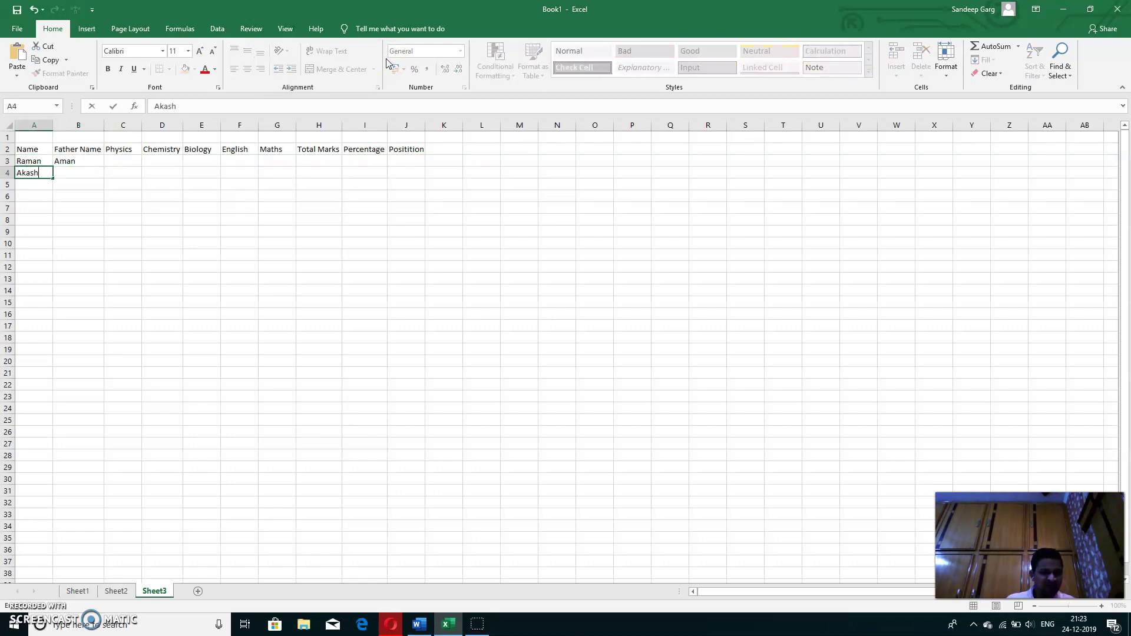
key("Tab")
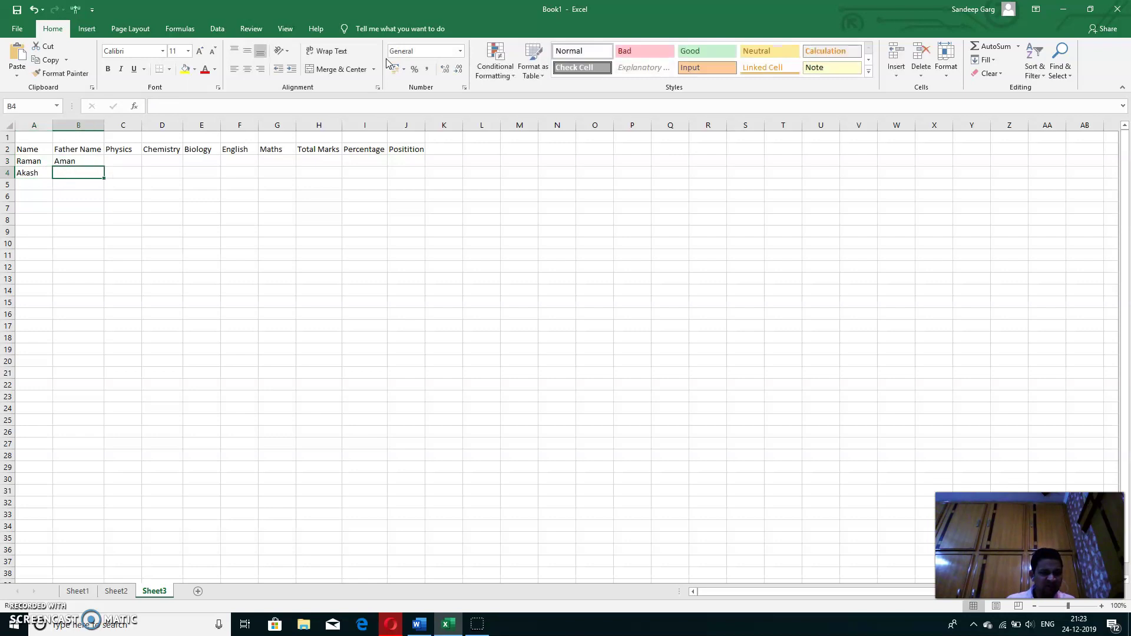
type("Rajesh")
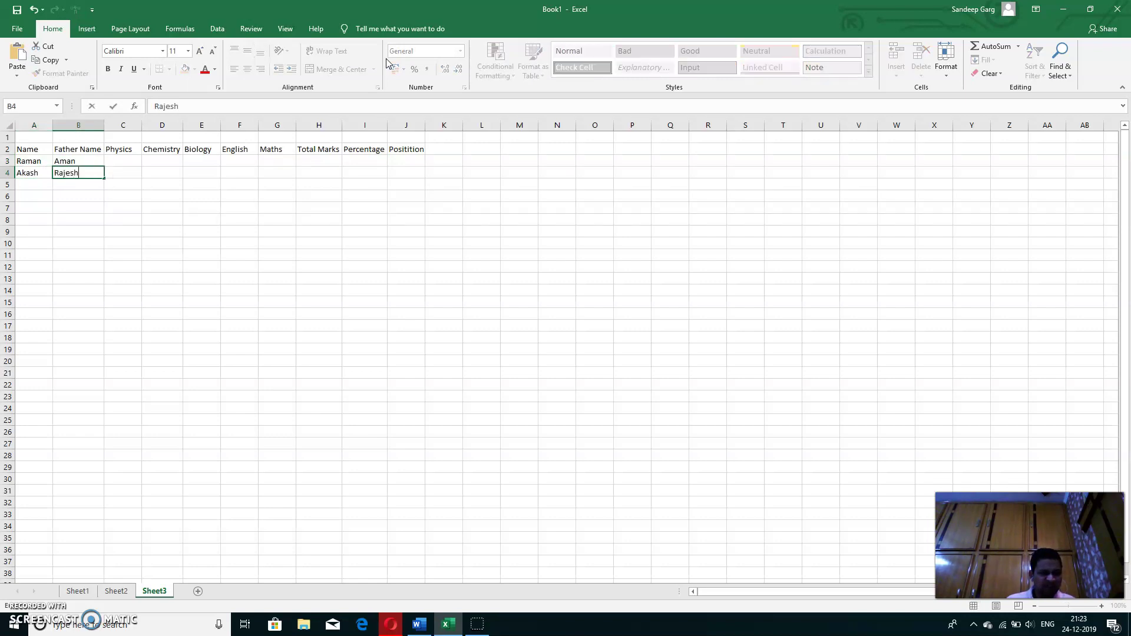
key("Return")
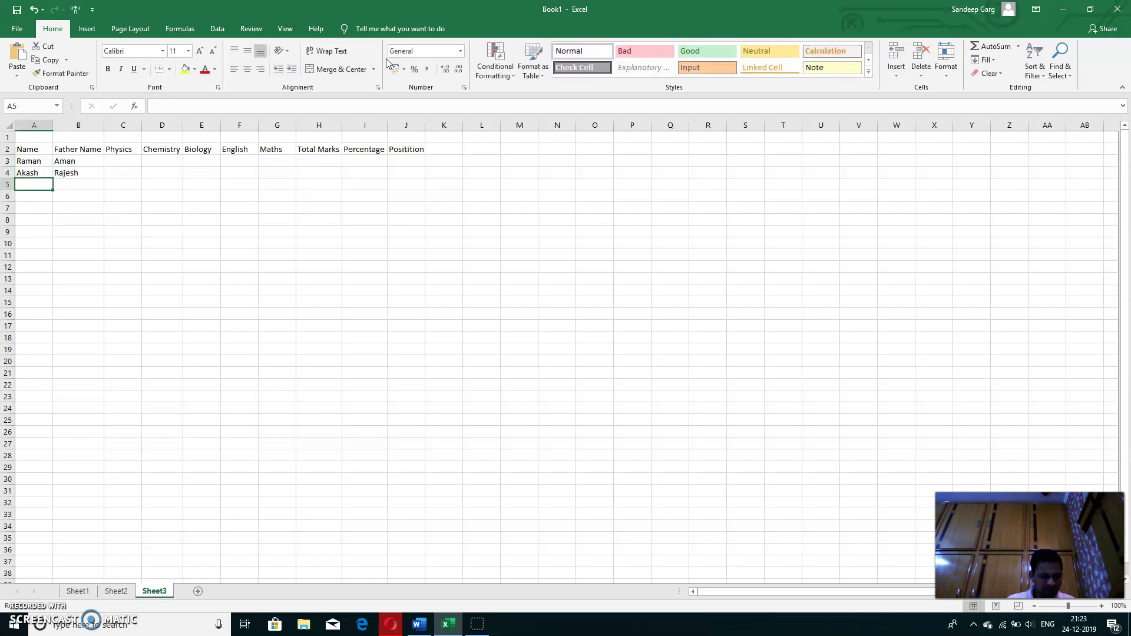
type("Pawan")
key("Tab")
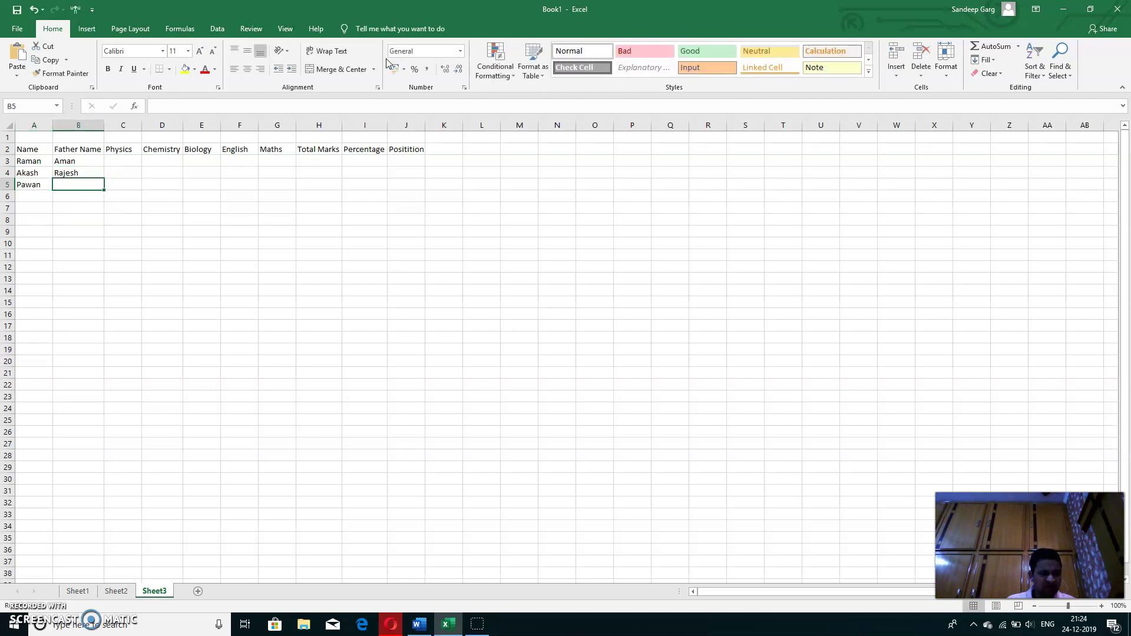
type("Mohan")
key("Return")
Enter students in rows 6 to 8 with their fathers' names, row 8's still in progress
type("Di")
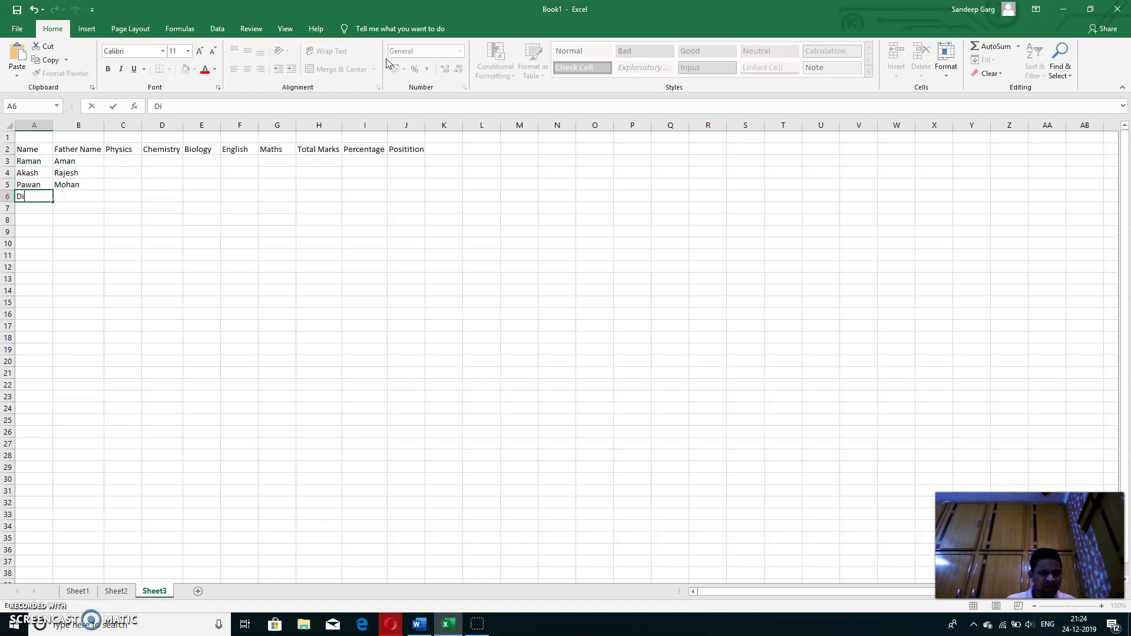
type("lber")
key("Tab")
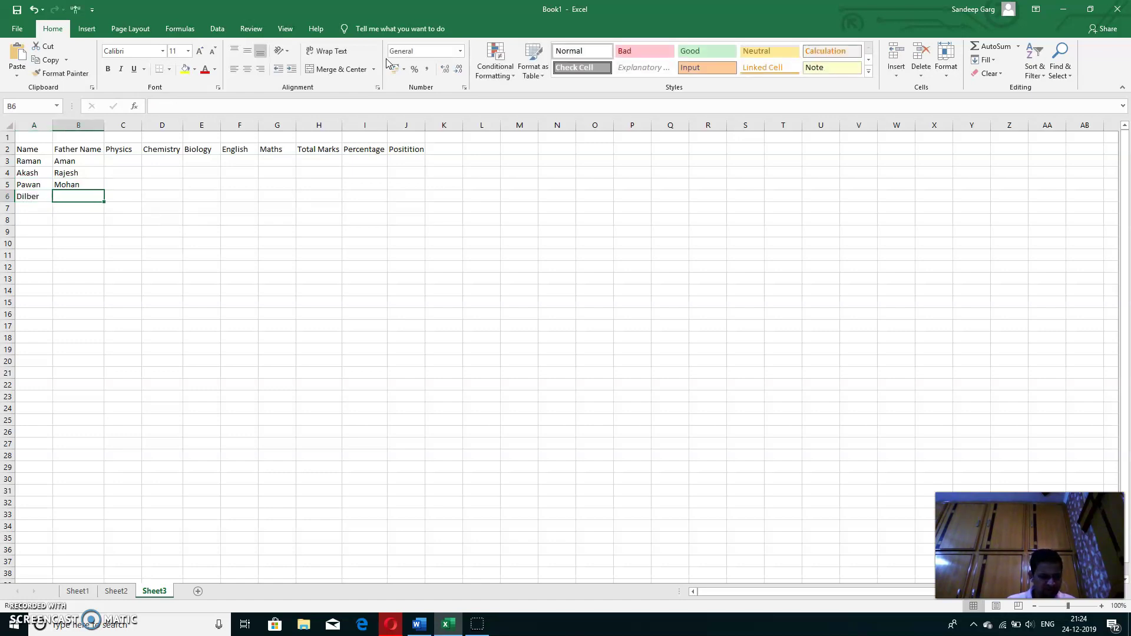
type("Mohinde")
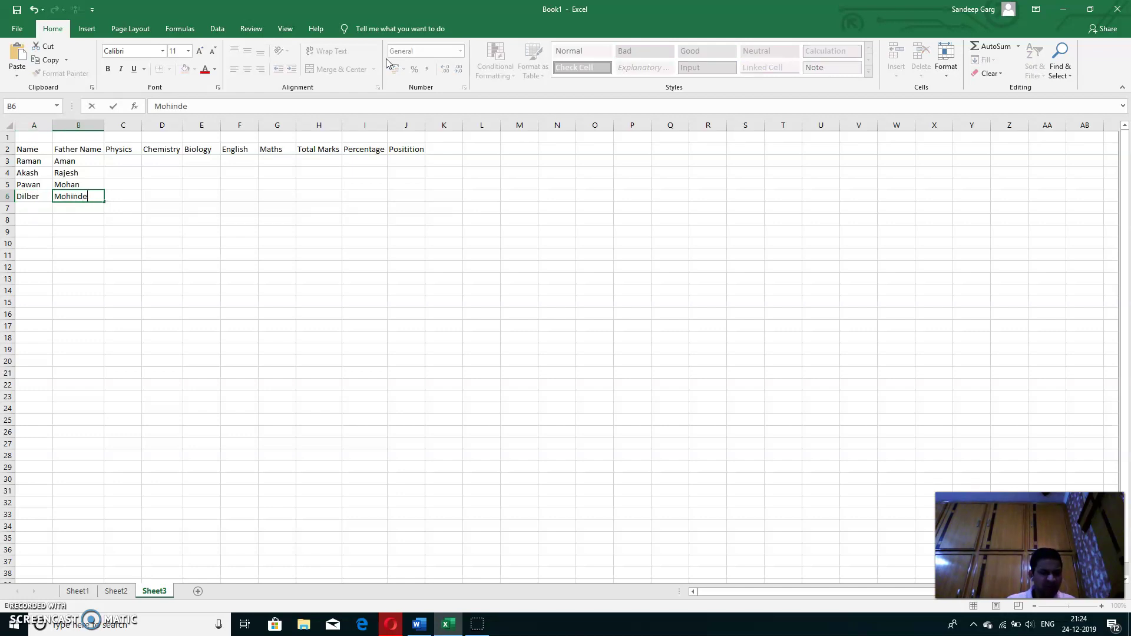
type("r")
key("Return")
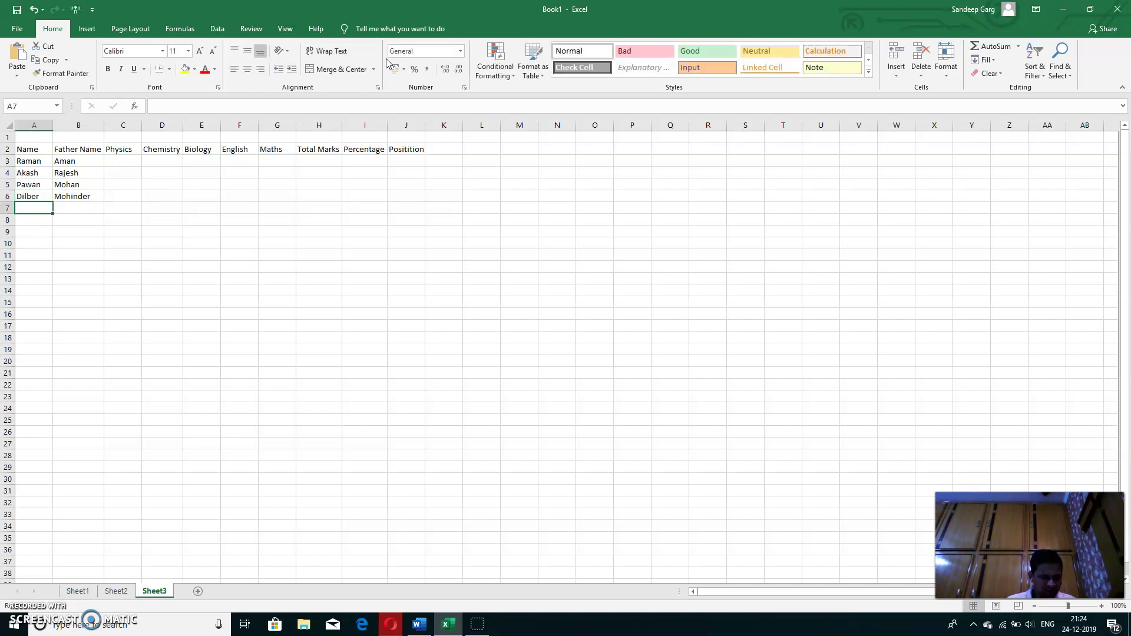
type("Ashmeet")
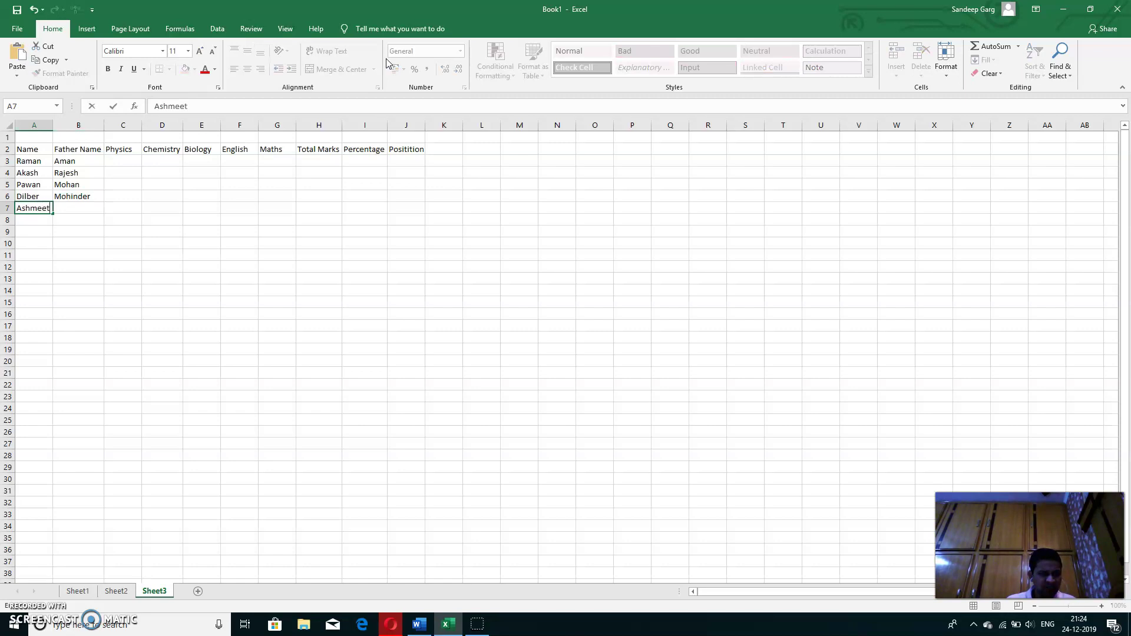
key("Tab")
type("Rama")
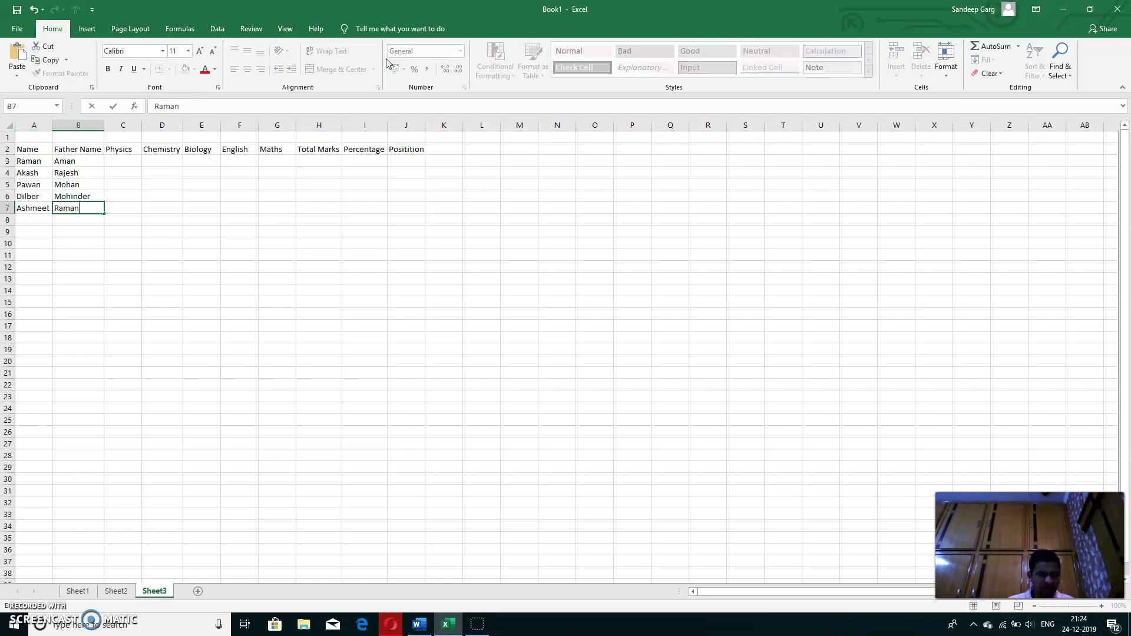
key("Return")
type("Name")
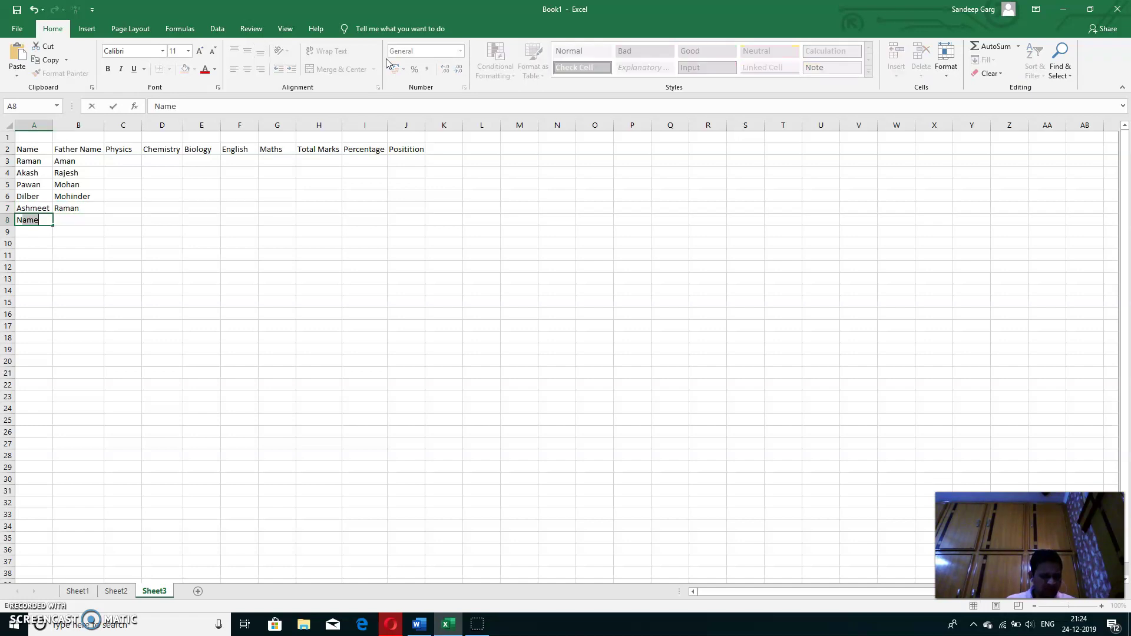
type("aveen")
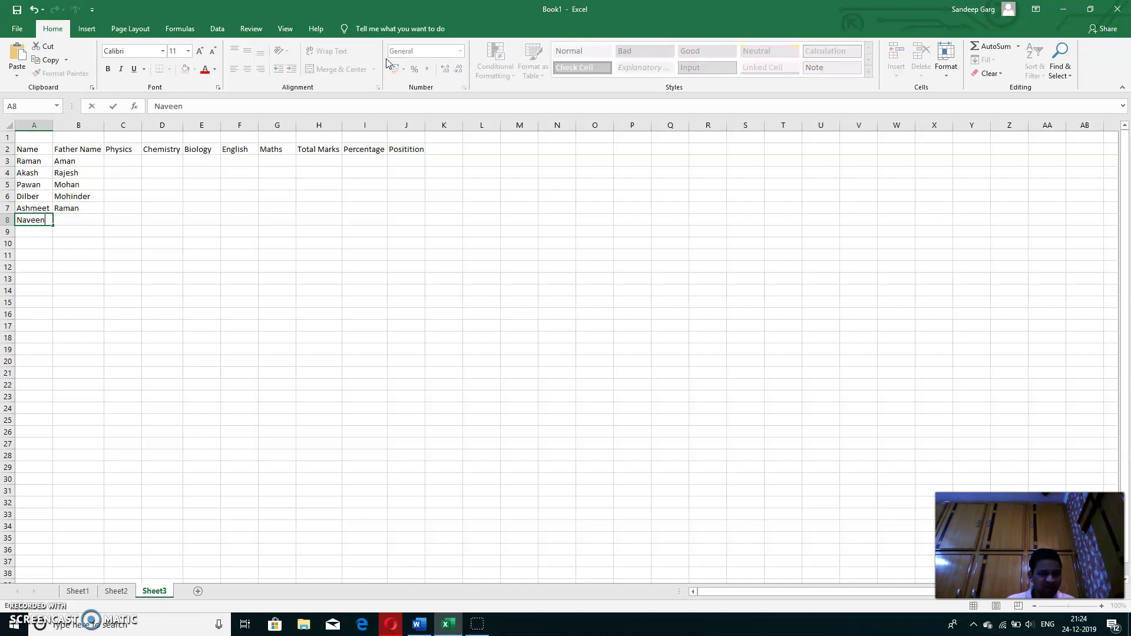
key("Tab")
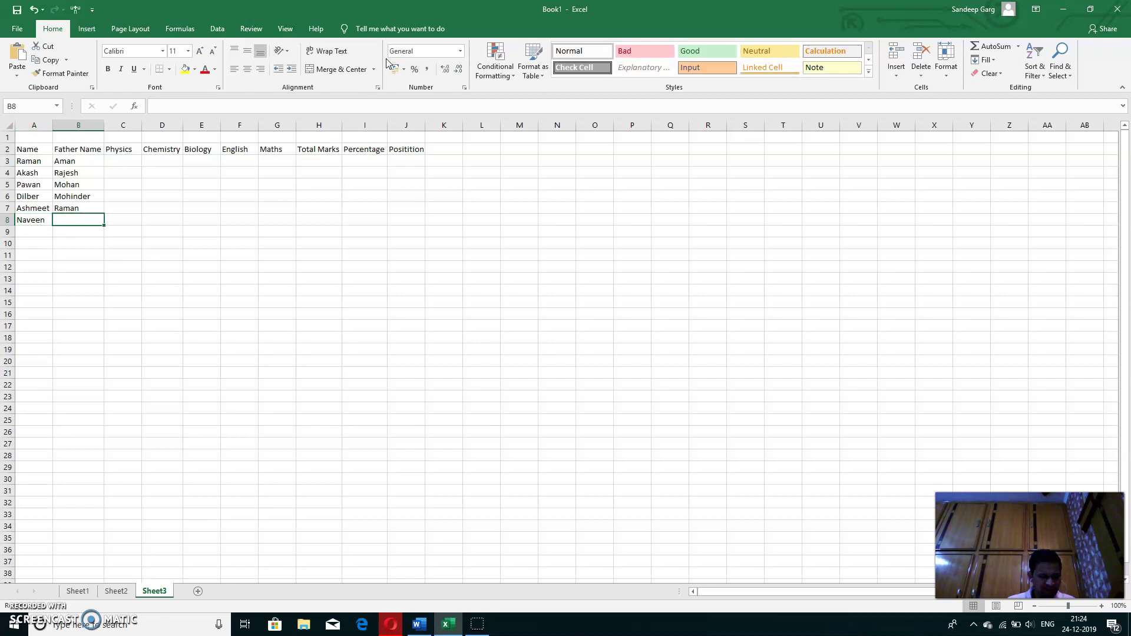
type("Ravinder")
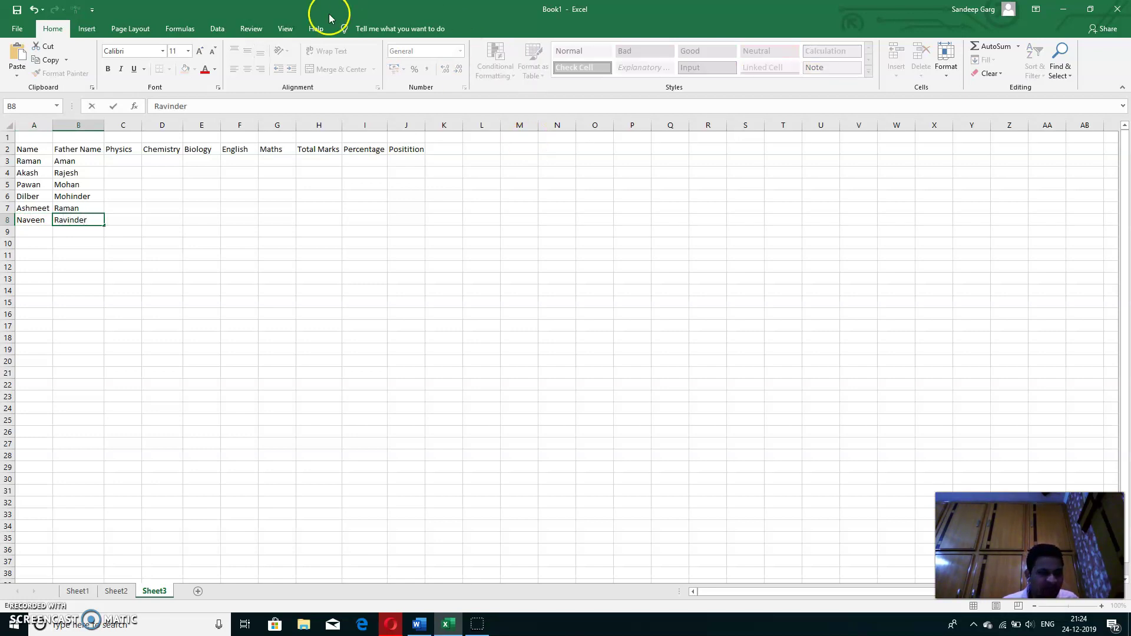
Enter Physics marks down column C from C3: 56, 69, 87, 58, 49, 8
left_click(132, 160)
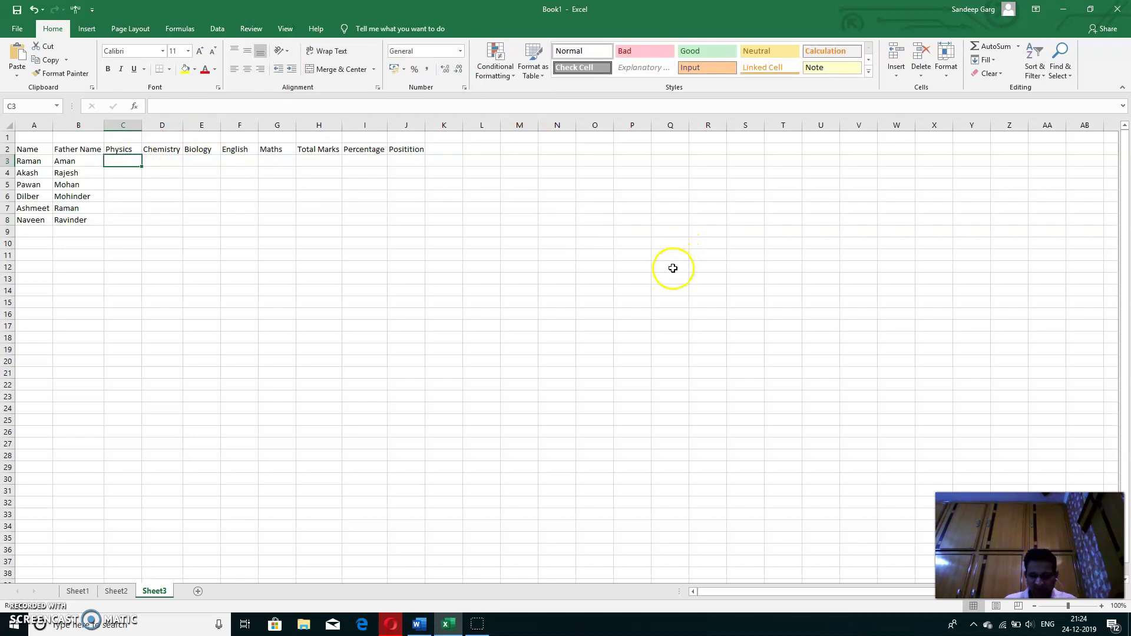
type("56")
key("Return")
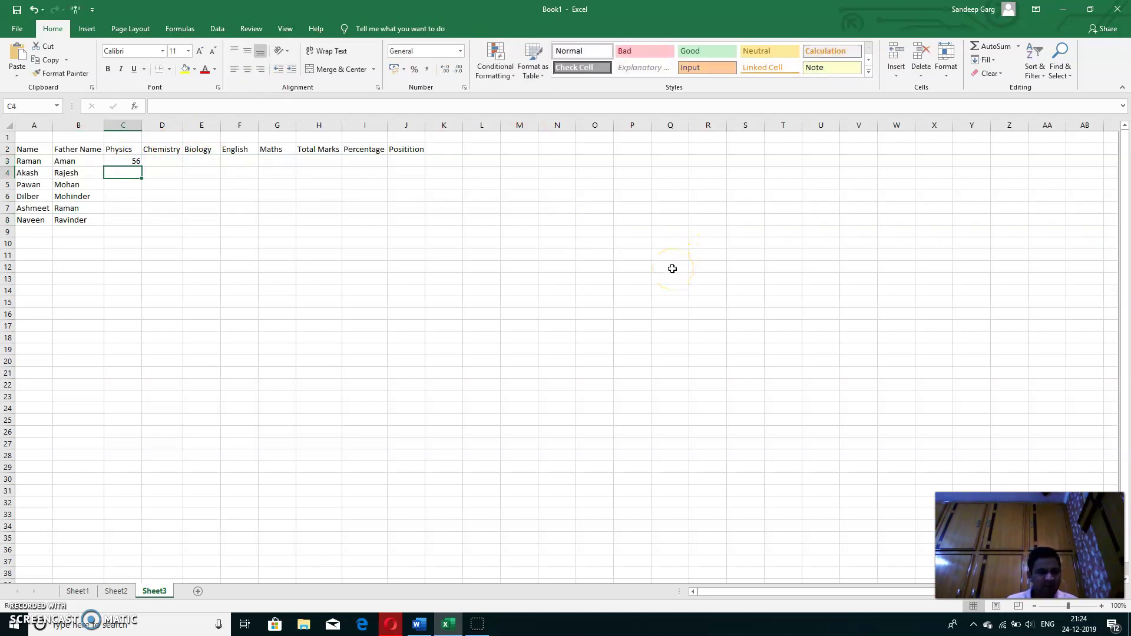
type("69")
key("Return")
type("87")
key("Return")
type("58")
key("Return")
type("49")
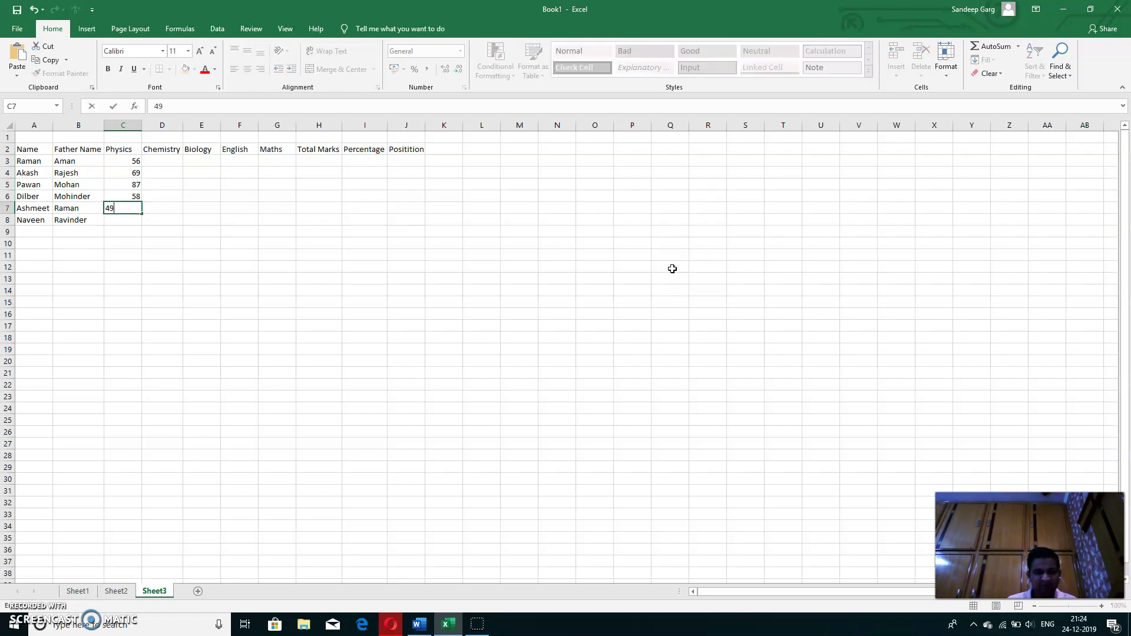
key("Return")
type("86")
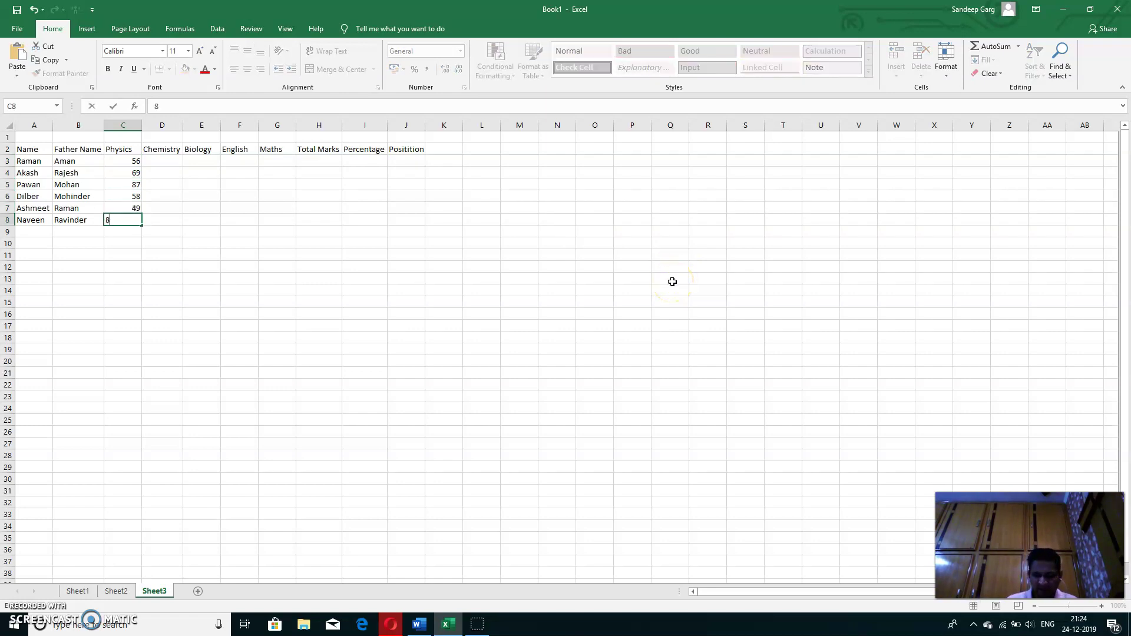
Enter Chemistry marks down column D from D3: 78, 45, 58, 95
left_click(165, 160)
type("78")
key("Return")
type("45")
key("Return")
key("Return")
type("58")
key("Return")
type("95")
key("Return")
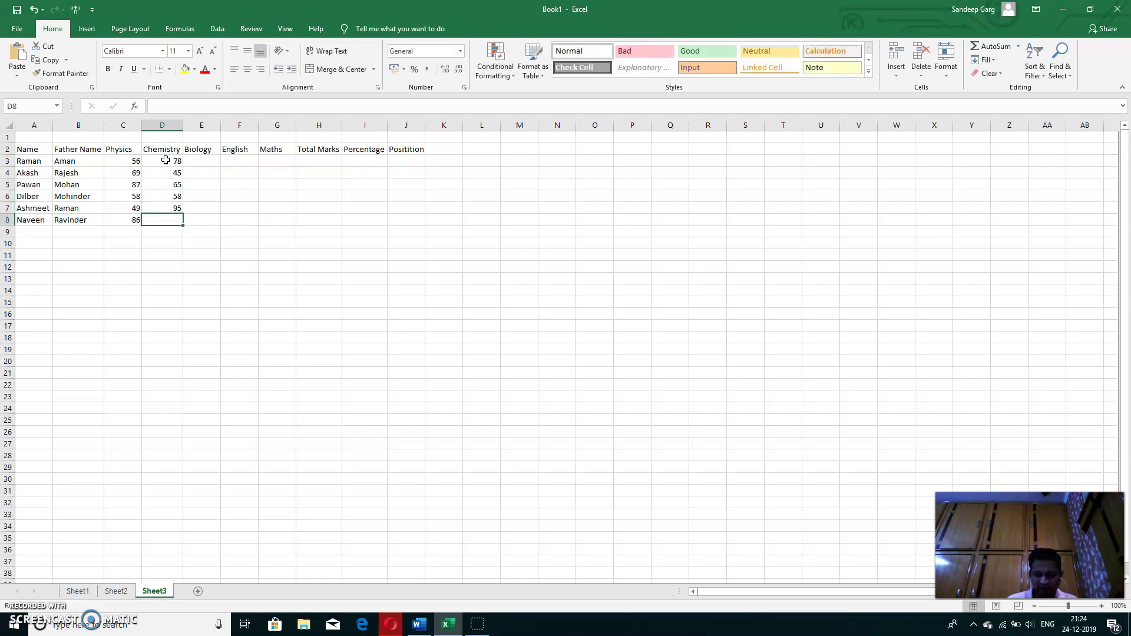
type("68")
Enter English marks in F3:F8: 57, 54, 68, 59, 68, 64
left_click(247, 164)
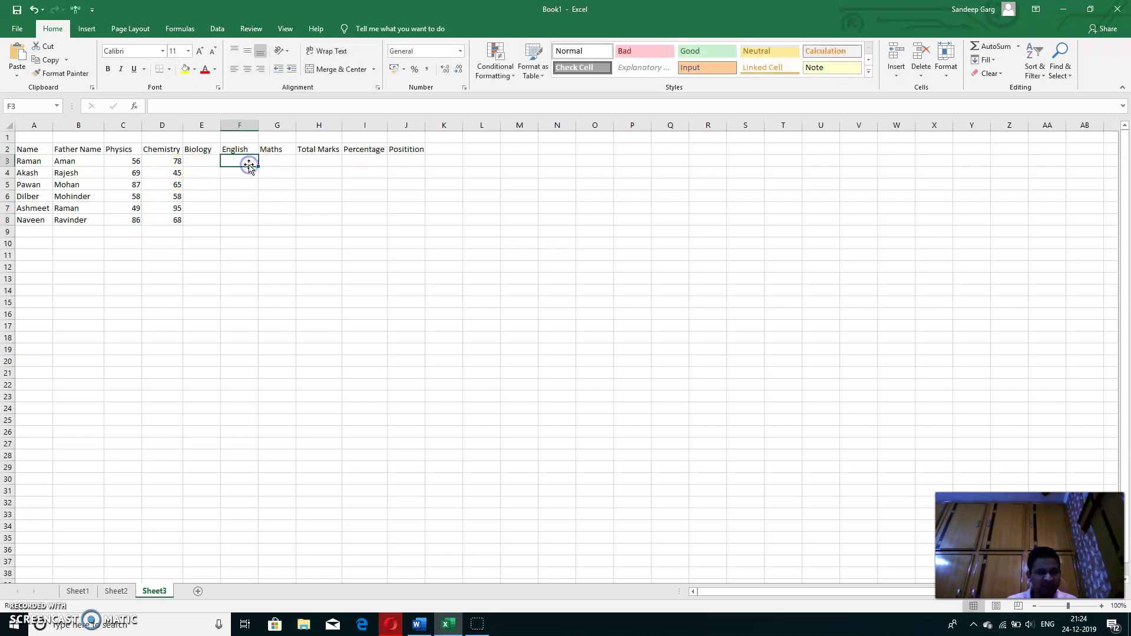
type("57")
key("Return")
type("54")
key("Return")
type("68")
key("Return")
type("59")
key("Return")
type("68")
key("Return")
type("64")
key("Return")
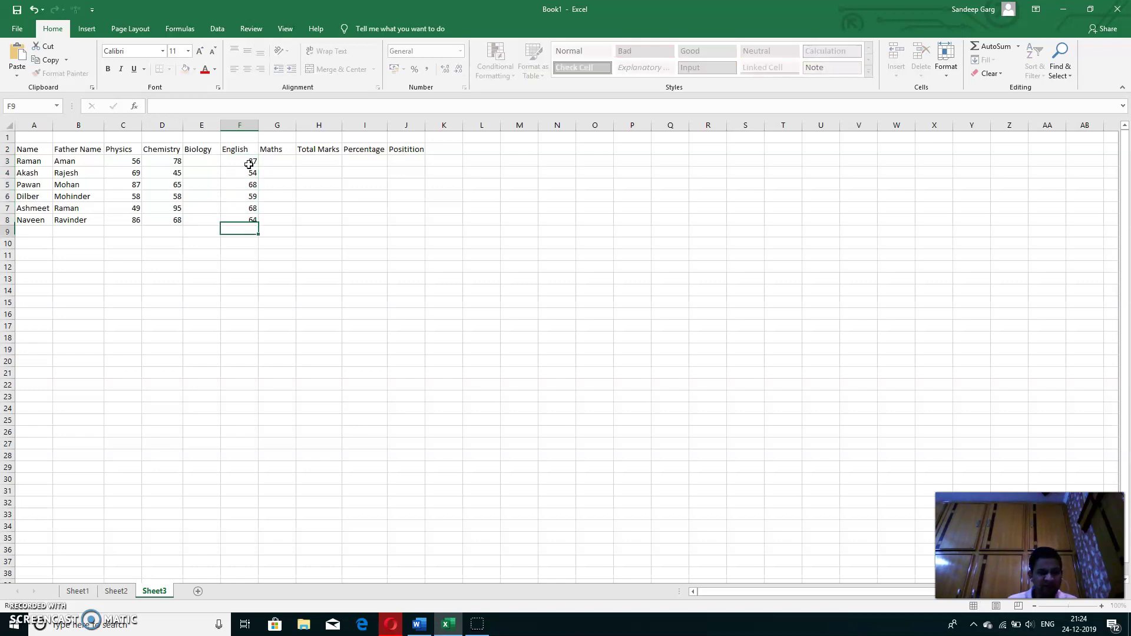
Enter Maths marks down column G from G3: 74, 96, then 5 and 4
left_click(278, 160)
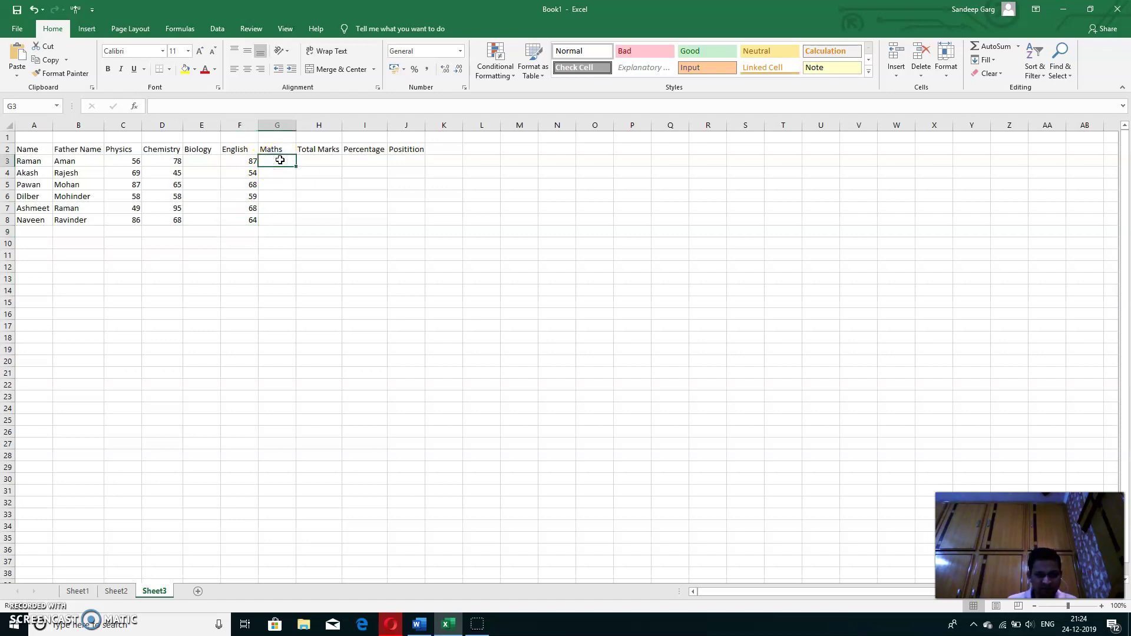
type("74")
key("Return")
key("Return")
type("96")
key("Return")
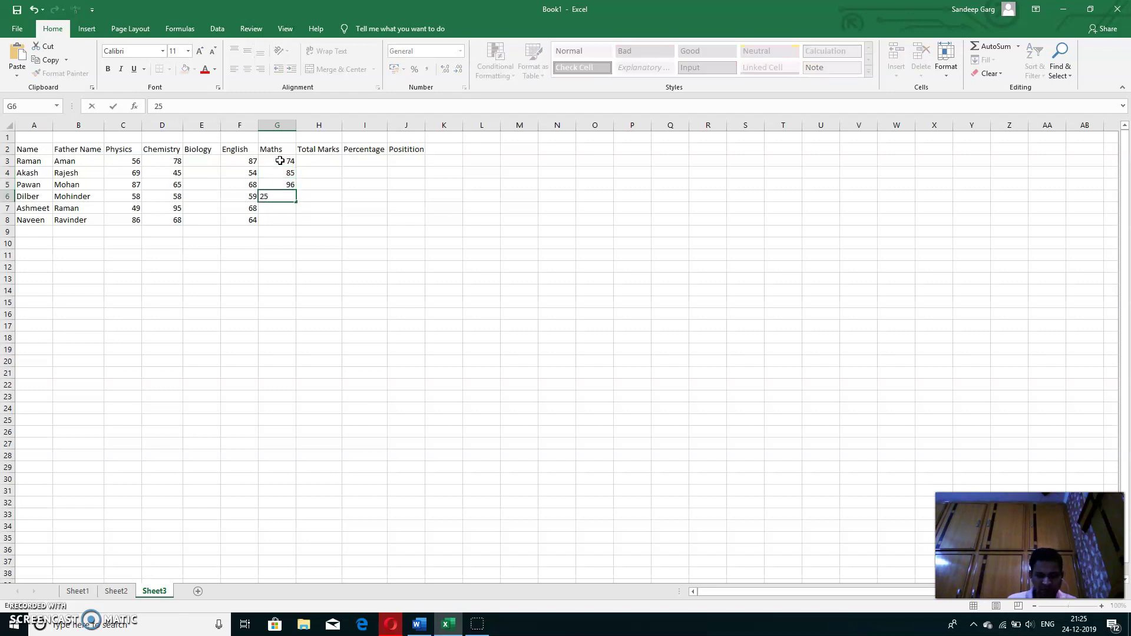
key("Return")
type("55")
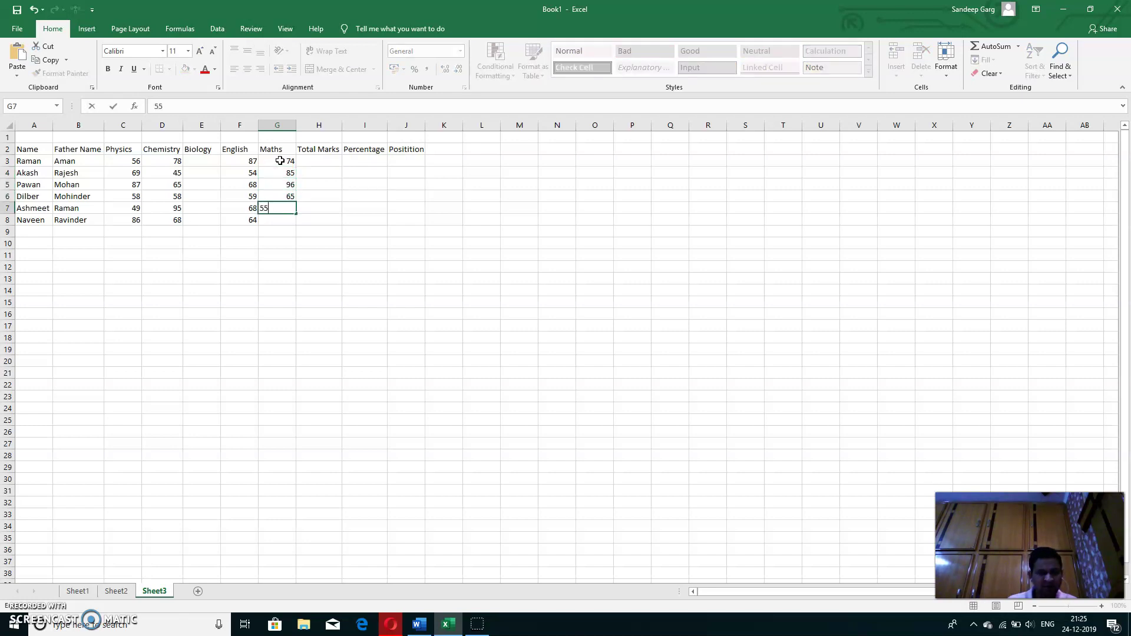
key("Return")
type("4")
key("Return")
Enter Biology marks down column E from E3: 87, 84, 69, 6, 5
left_click(211, 160)
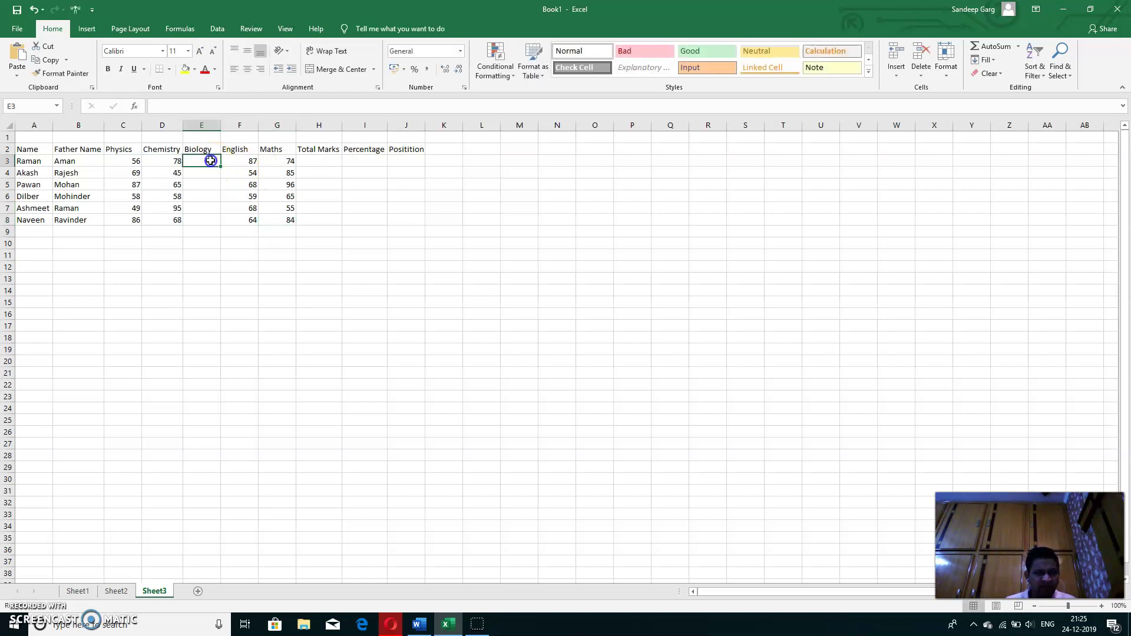
type("87")
key("Return")
type("84")
key("Return")
type("58")
key("Return")
type("69")
key("Return")
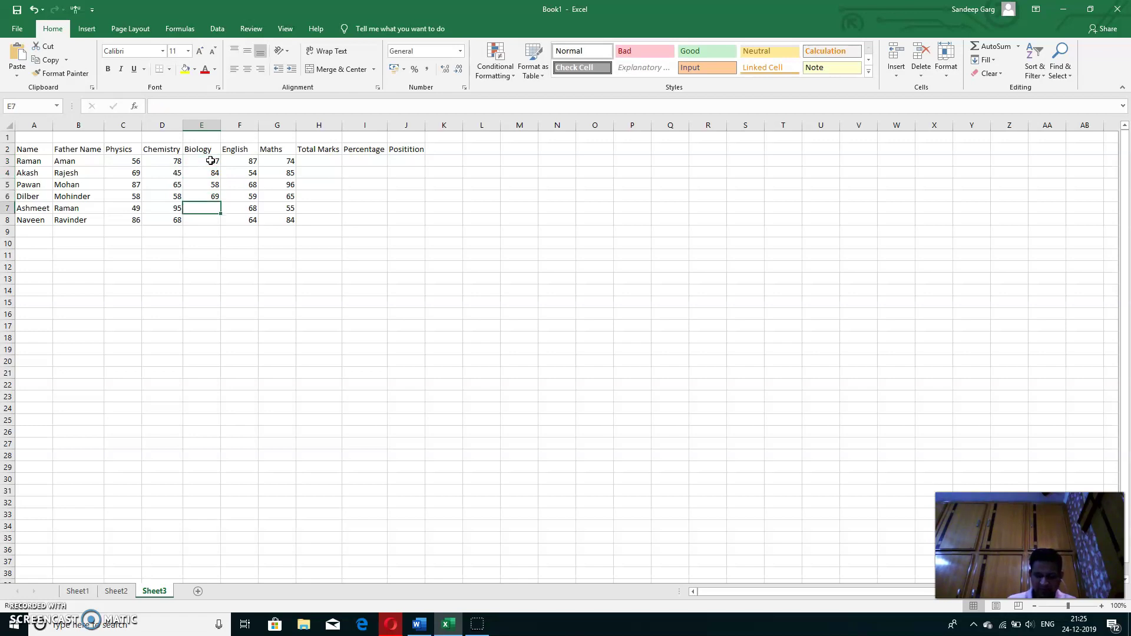
type("65")
key("Return")
type("57")
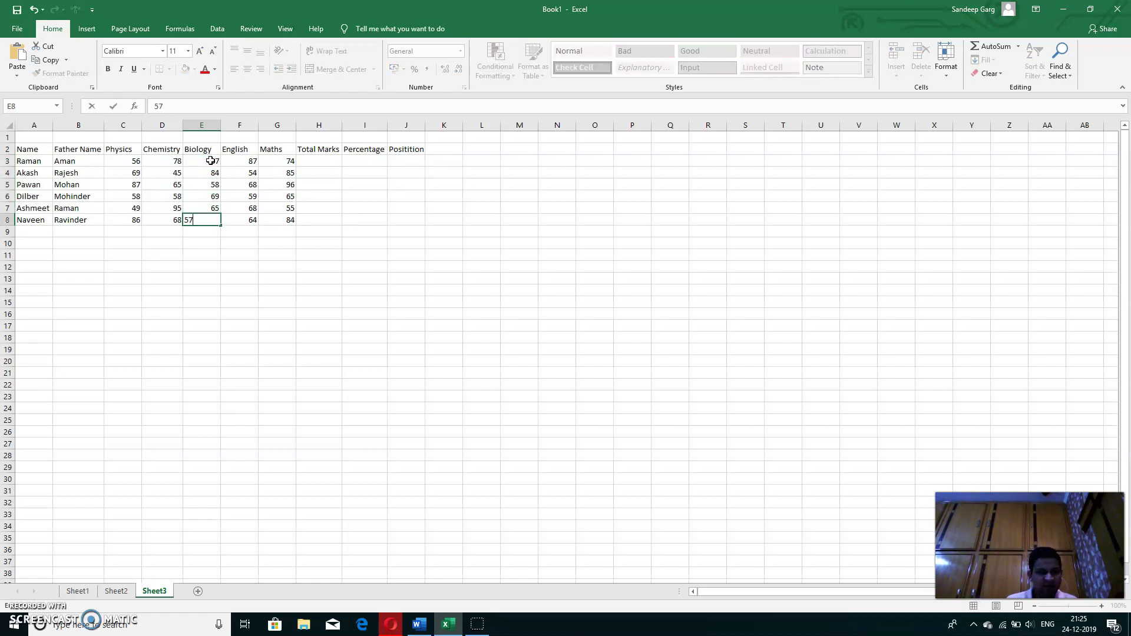
key("Return")
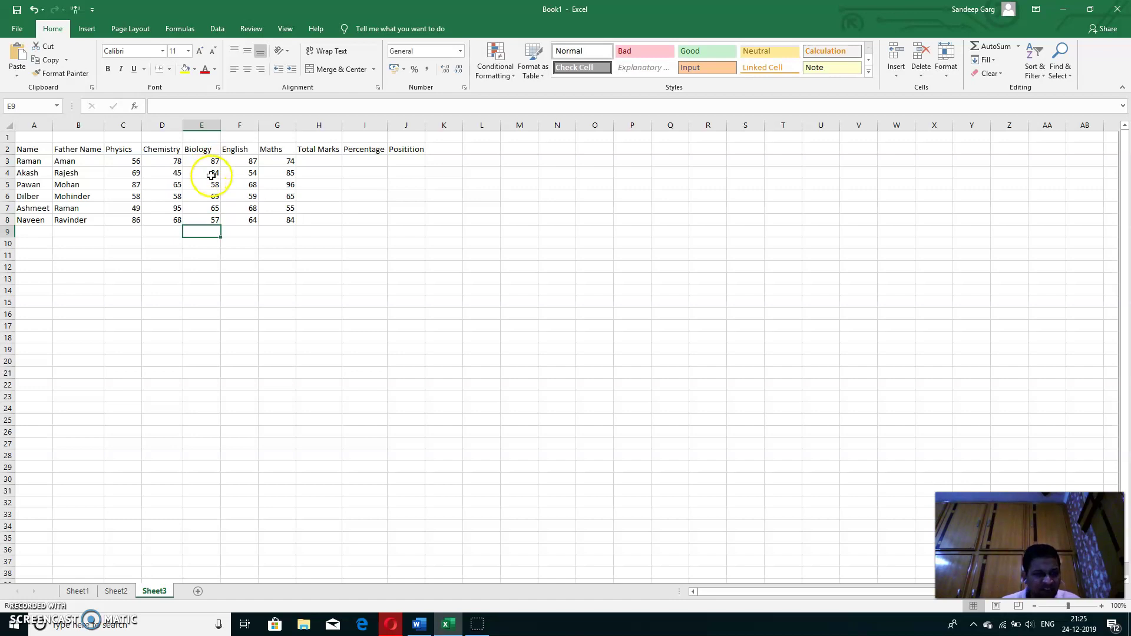
Enter =C3+D3+E3+F3+G3 in H3 to total the first student's marks as 382
left_click(322, 160)
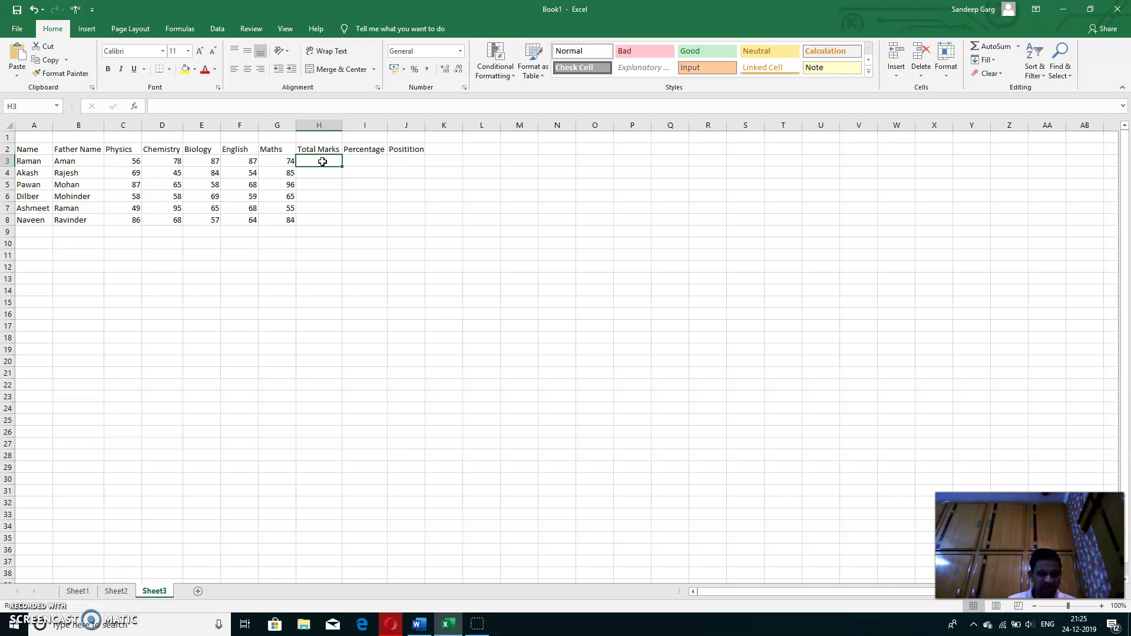
type("=-")
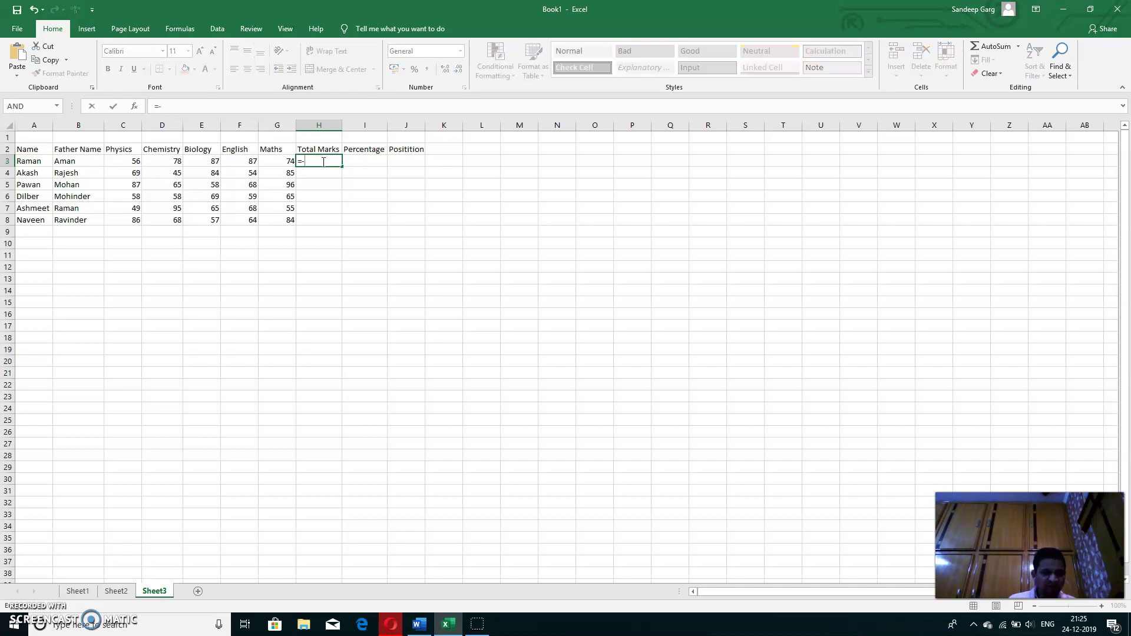
key("Escape")
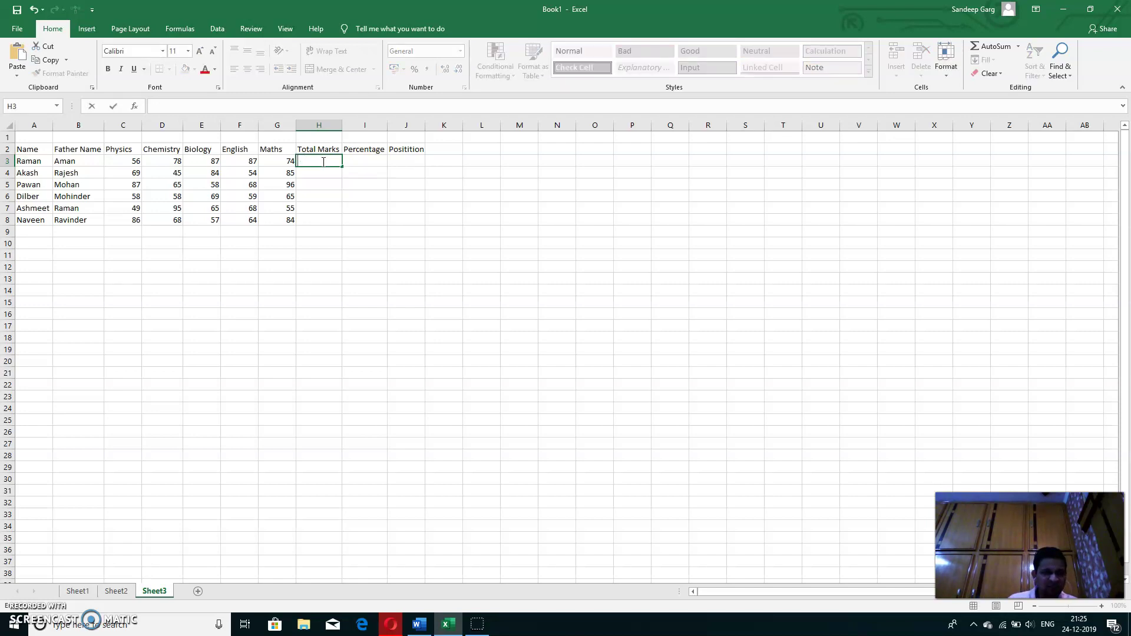
type("=")
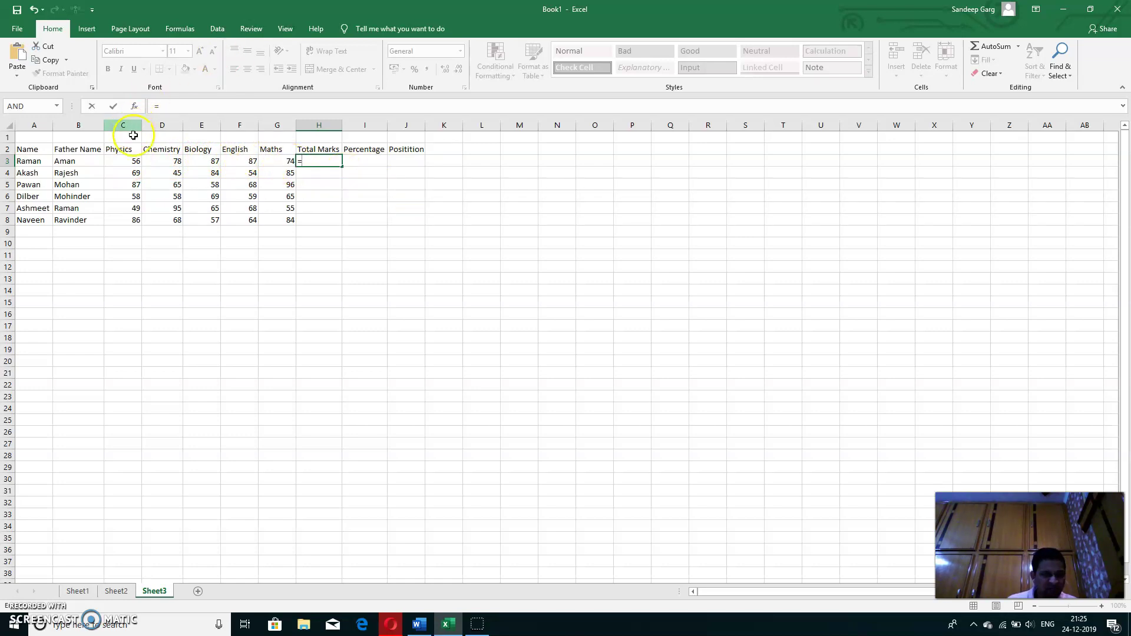
left_click(140, 164)
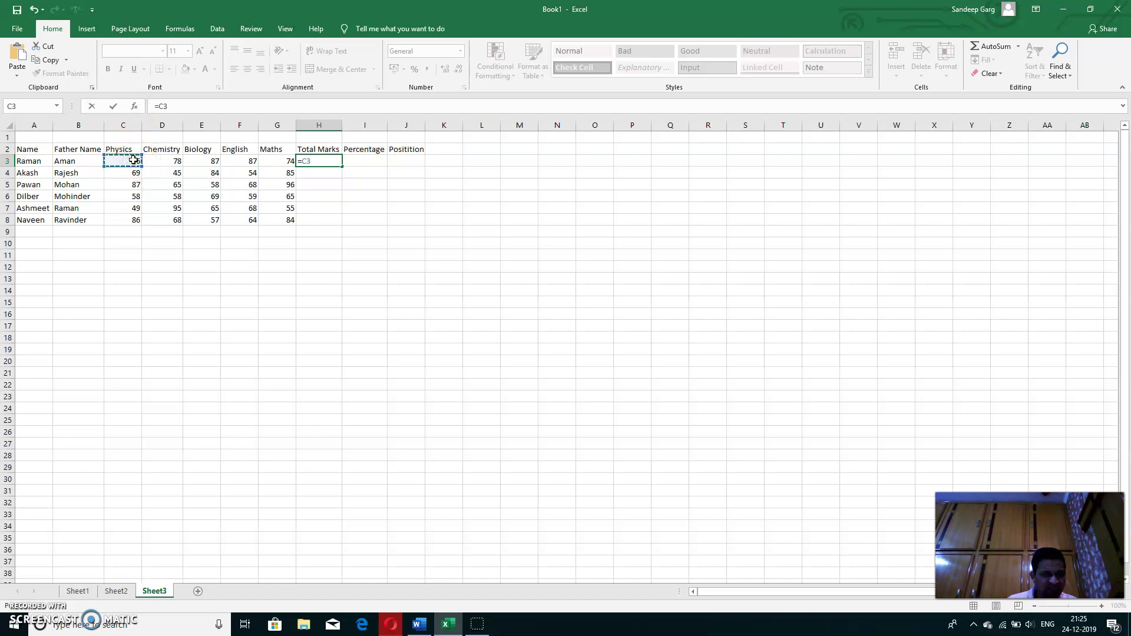
left_click(329, 161)
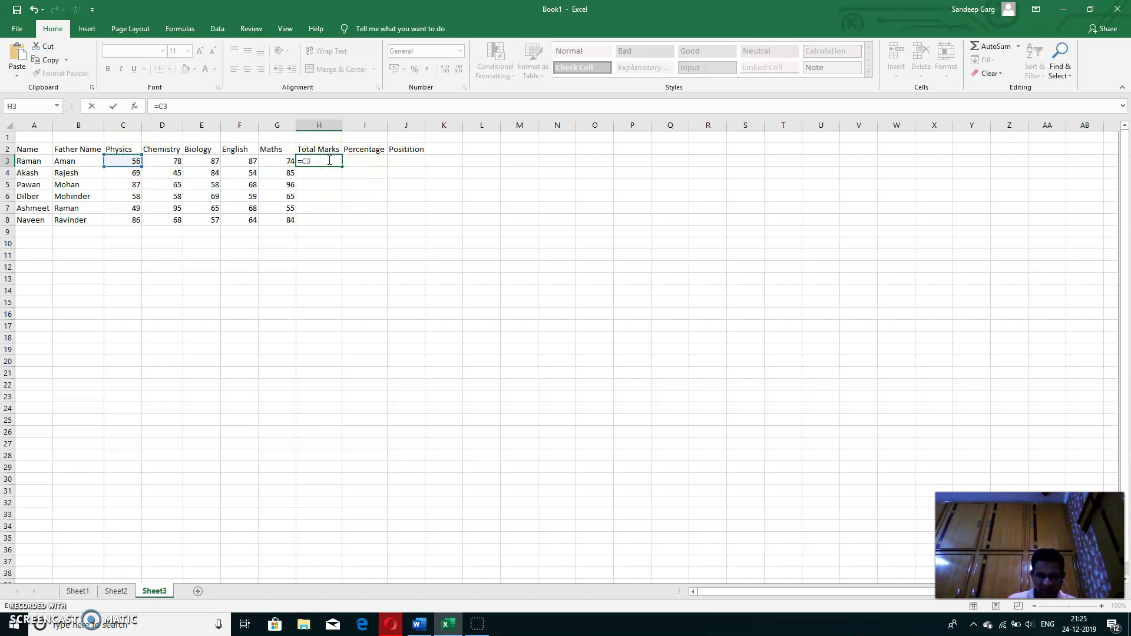
type("+")
left_click(169, 163)
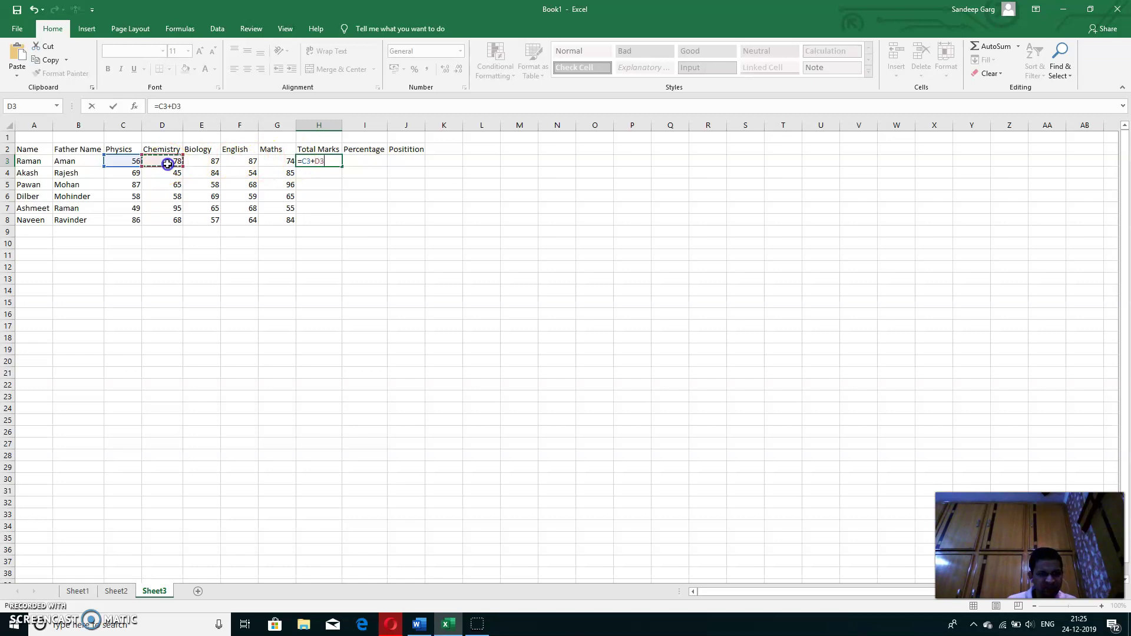
type("+")
left_click(216, 164)
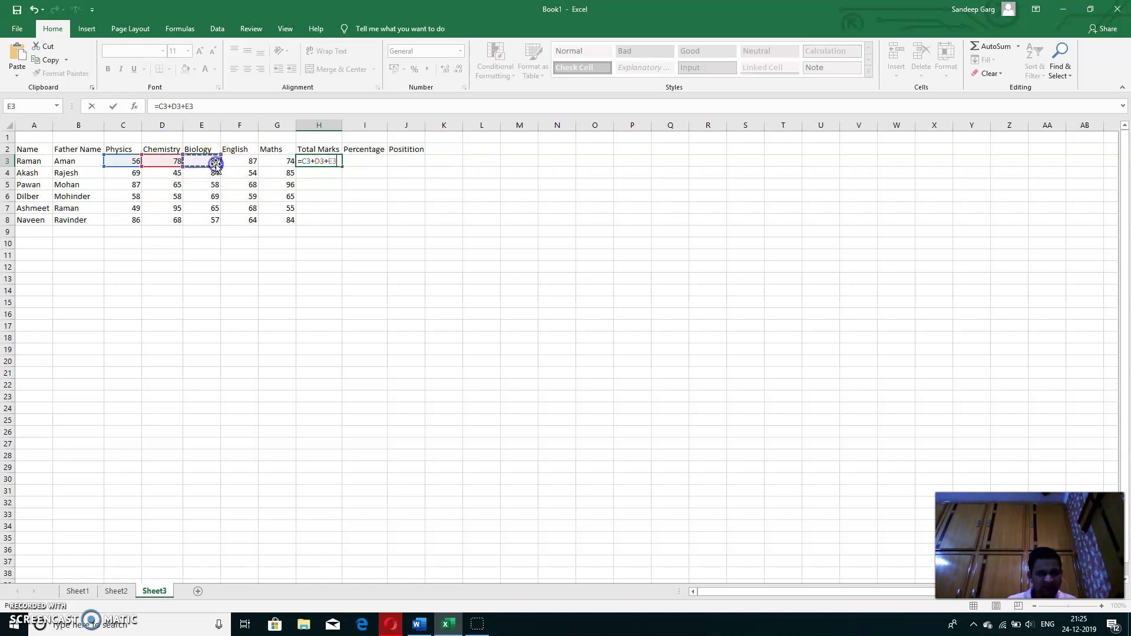
type("+")
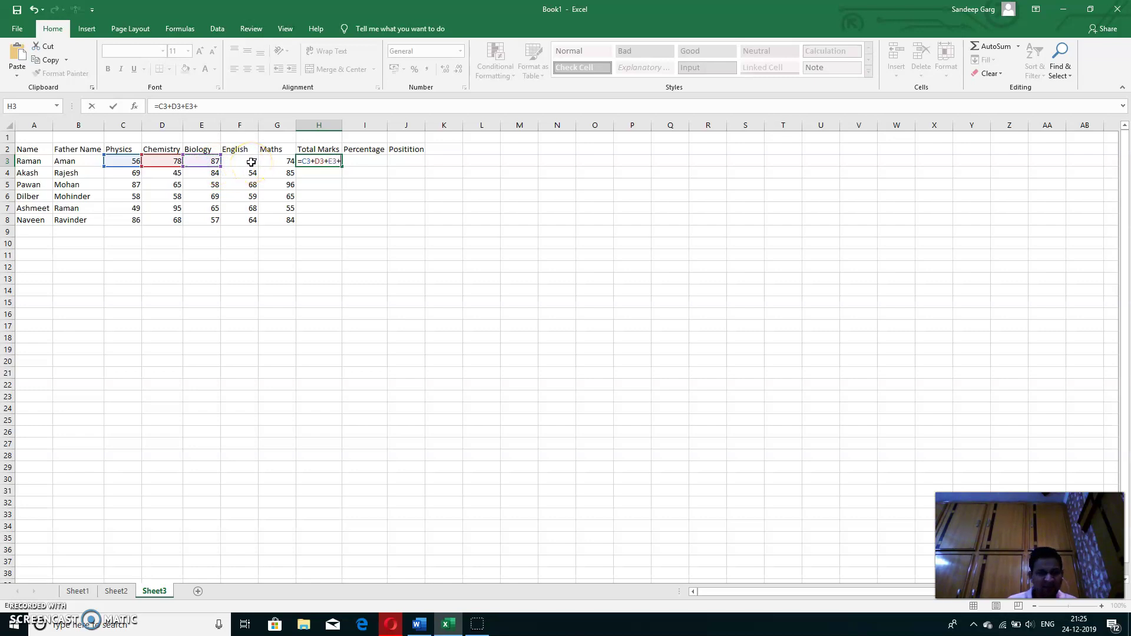
left_click(252, 163)
type("+")
left_click(275, 164)
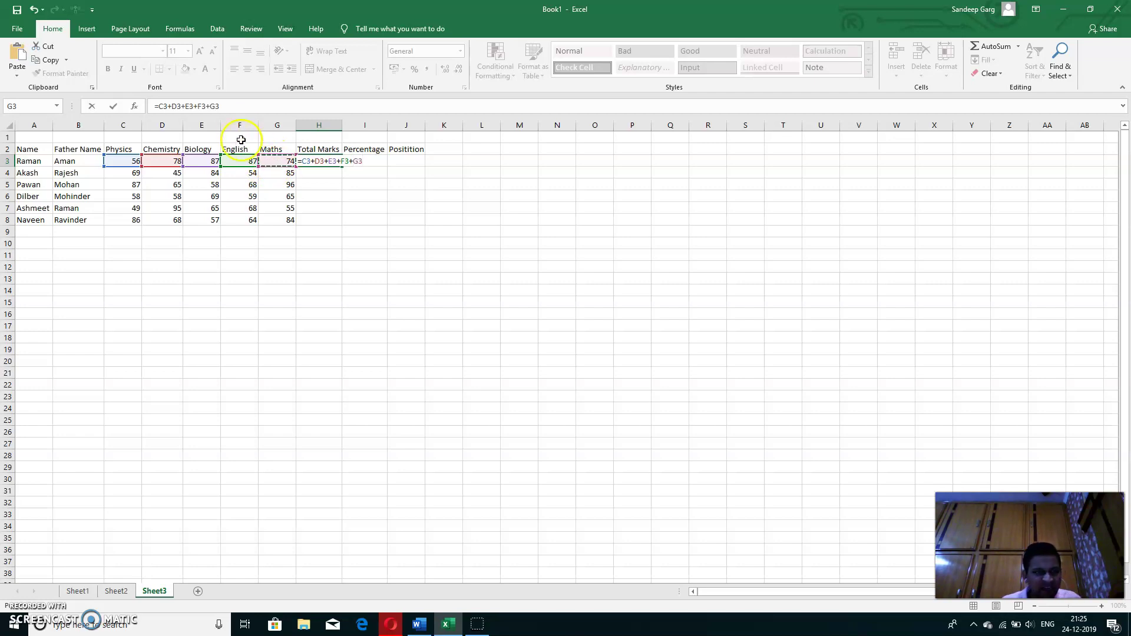
key("Return")
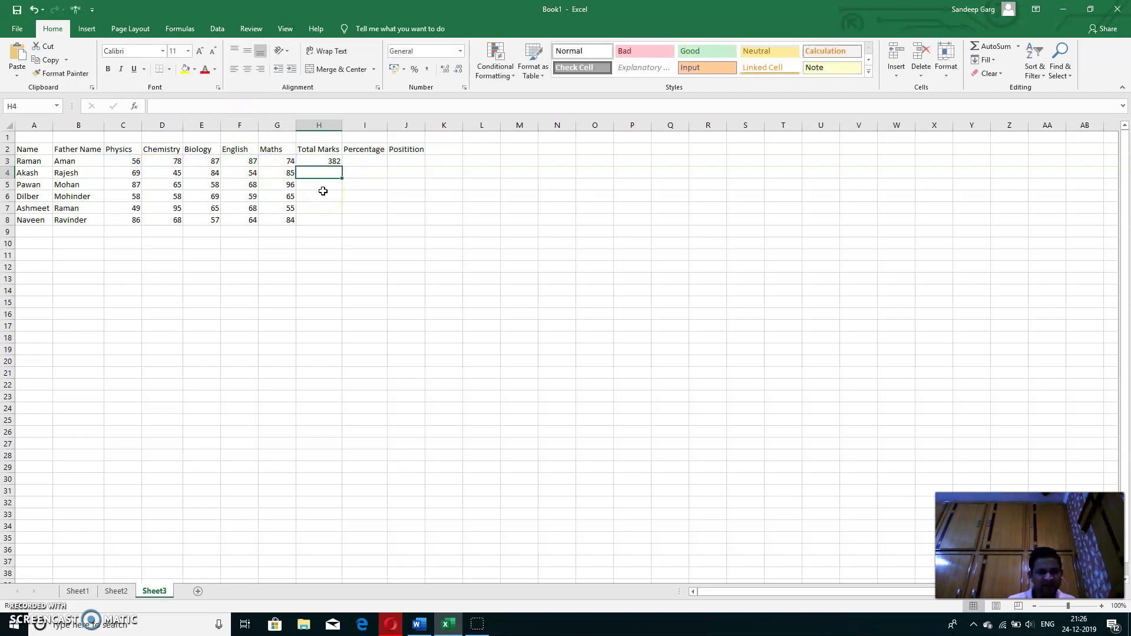
Reselect H3 and highlight its whole formula in the formula bar for replacement
left_click(315, 165)
left_click(315, 162)
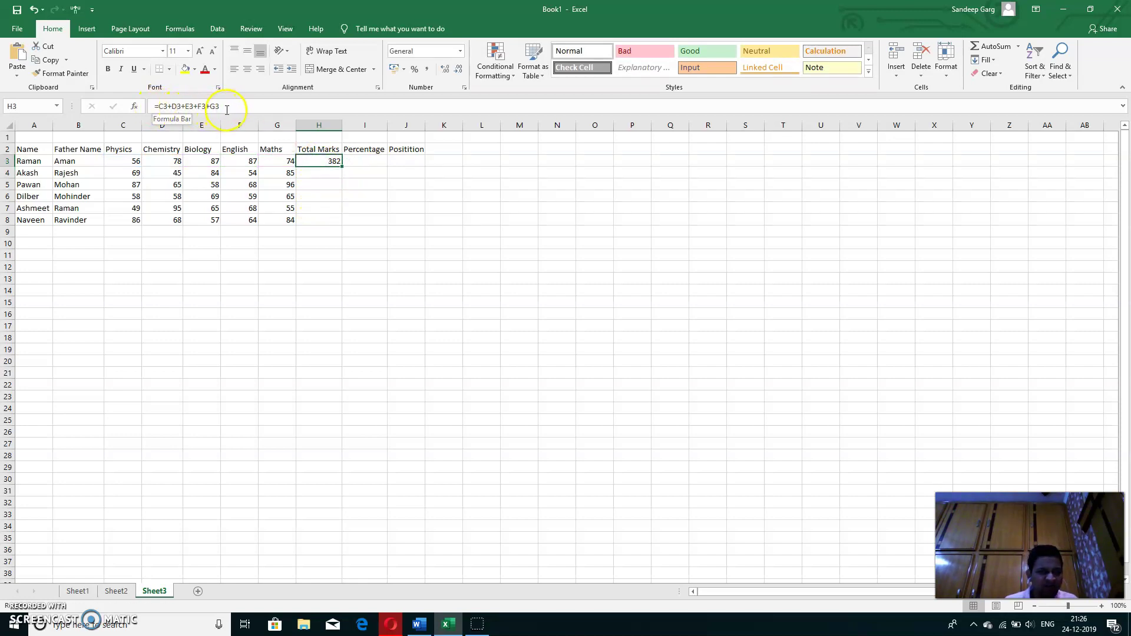
left_click_drag(227, 107, 146, 108)
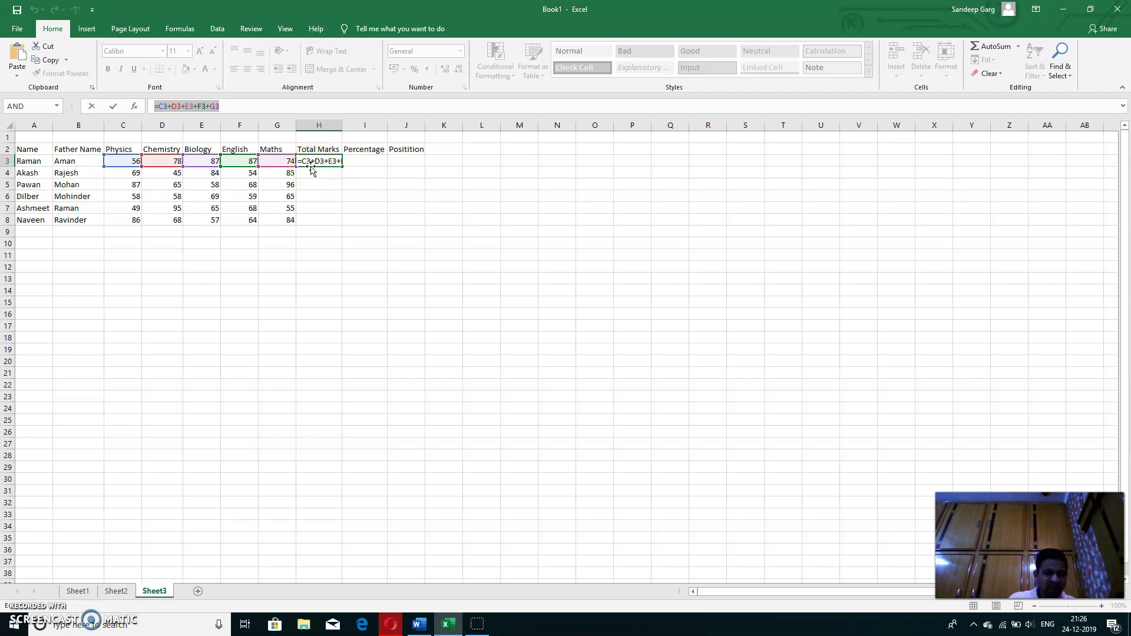
Overwrite H3 with =SUM(C3:G3), keeping the total at 382
type("=sum(")
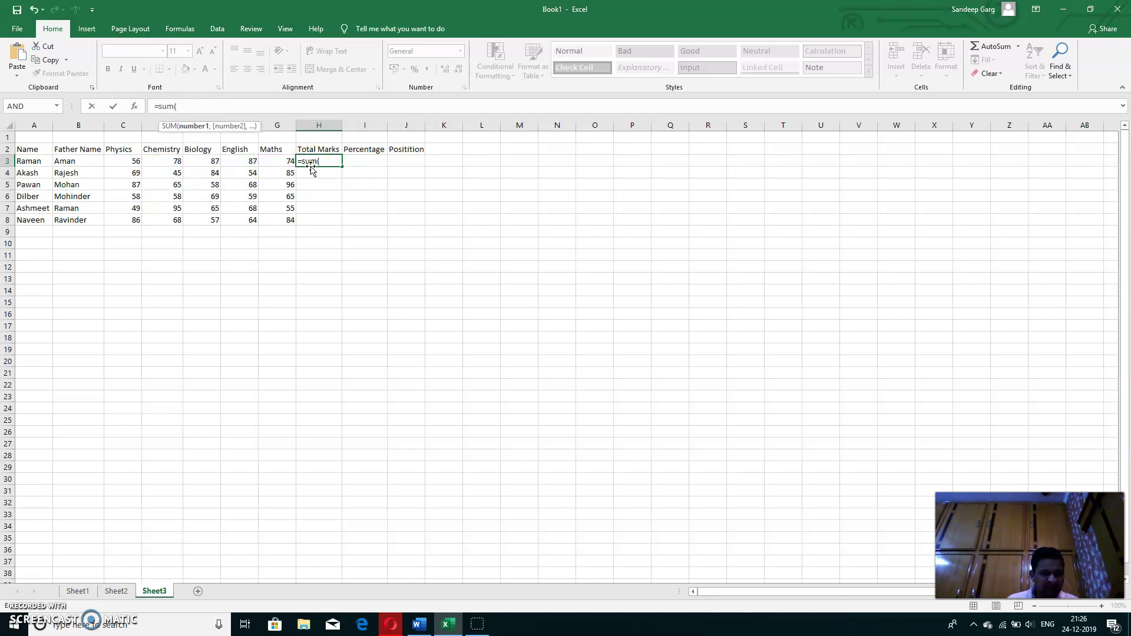
left_click(132, 163)
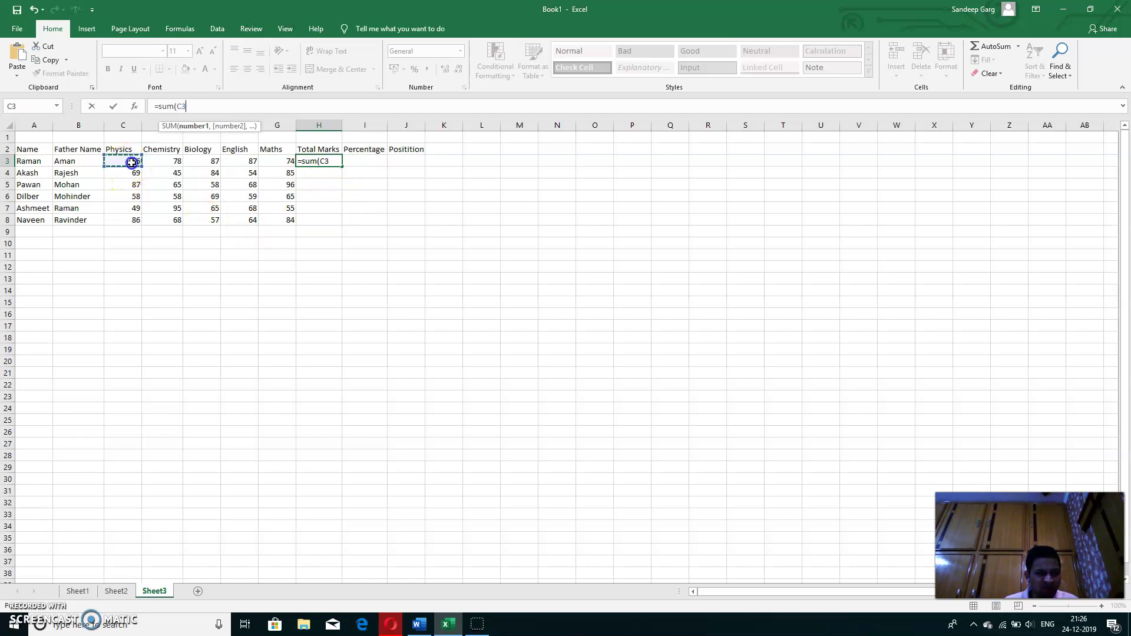
left_click_drag(131, 163, 283, 163)
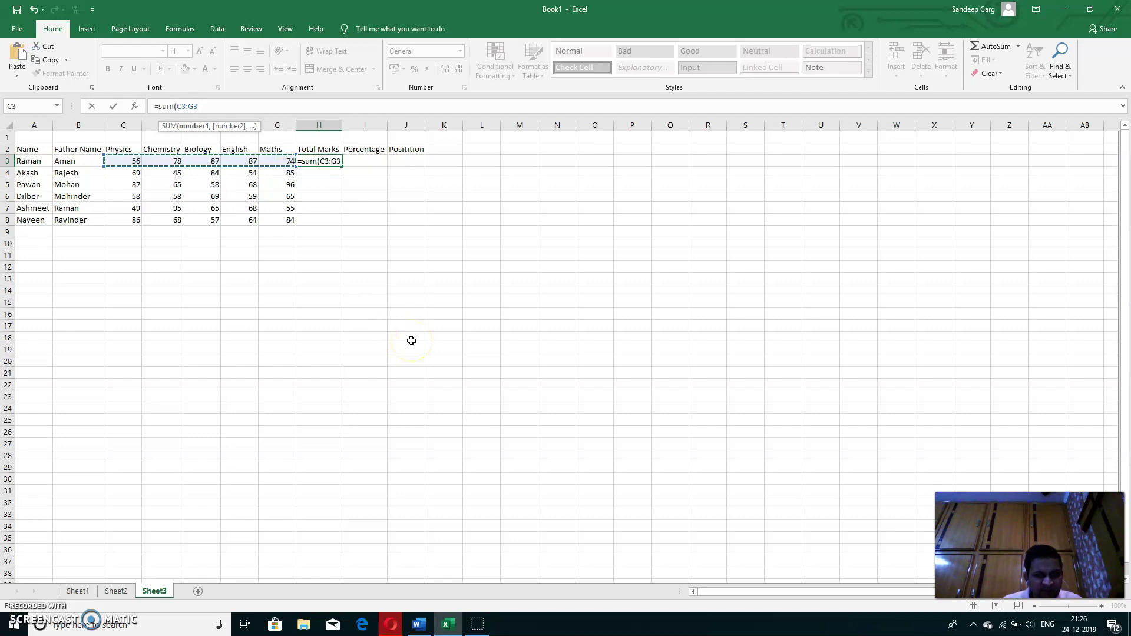
type(")")
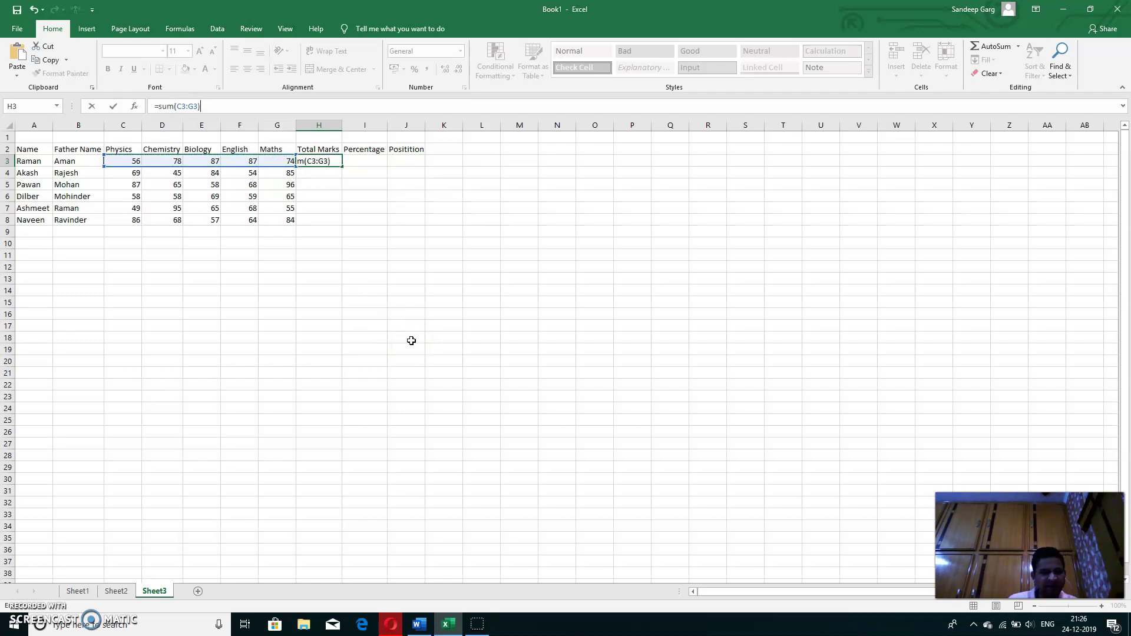
key("Return")
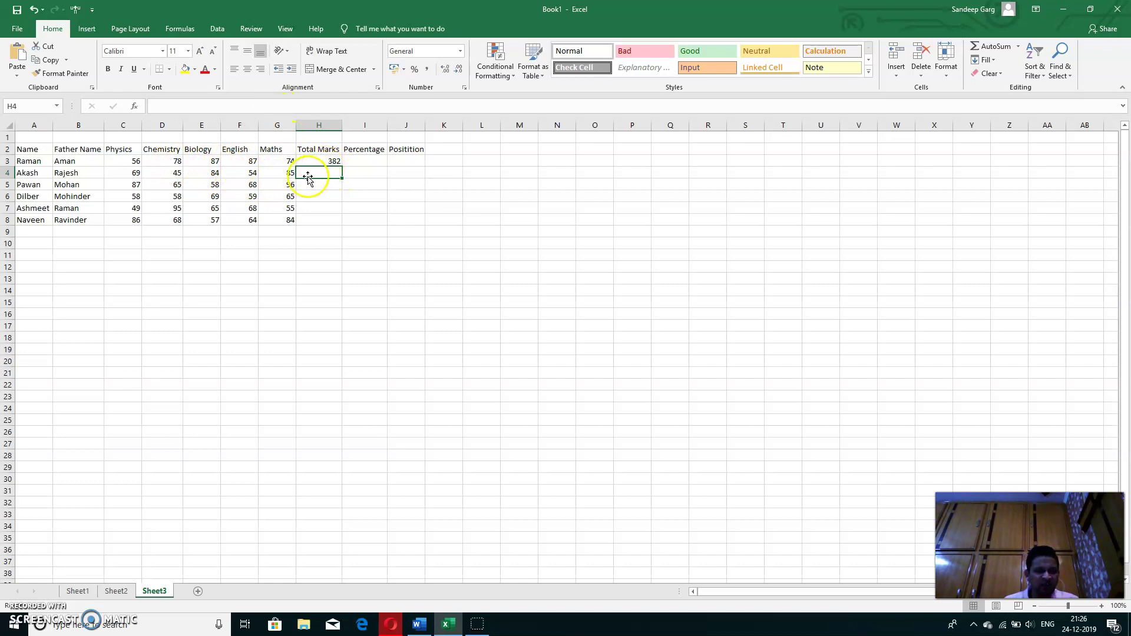
Copy H3's SUM formula down to H8, giving totals 382, 337, 374, 309, 332, 359
left_click(320, 161)
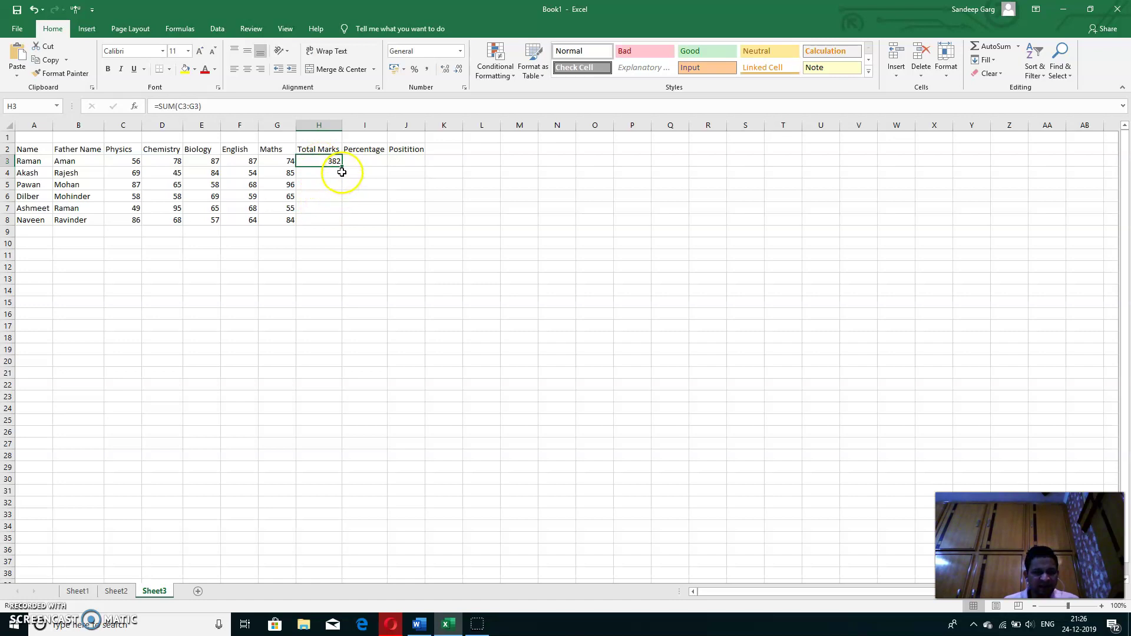
left_click_drag(342, 167, 348, 221)
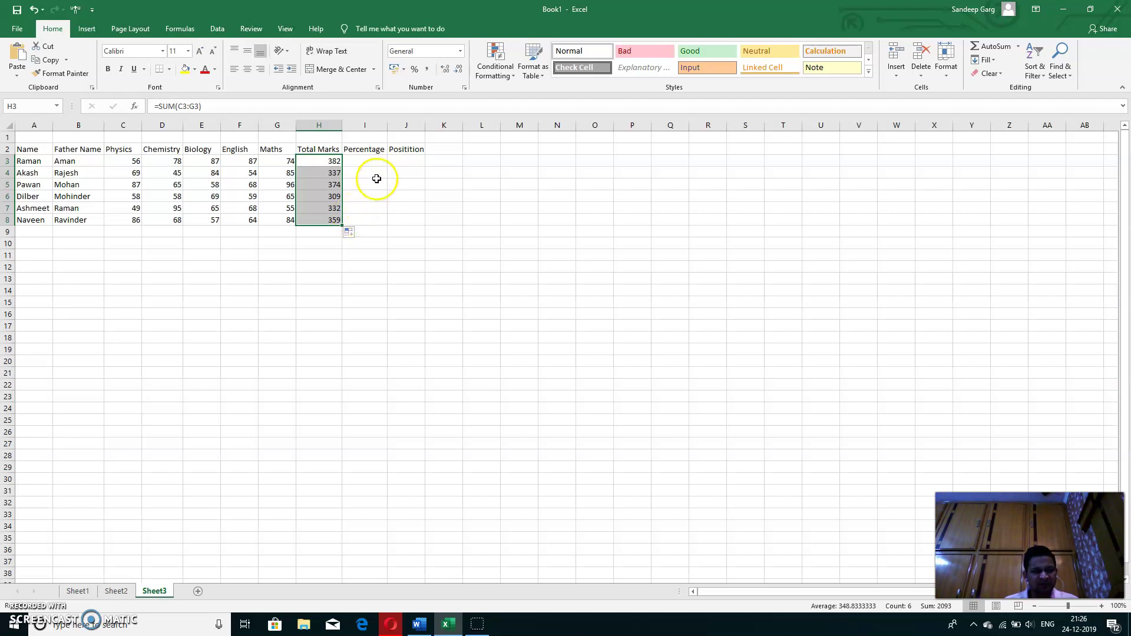
left_click(371, 161)
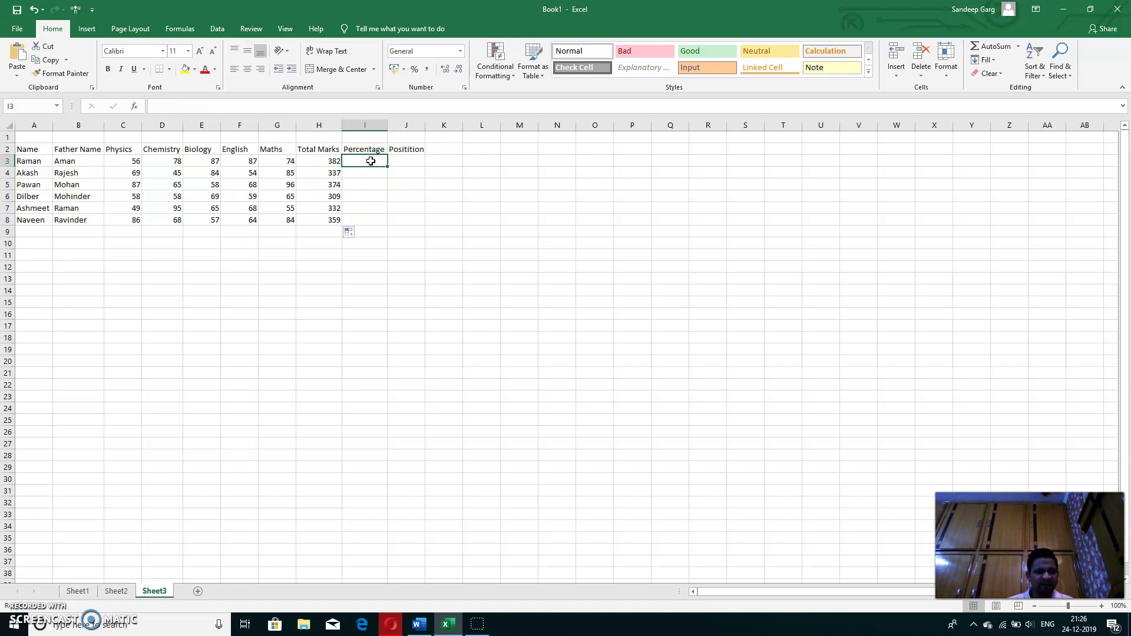
Enter =H3/500*100 in I3 to show the first percentage, 76.4
left_click(330, 162)
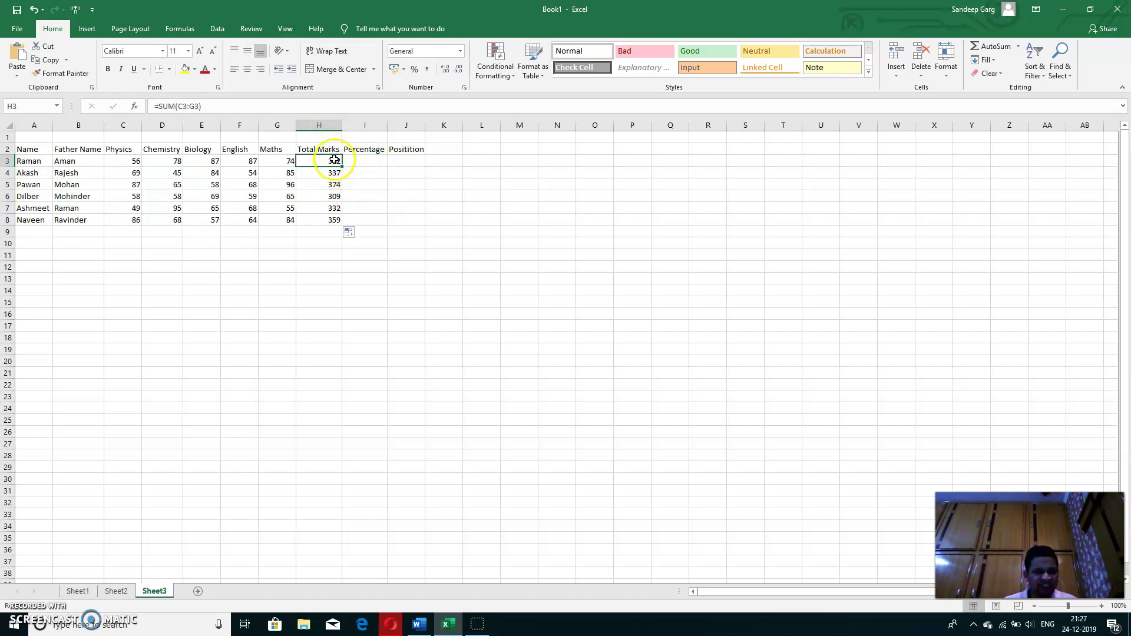
left_click(378, 159)
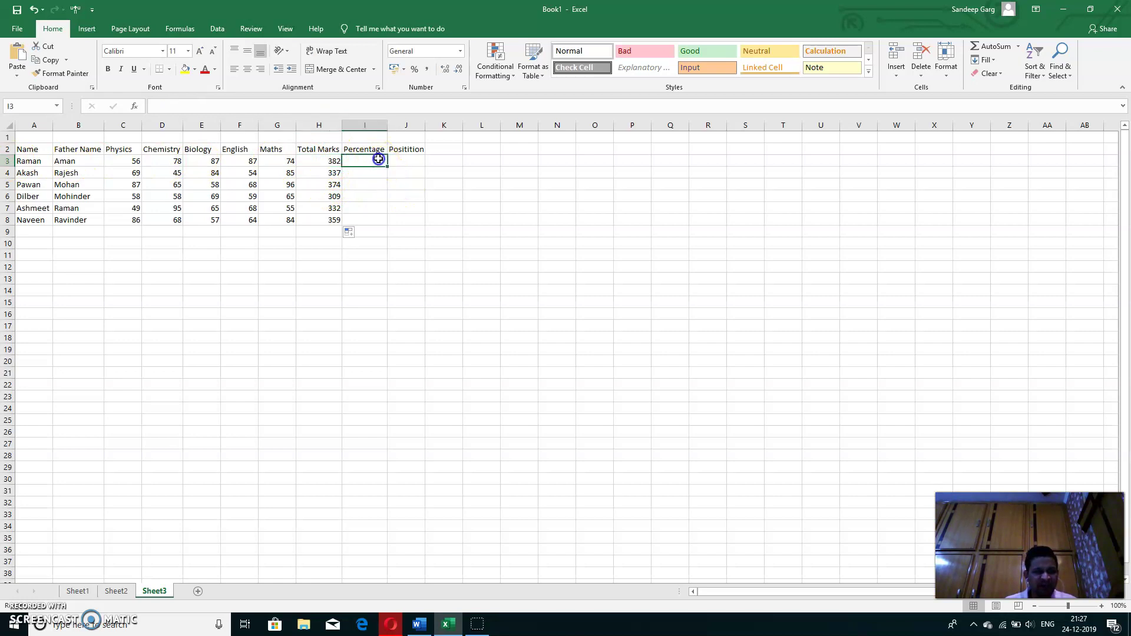
type("=")
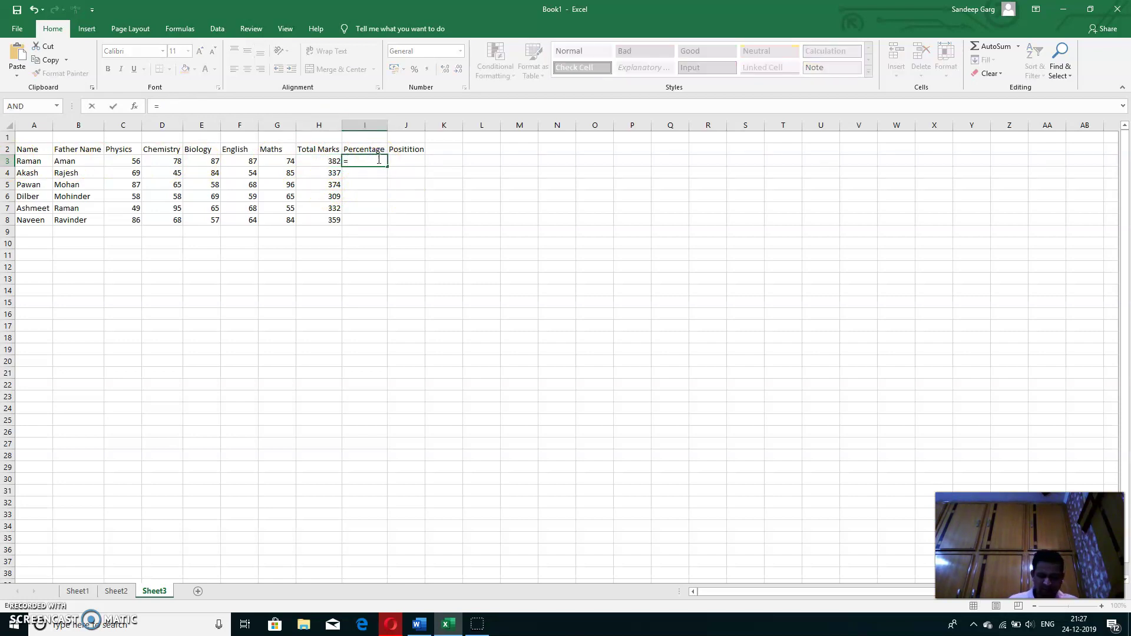
type("h3/500*100")
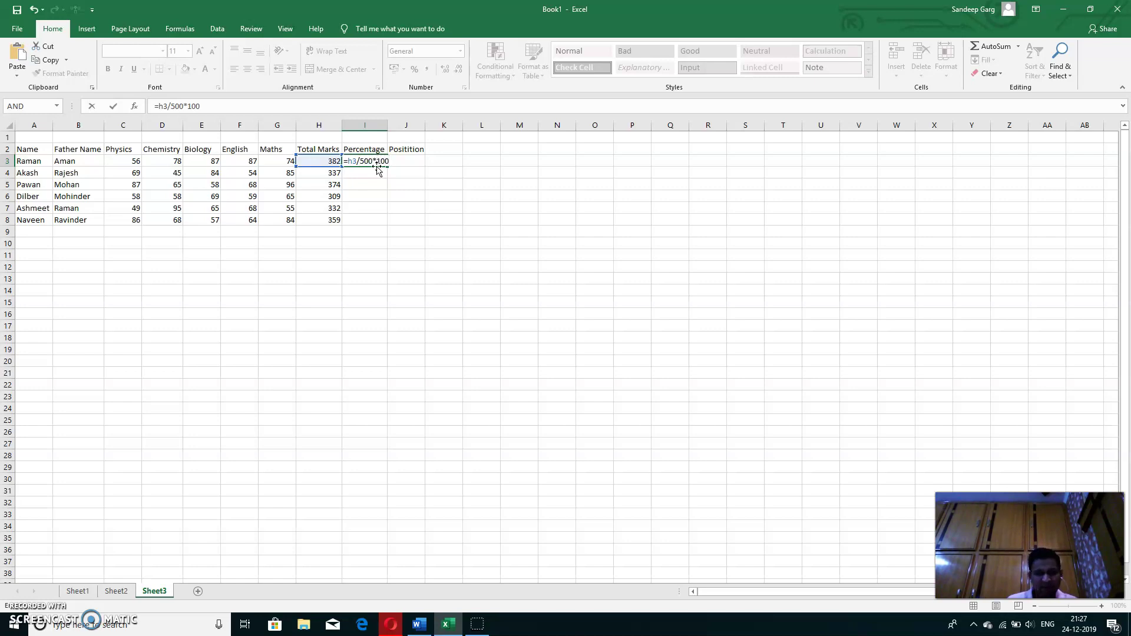
left_click(377, 172)
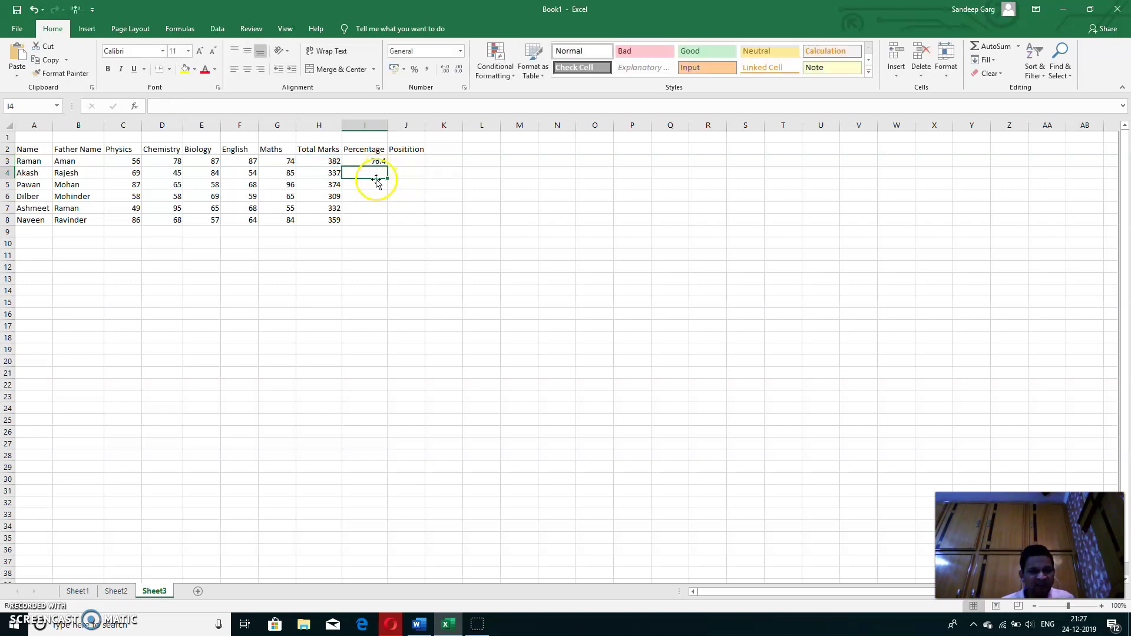
Fill the percentage formula down to I8 (76.4, 67.4, 74.8, 61.8, 66.4, 71.8)
left_click(366, 161)
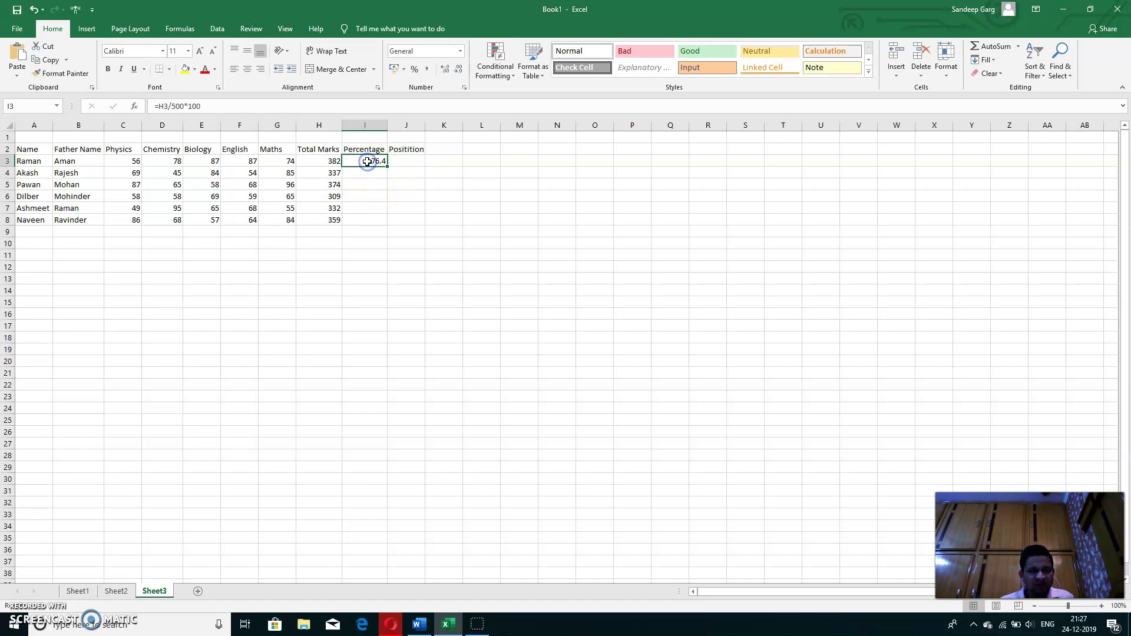
left_click_drag(387, 165, 396, 225)
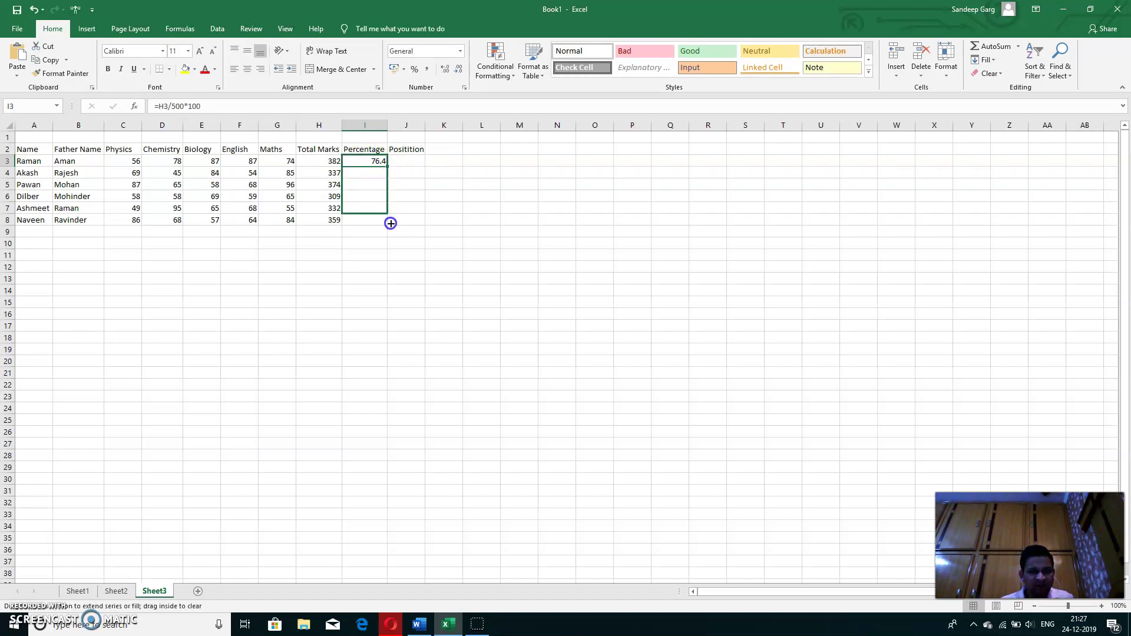
left_click(405, 161)
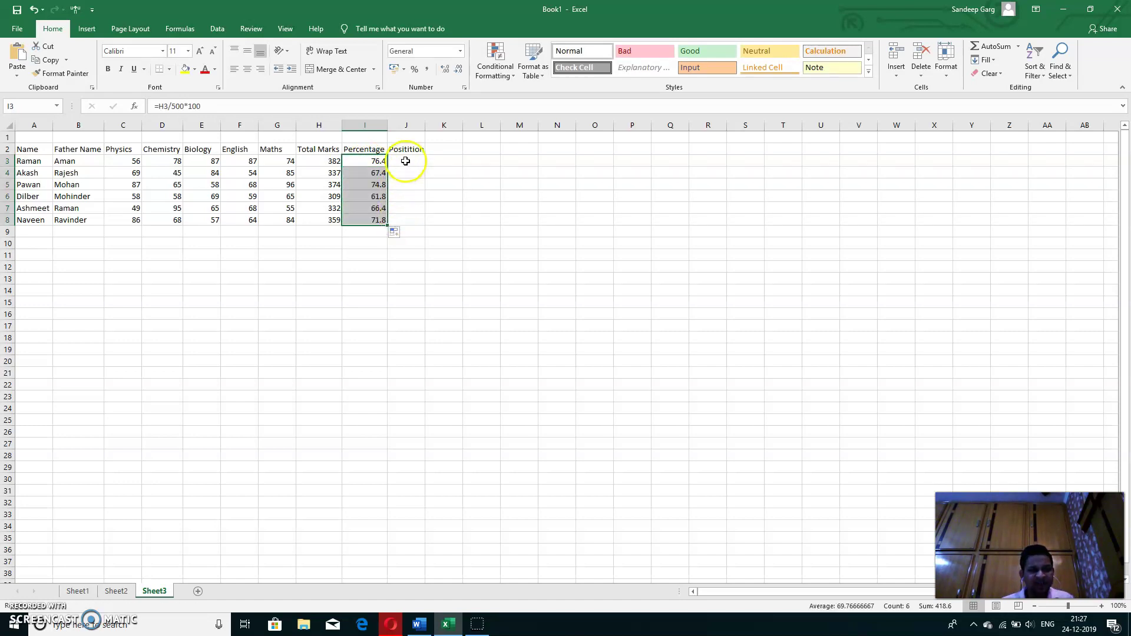
left_click(405, 160)
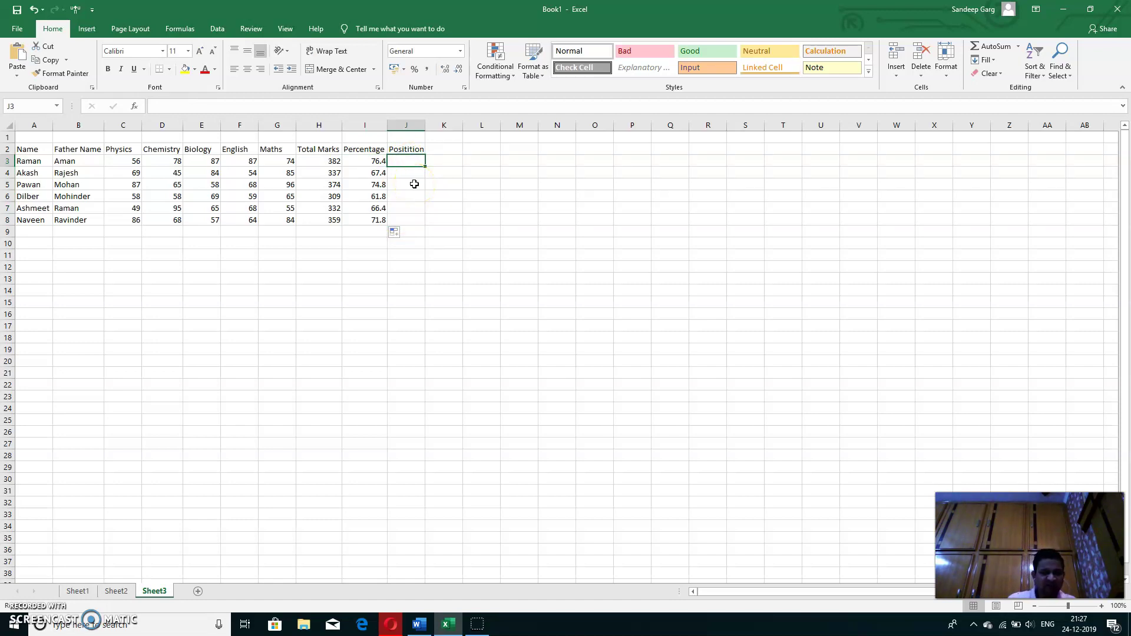
Enter =IF(I3<70,"Second","First") in J3 to set the first student's position
type("=")
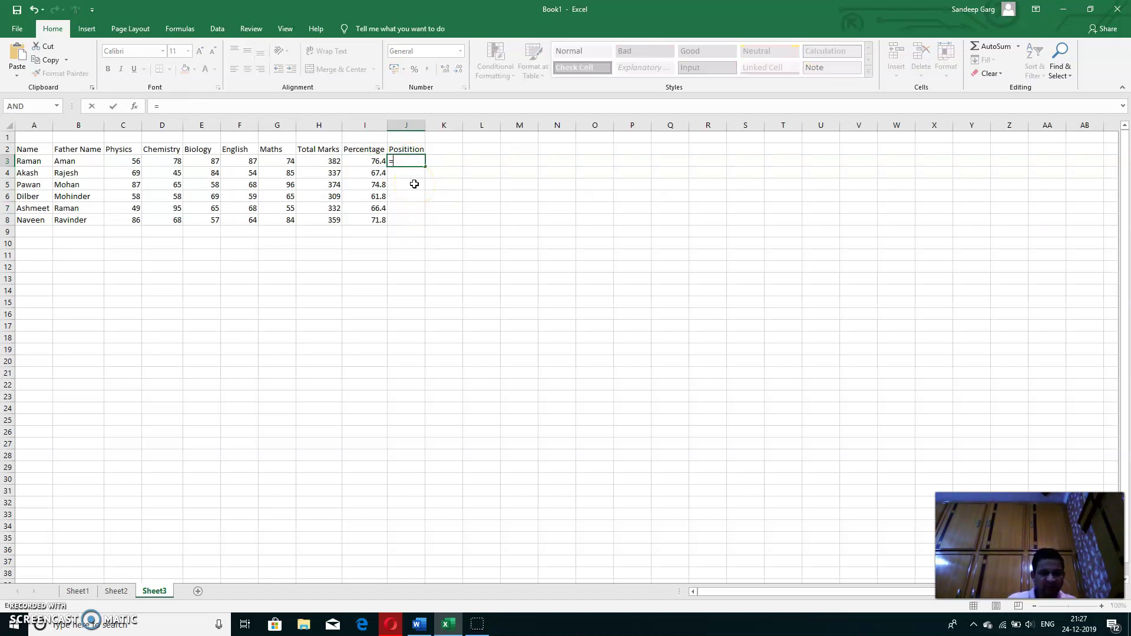
type("if(")
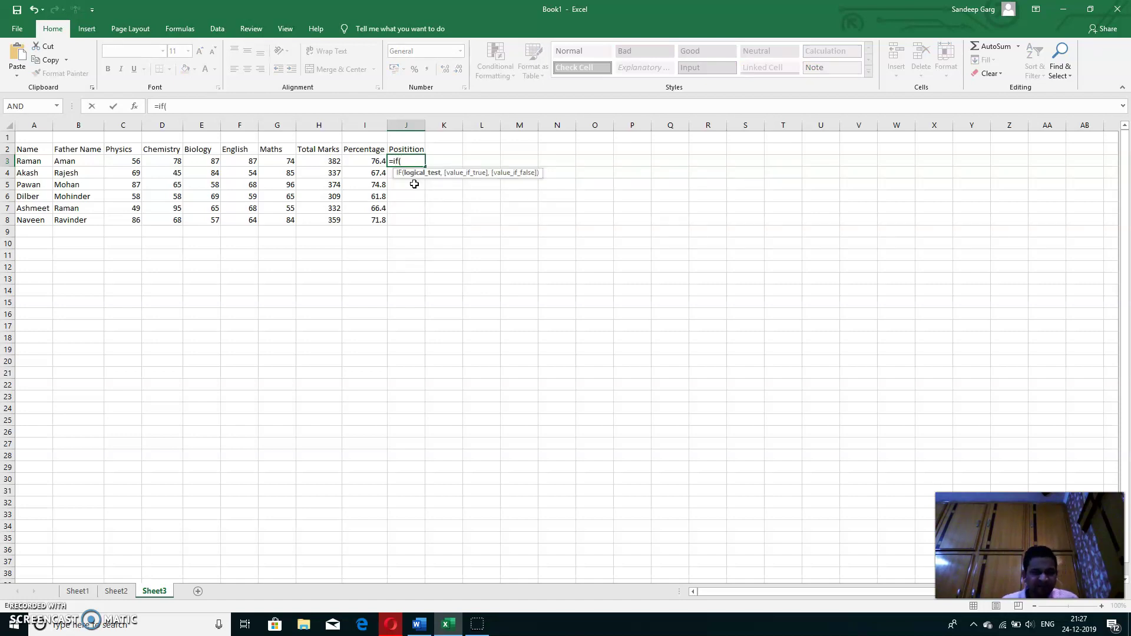
left_click(364, 163)
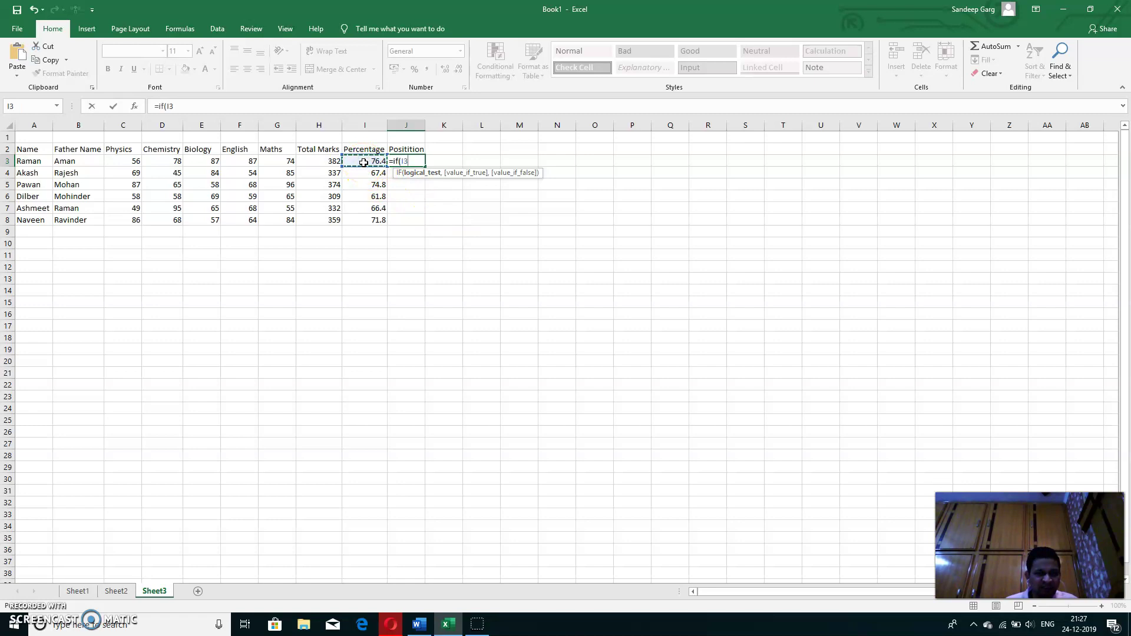
left_click(421, 163)
type(":")
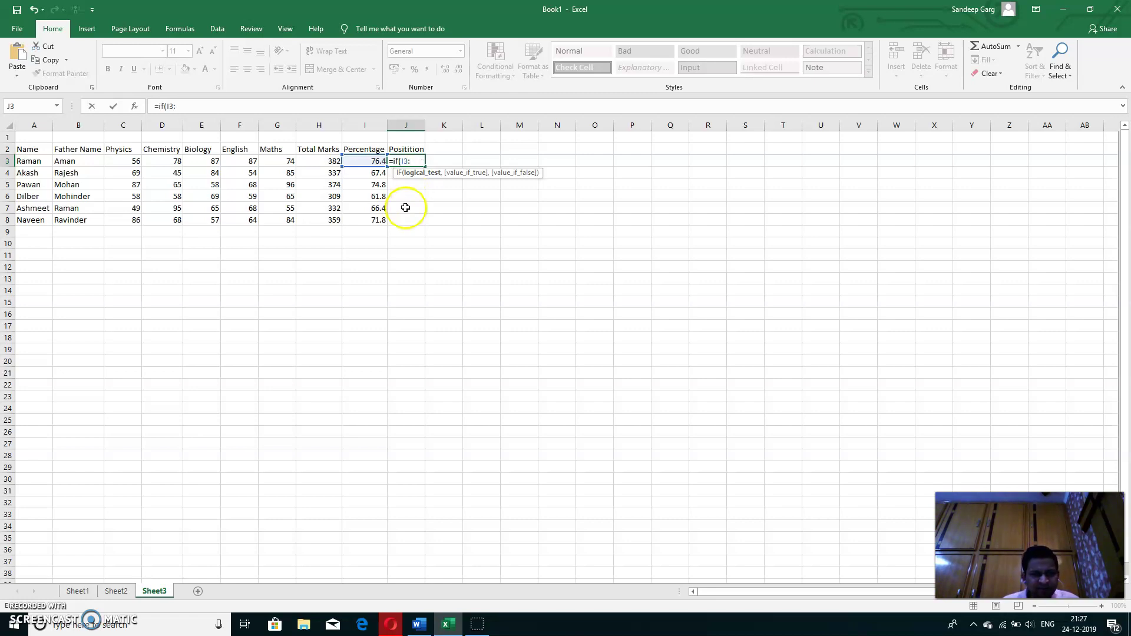
left_click(385, 221)
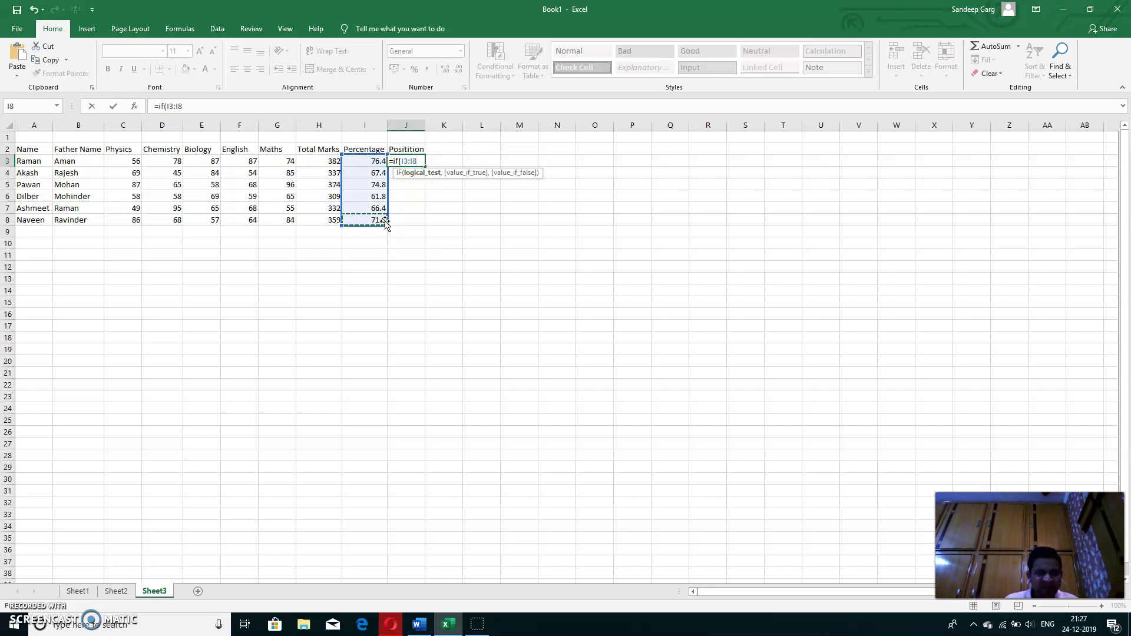
type(",")
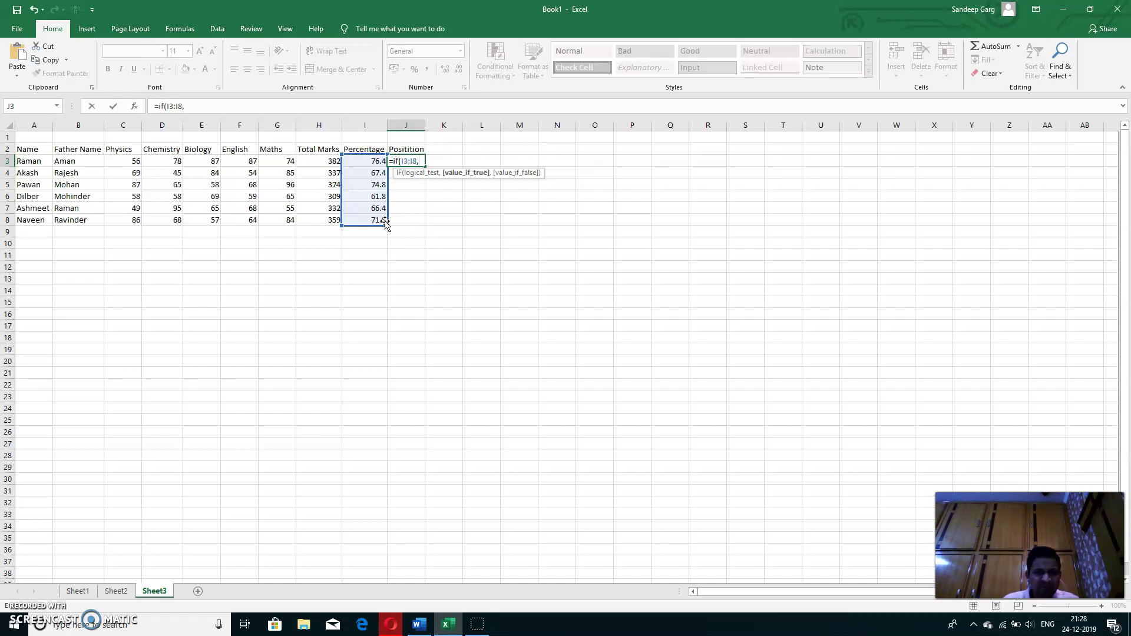
key("BackSpace")
key("BackSpace")
key("BackSpace")
key("BackSpace")
key("BackSpace")
key("BackSpace")
type("(")
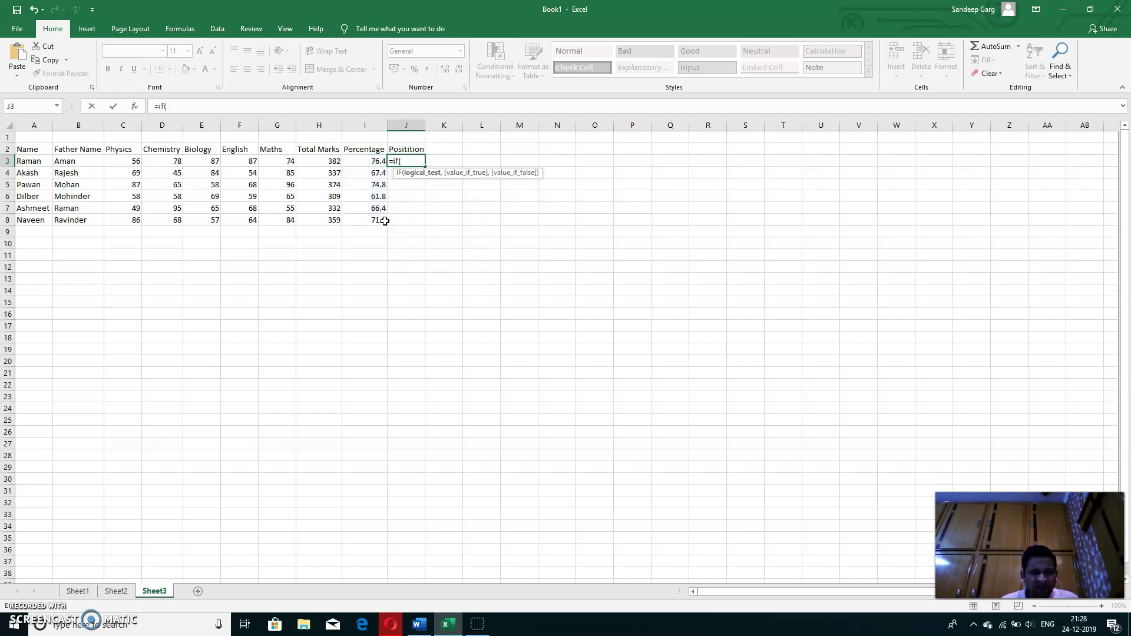
left_click(368, 161)
left_click(423, 162)
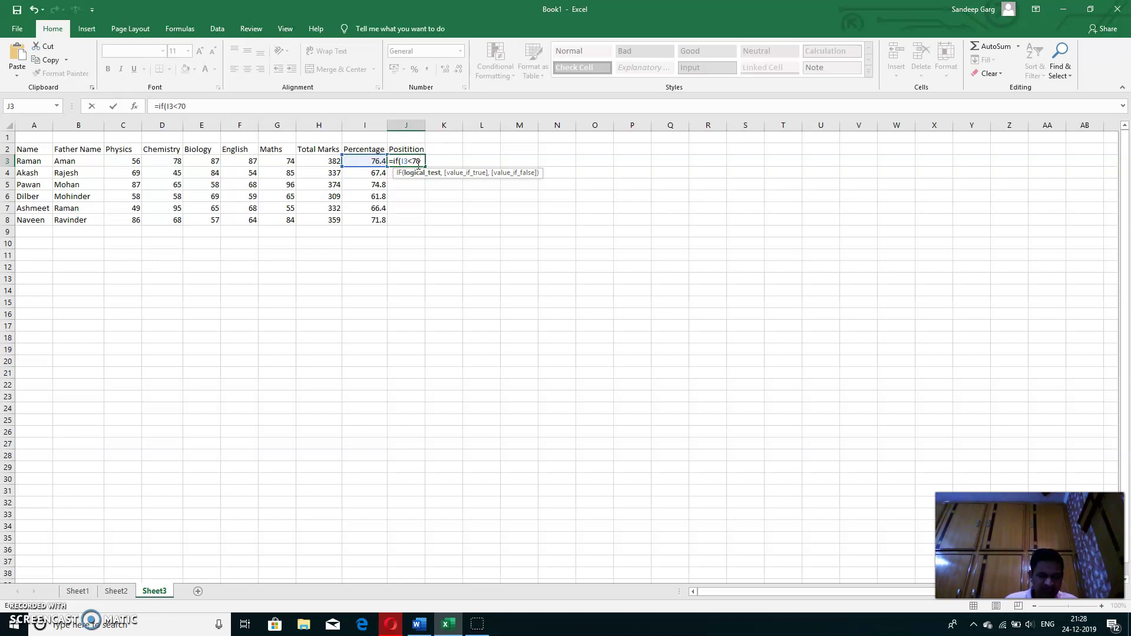
type(",\"Second")
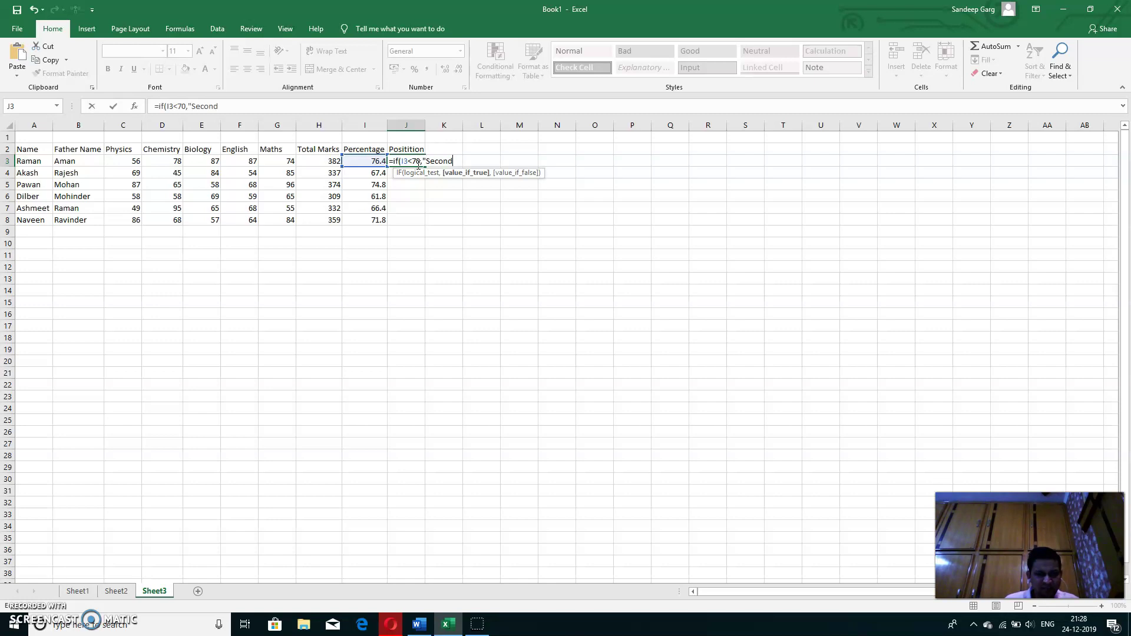
type(",\"First\"")
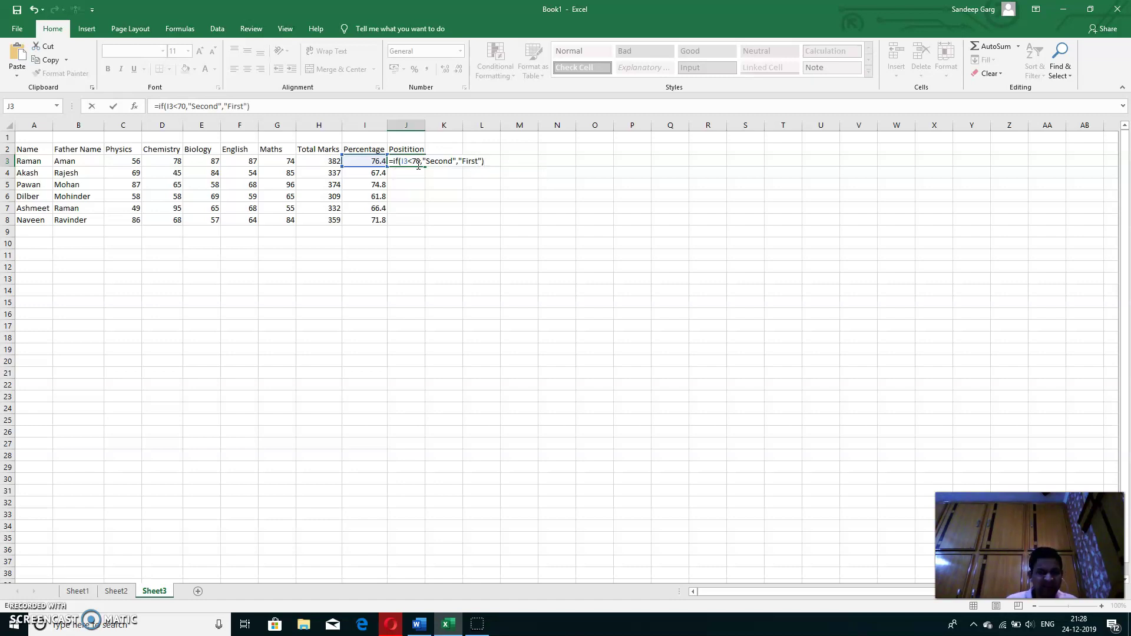
key("Return")
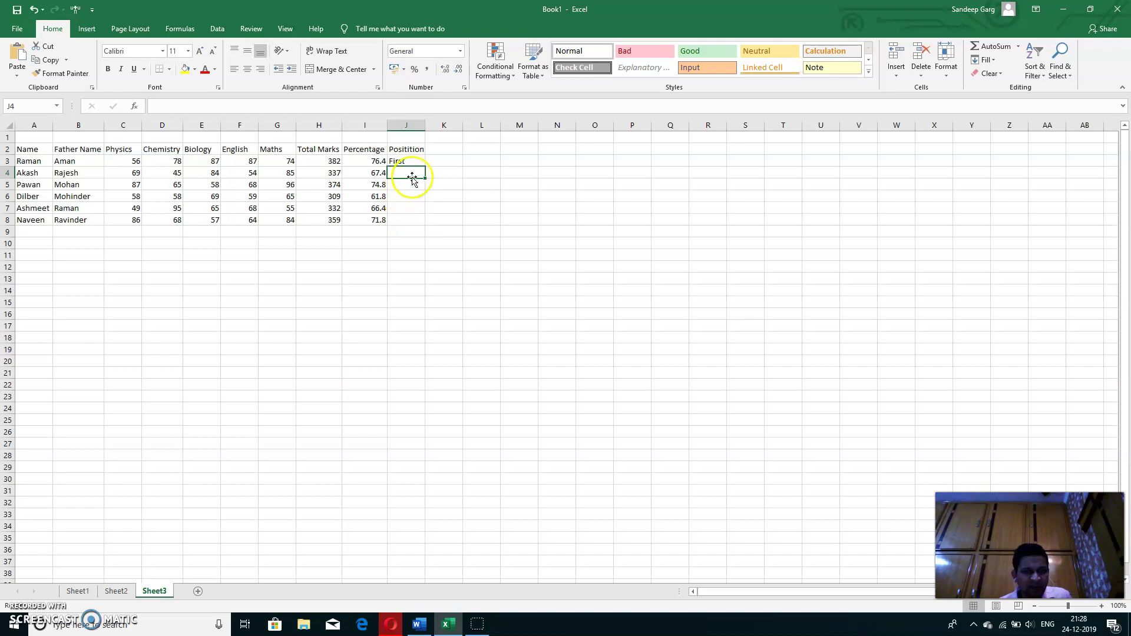
Fill J3's IF formula down to J8 and widen column J slightly
left_click(421, 162)
left_click_drag(425, 166, 429, 221)
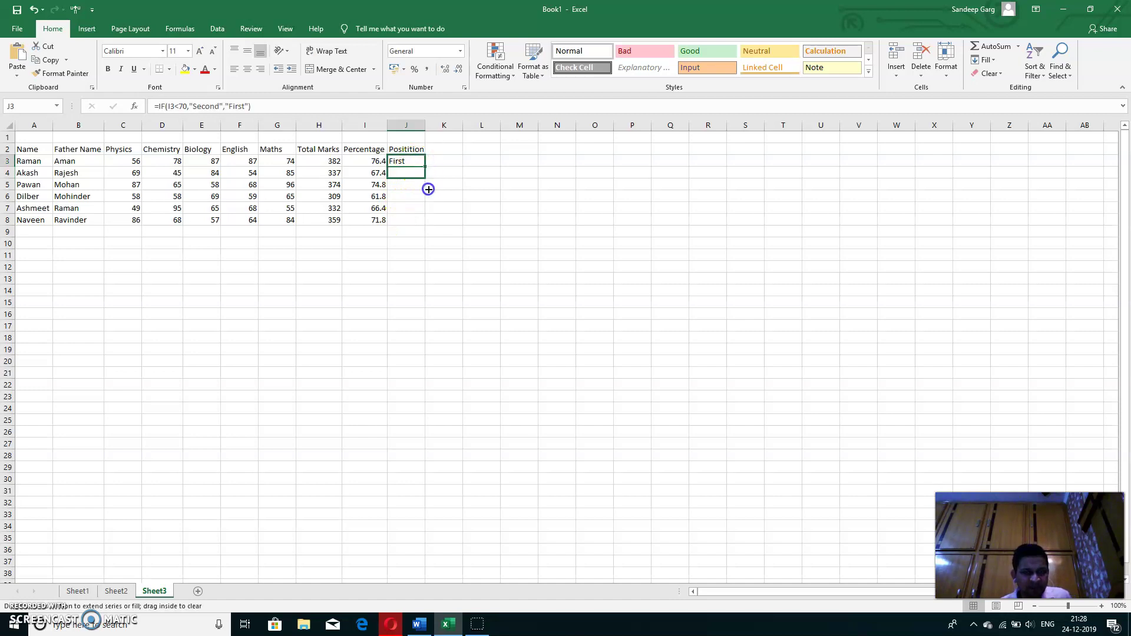
left_click(508, 218)
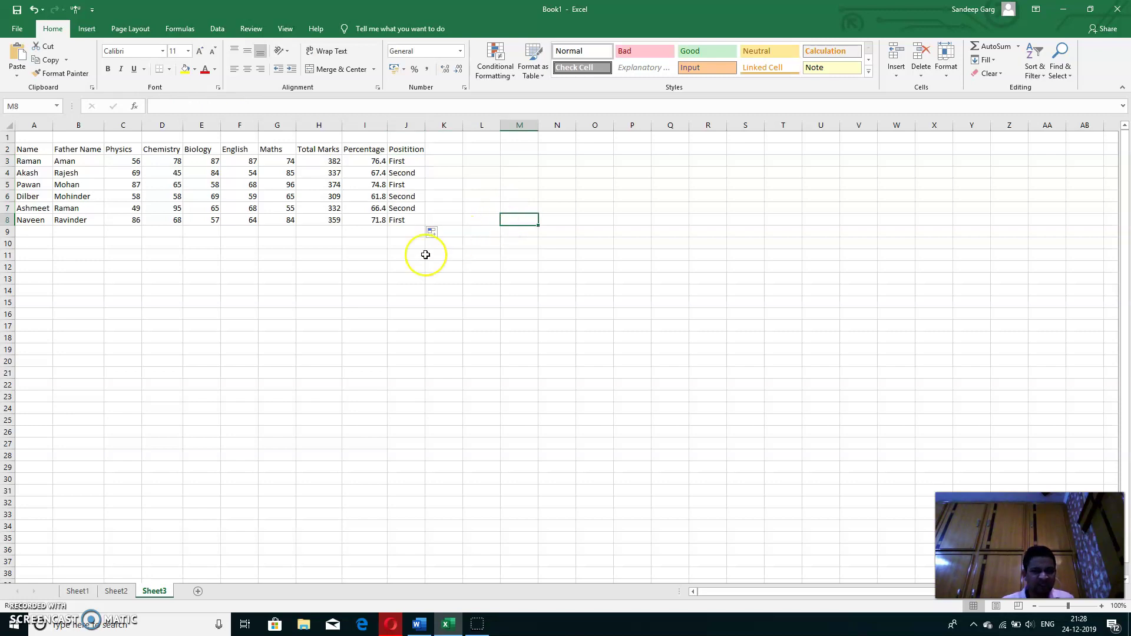
left_click_drag(424, 126, 426, 126)
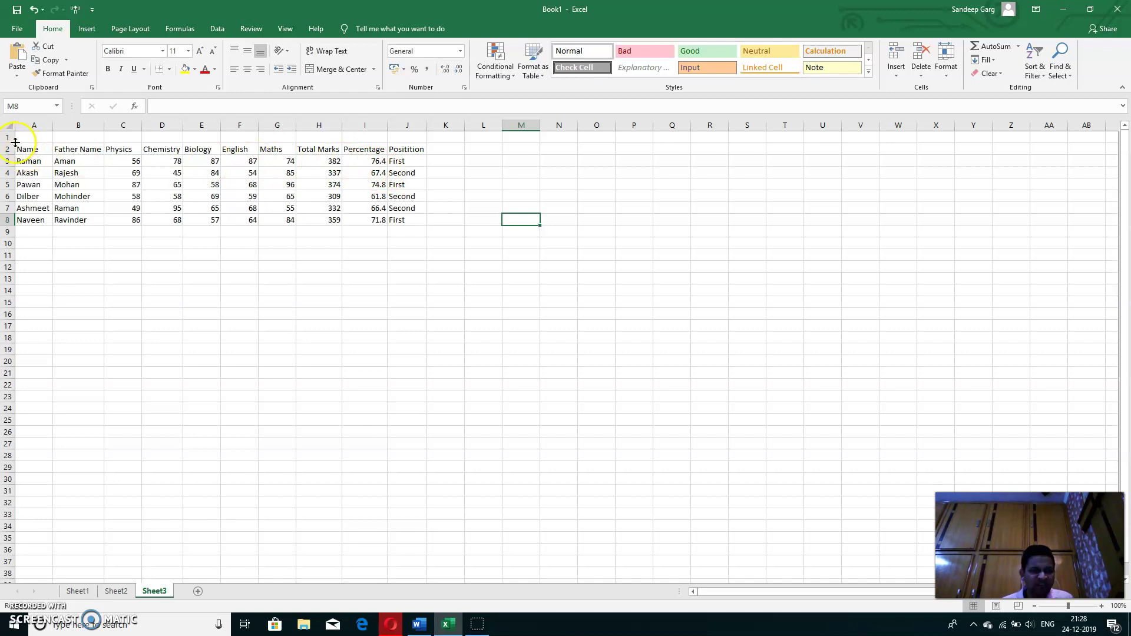
Insert blank rows above the table so its headings start in row 4
right_click(9, 137)
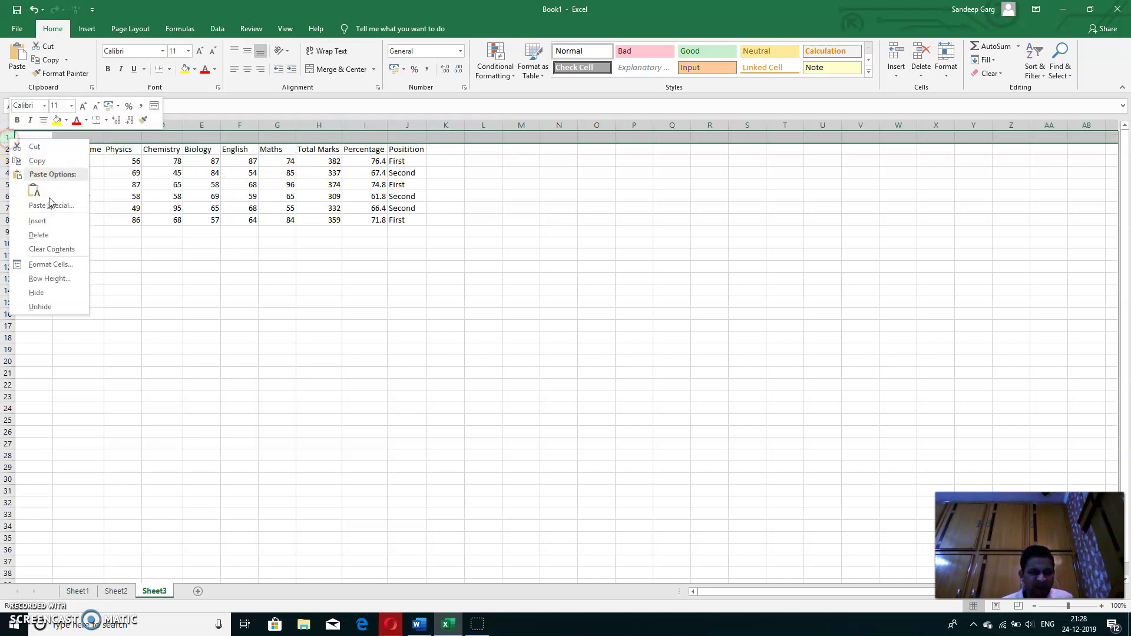
right_click(13, 137)
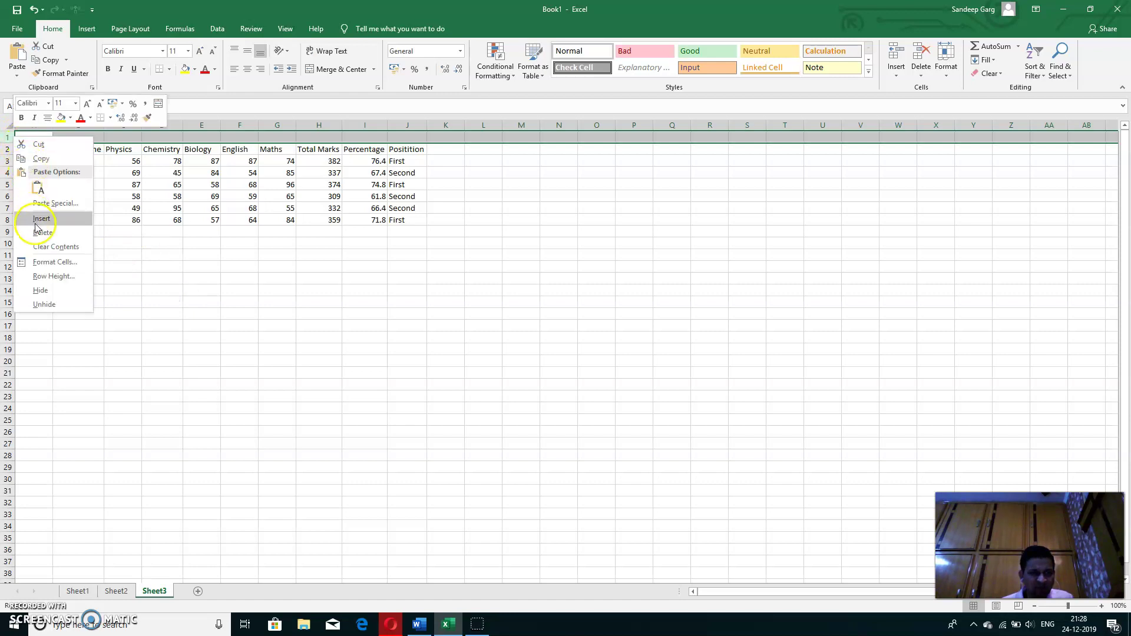
key("Escape")
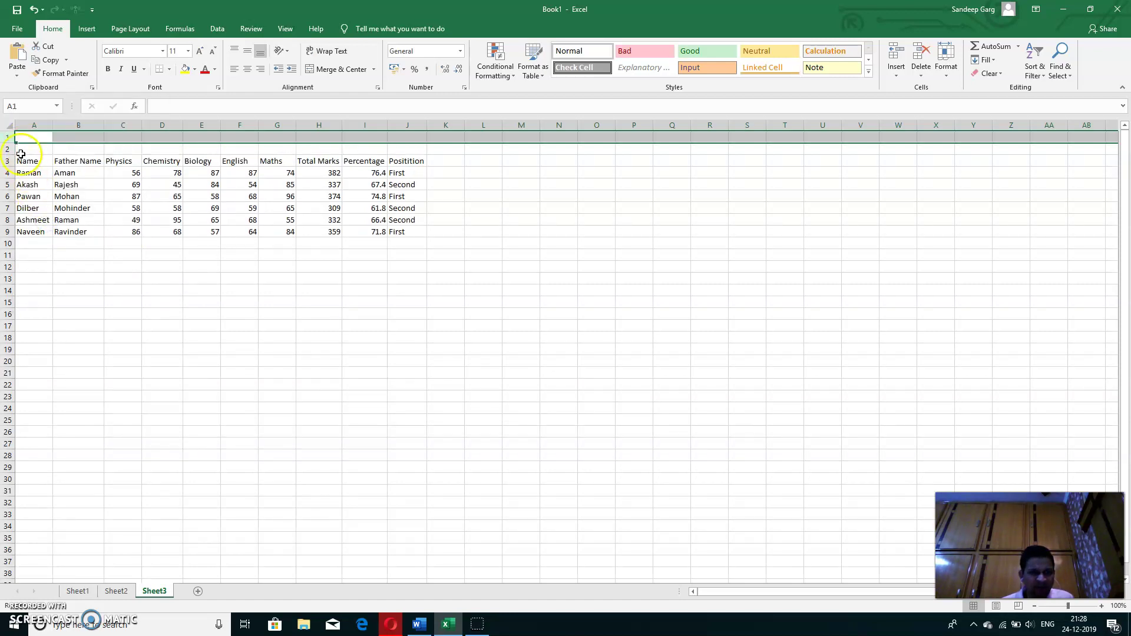
right_click(9, 139)
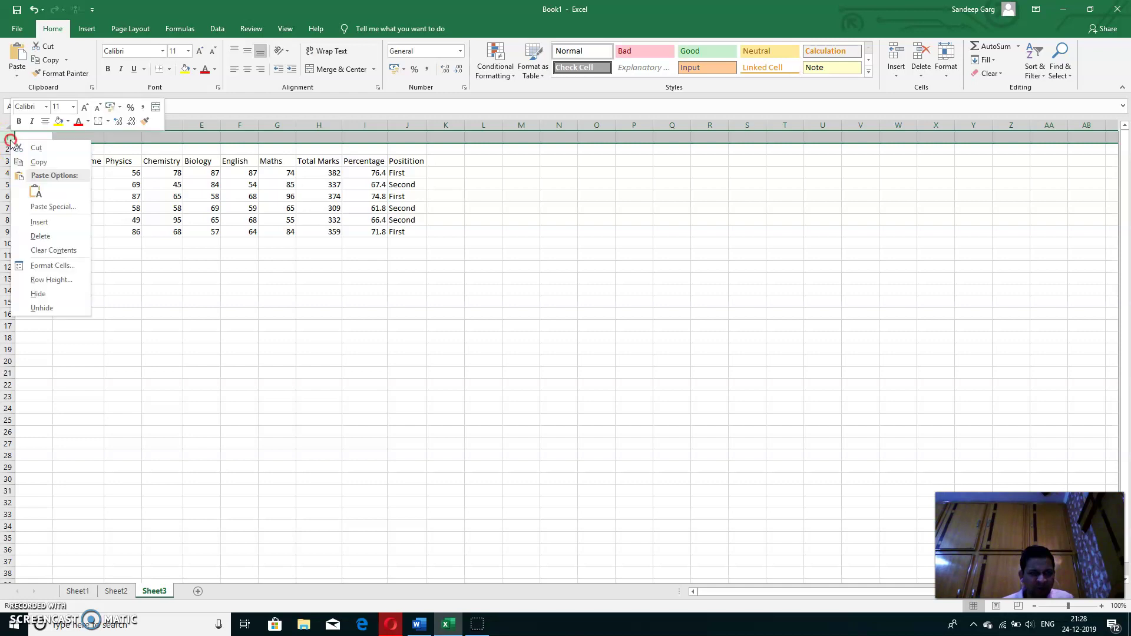
left_click(39, 226)
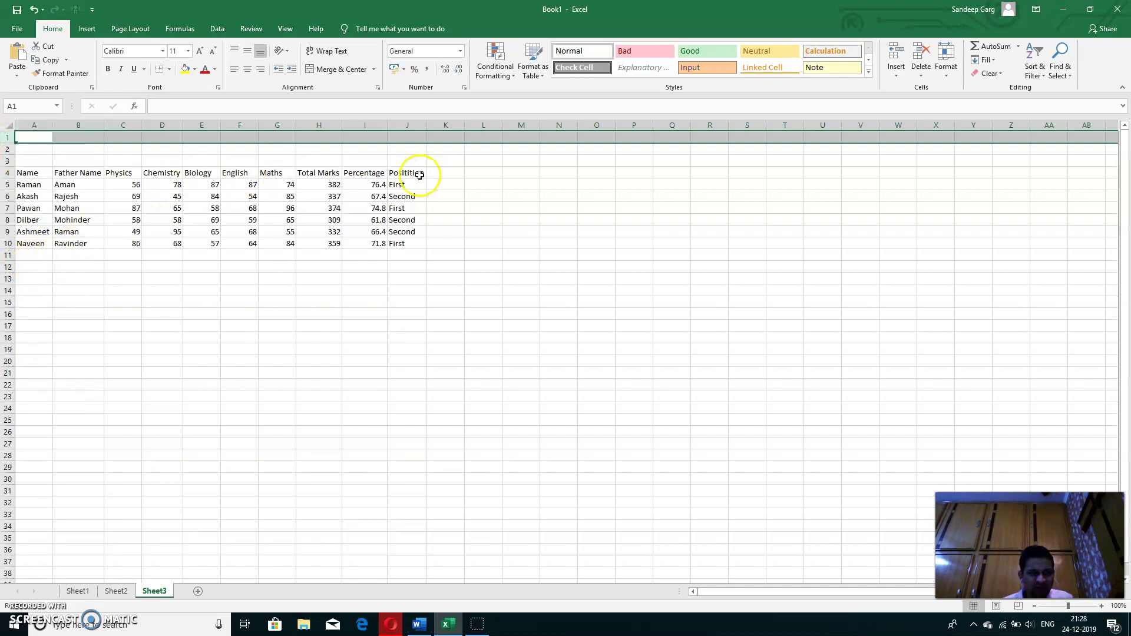
Insert a blank column at G, then delete it again
right_click(286, 125)
left_click(316, 208)
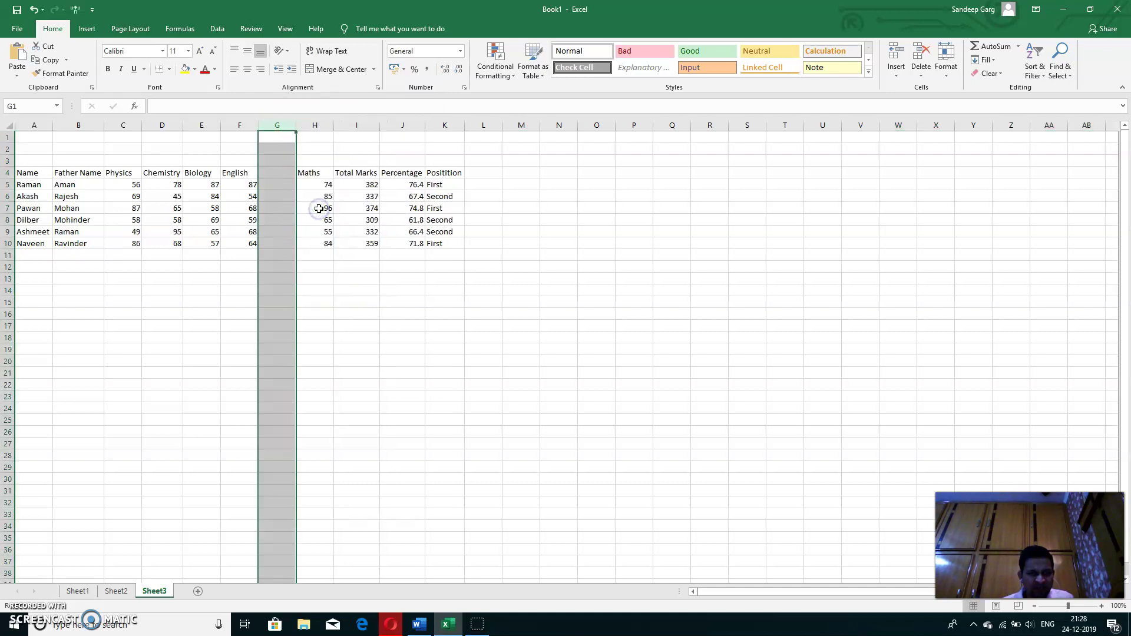
right_click(285, 125)
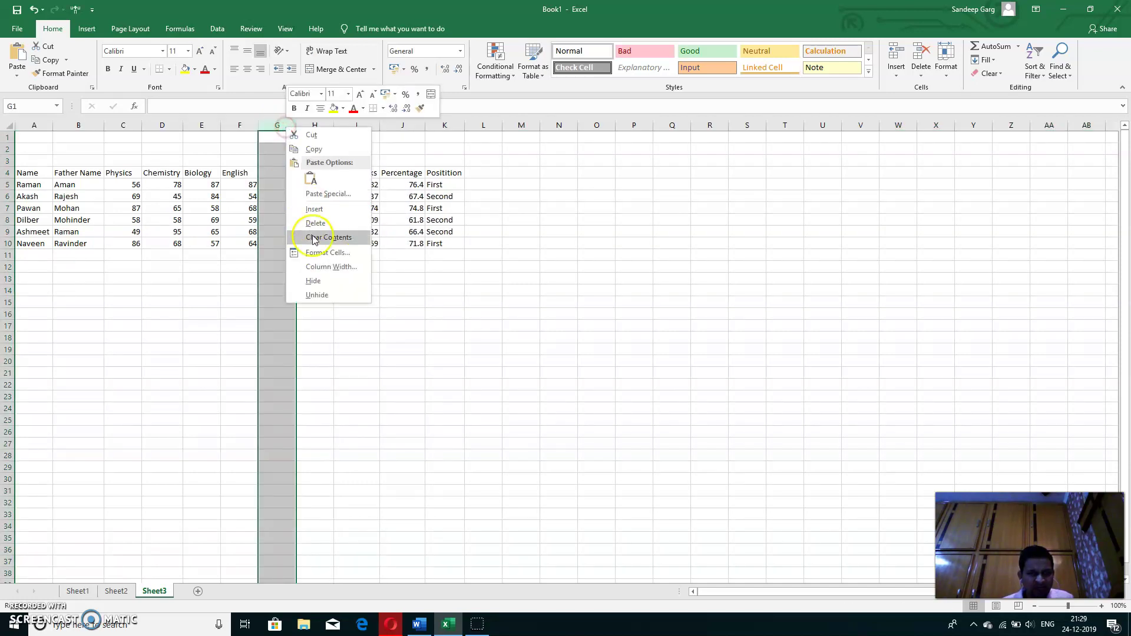
left_click(314, 226)
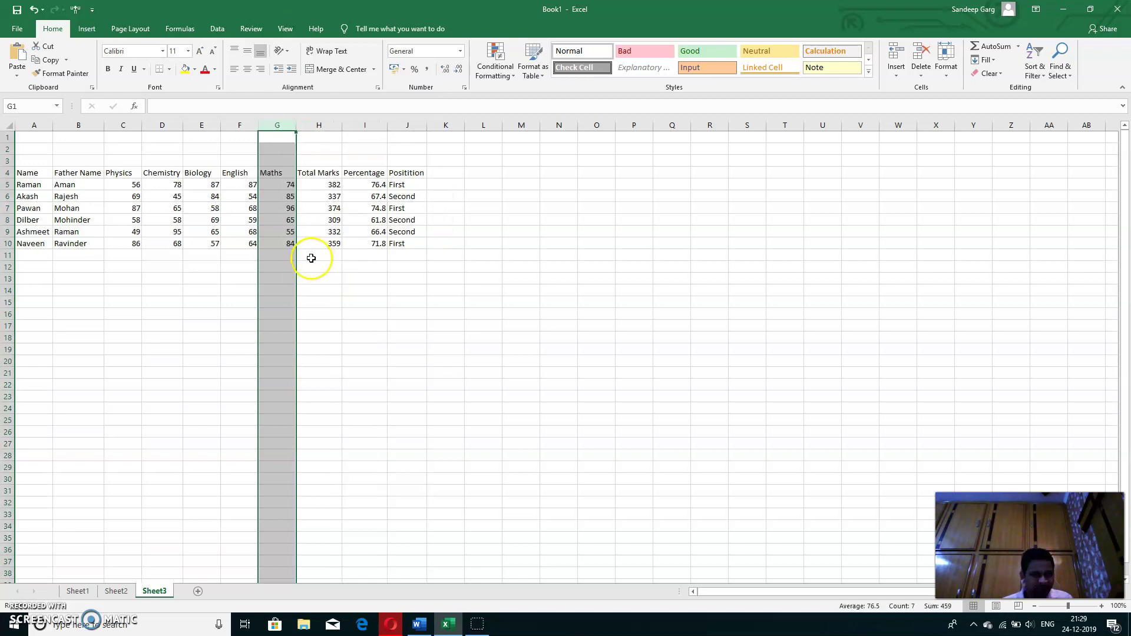
left_click(93, 290)
Merge and centre A1:J1 with the title MONTFORT WORLD SCHOOL
left_click_drag(30, 138, 405, 138)
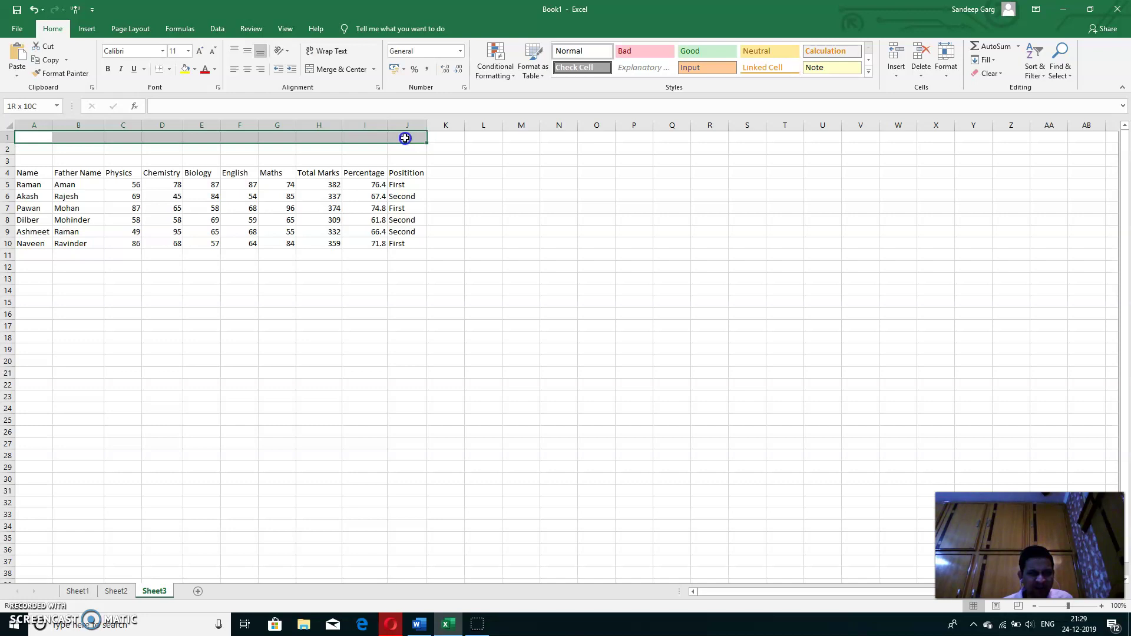
left_click(341, 69)
type("MONTFORT")
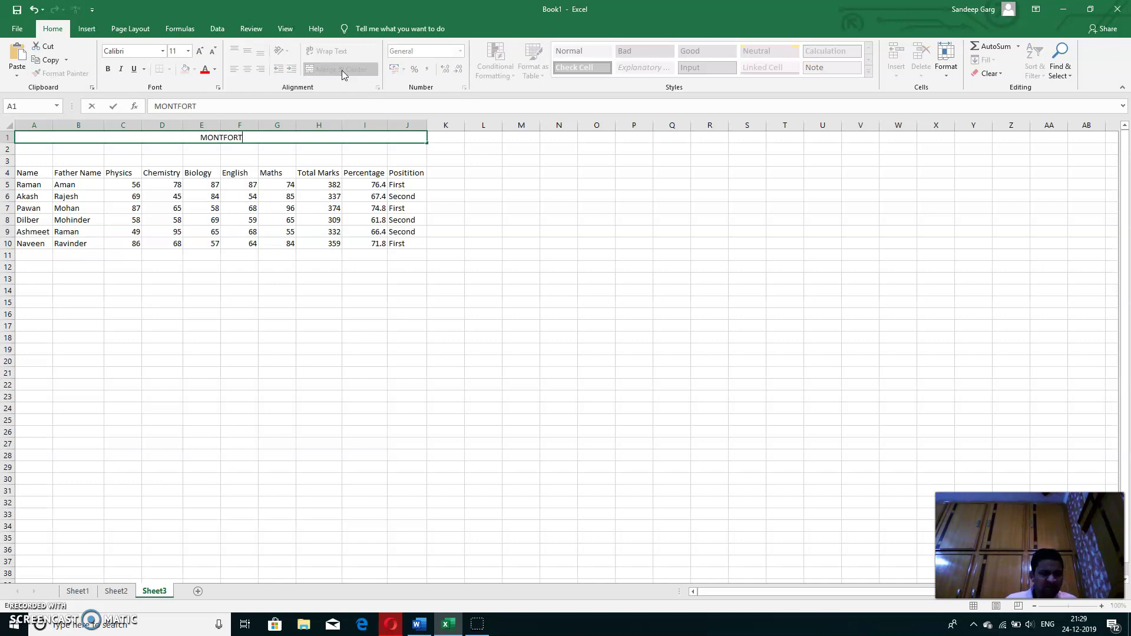
type(" WORLD SCHOOL")
Merge and centre A2:J2 with the subtitle RESULT ANALYIS
left_click_drag(33, 149, 404, 148)
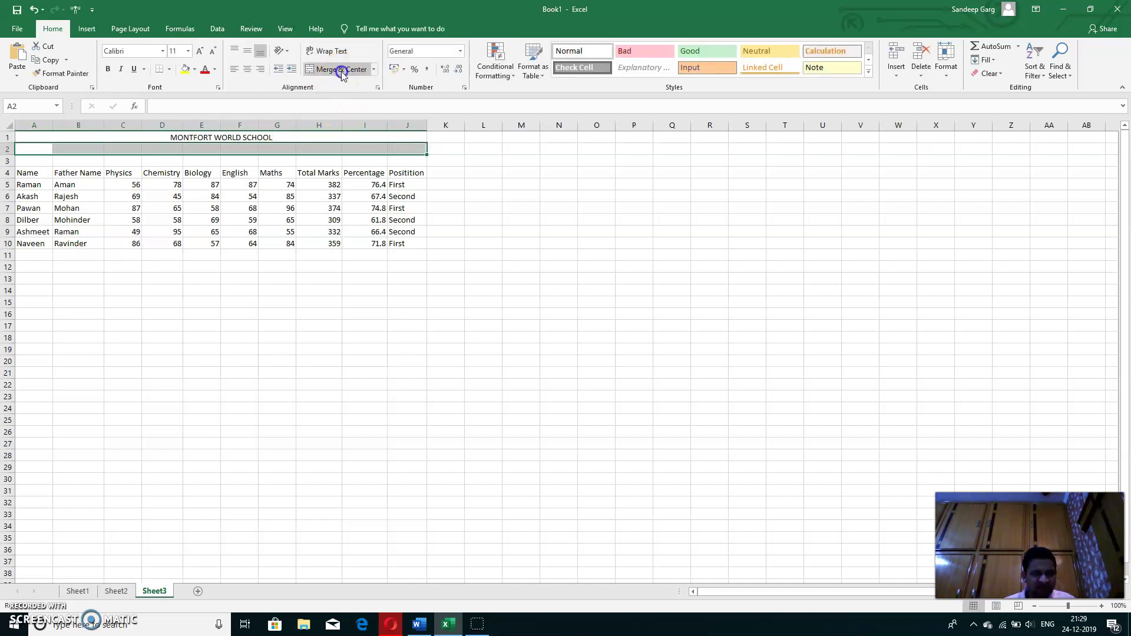
left_click(341, 69)
type("RESULT ANA")
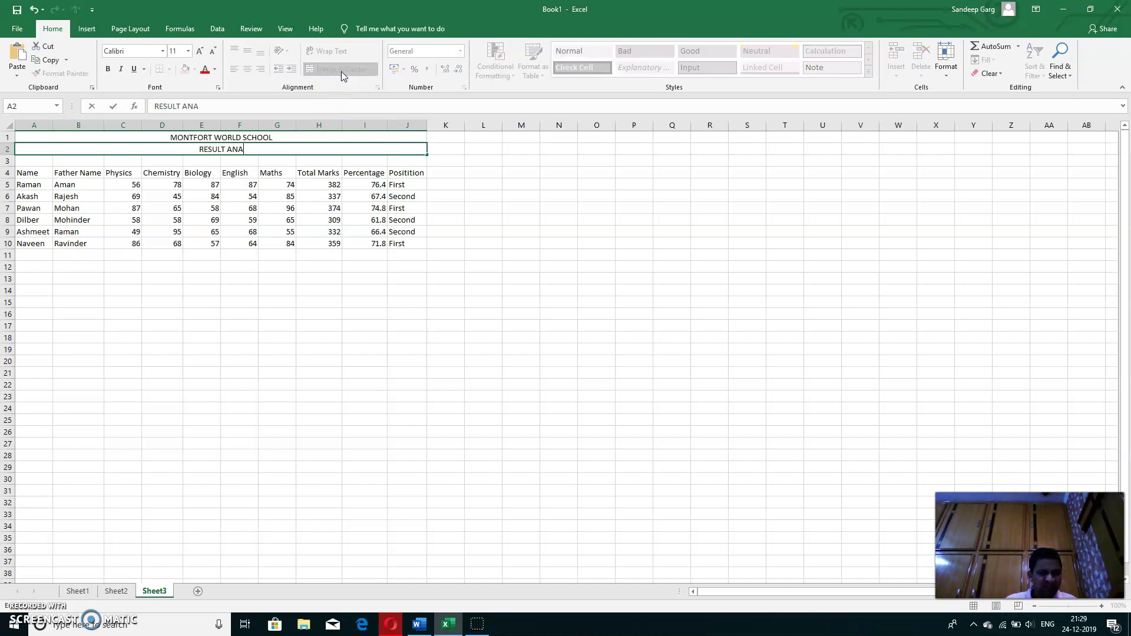
type("LYIS")
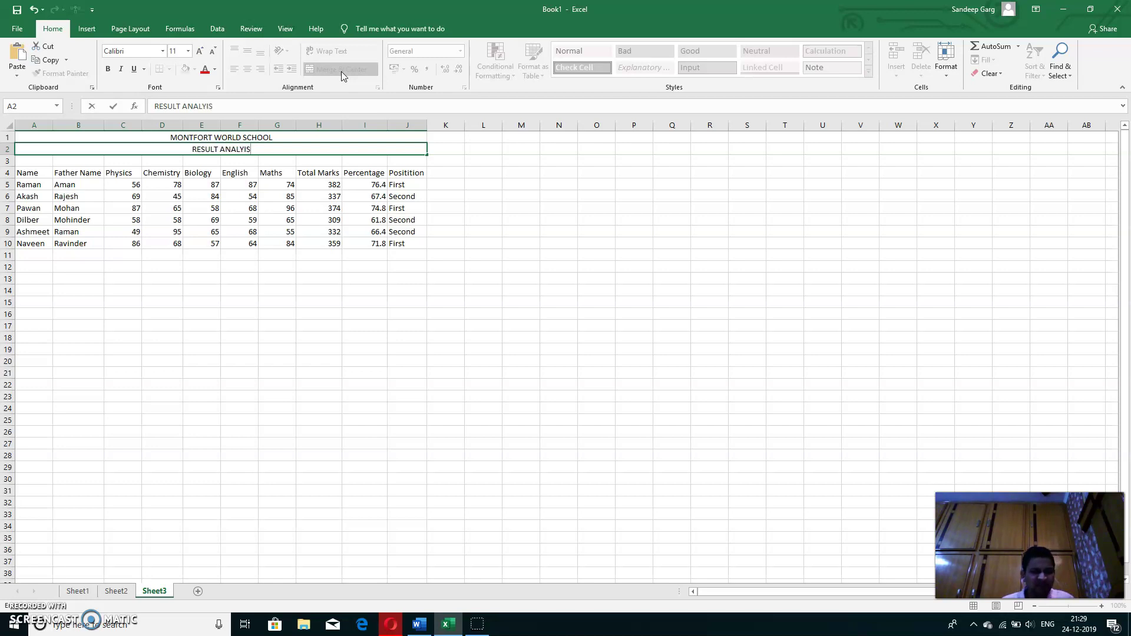
left_click(279, 442)
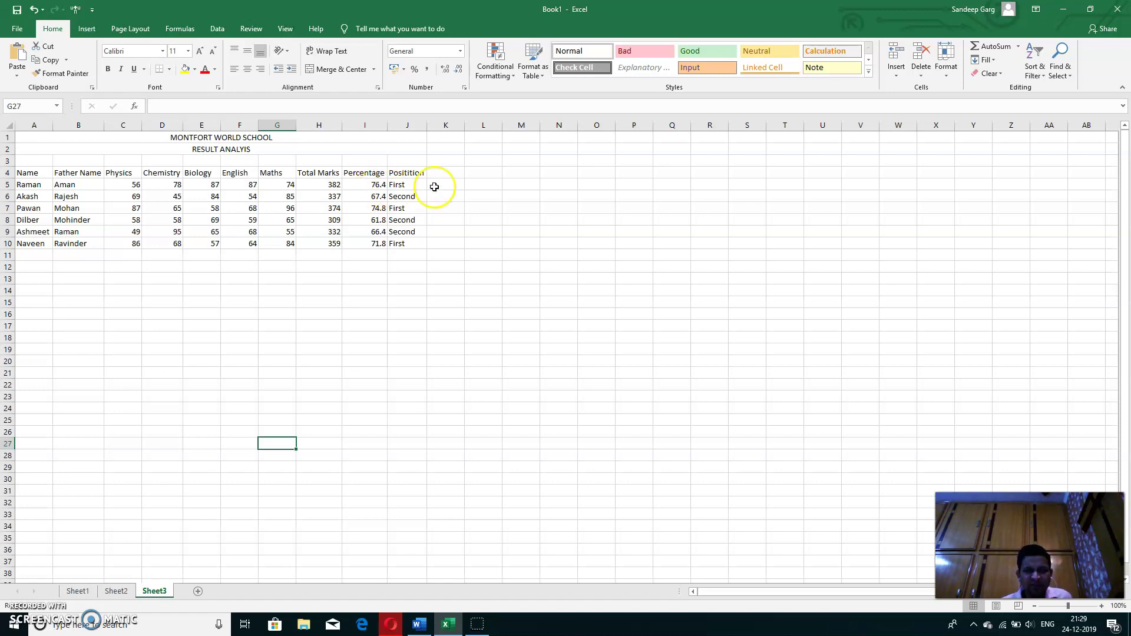
left_click(512, 77)
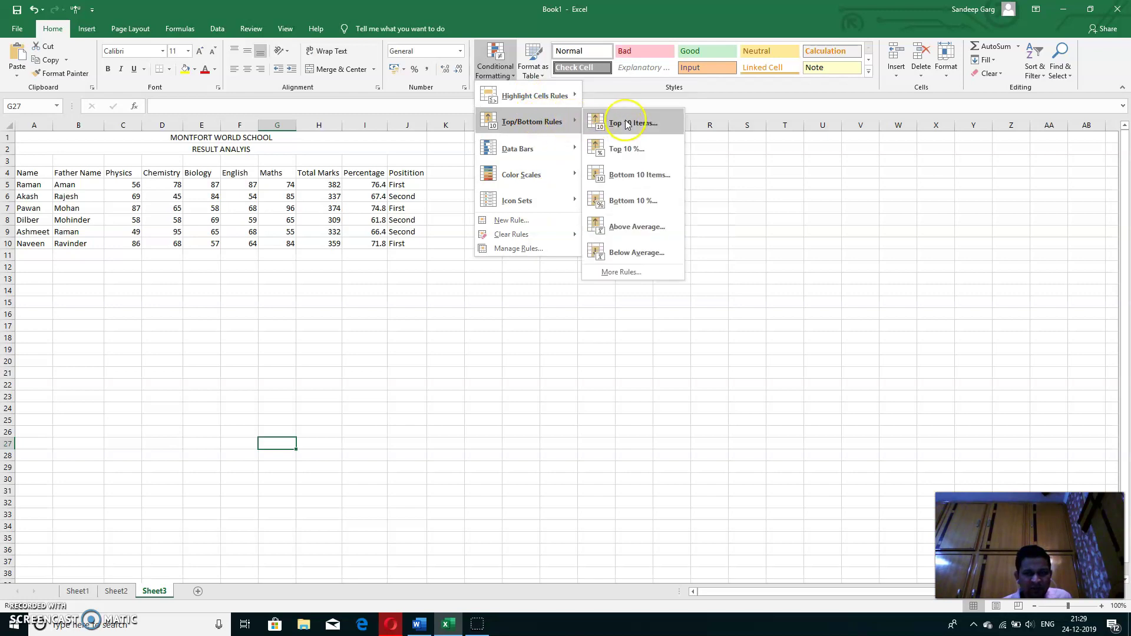
mouse_move(531, 122)
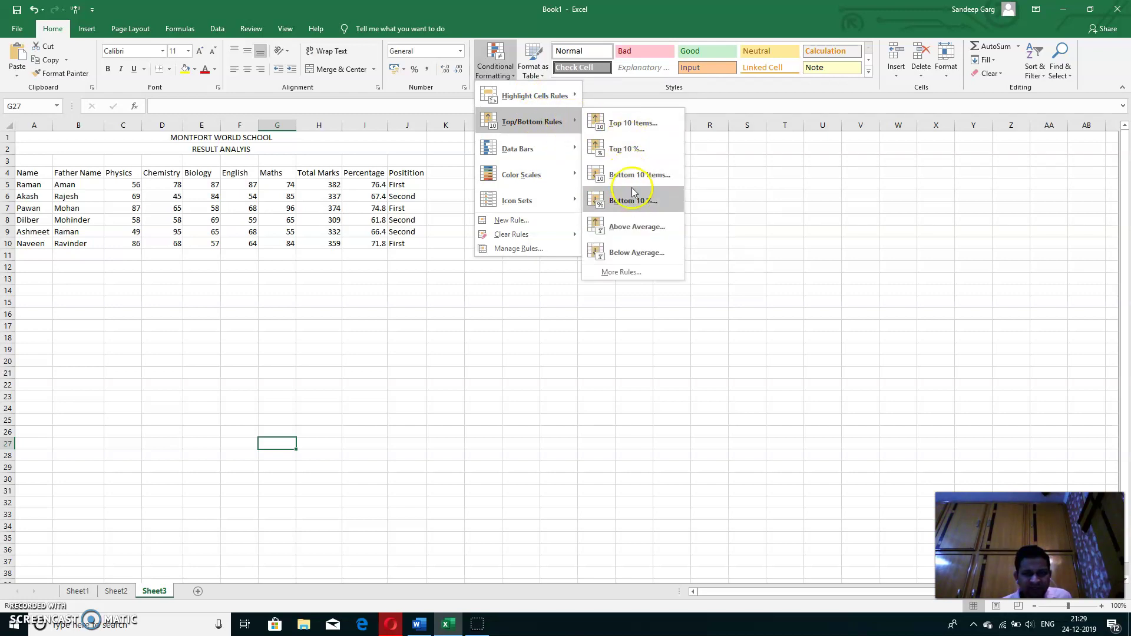
left_click(639, 231)
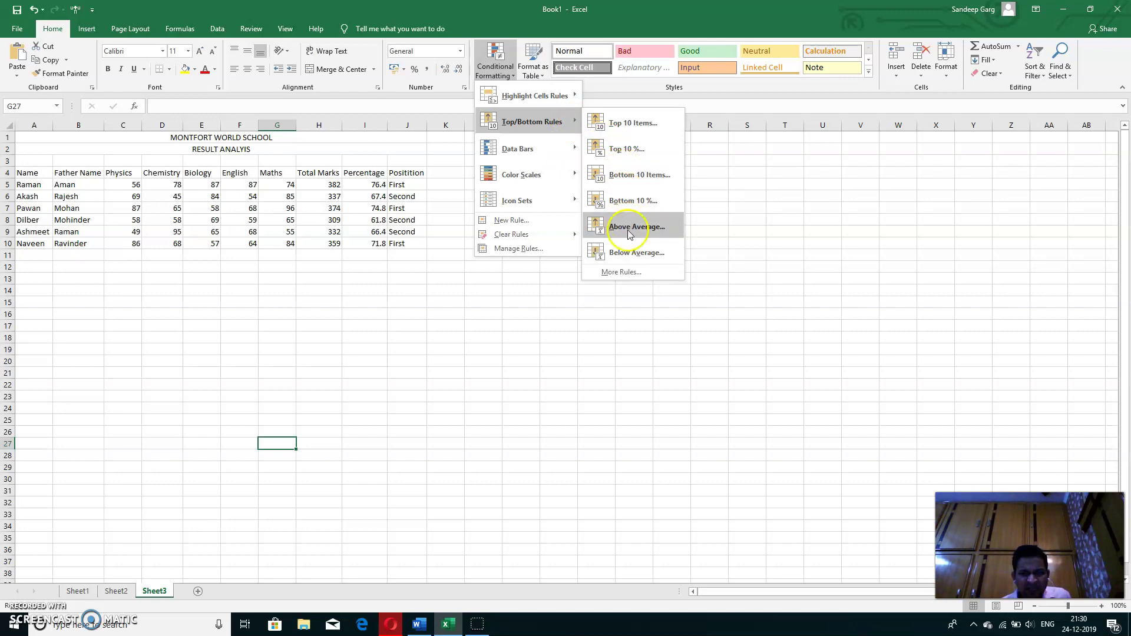
left_click(625, 272)
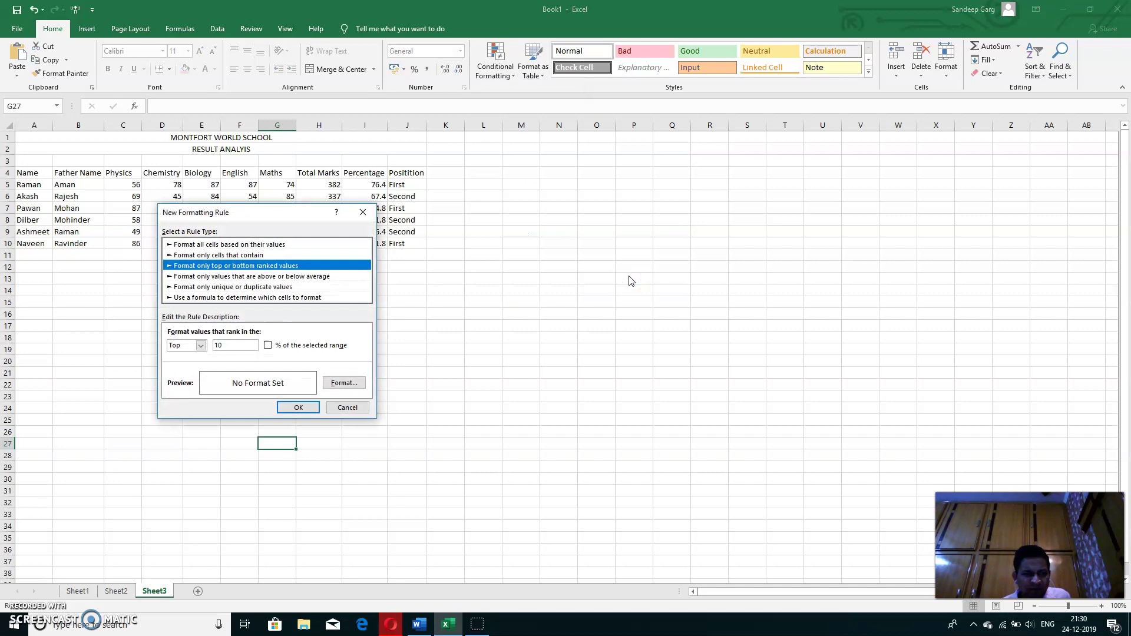
left_click(351, 407)
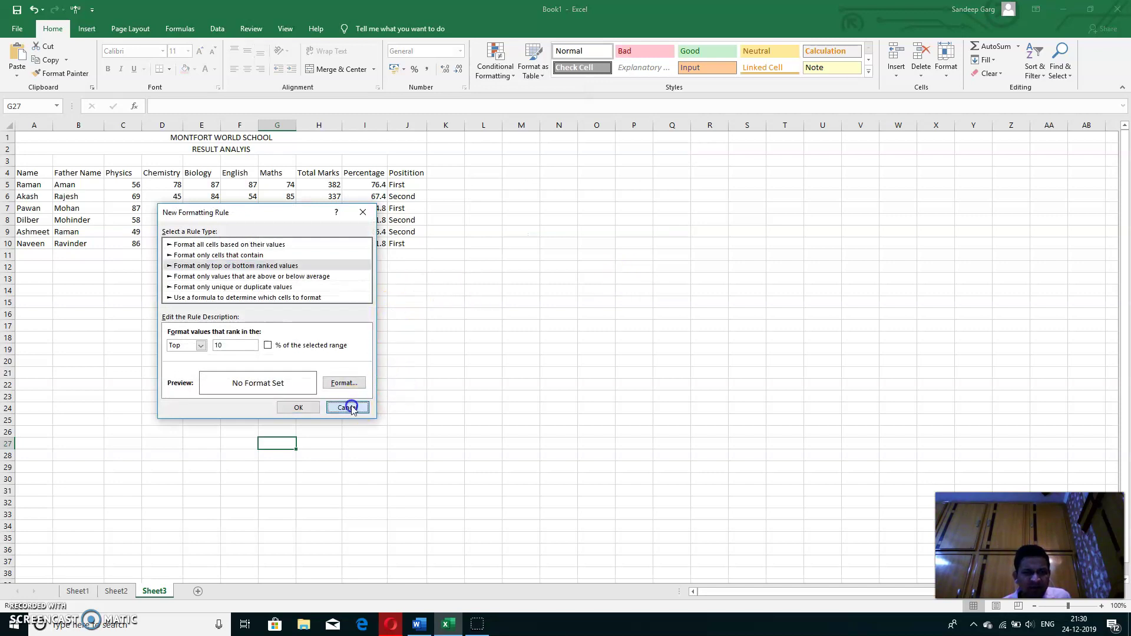
left_click(495, 62)
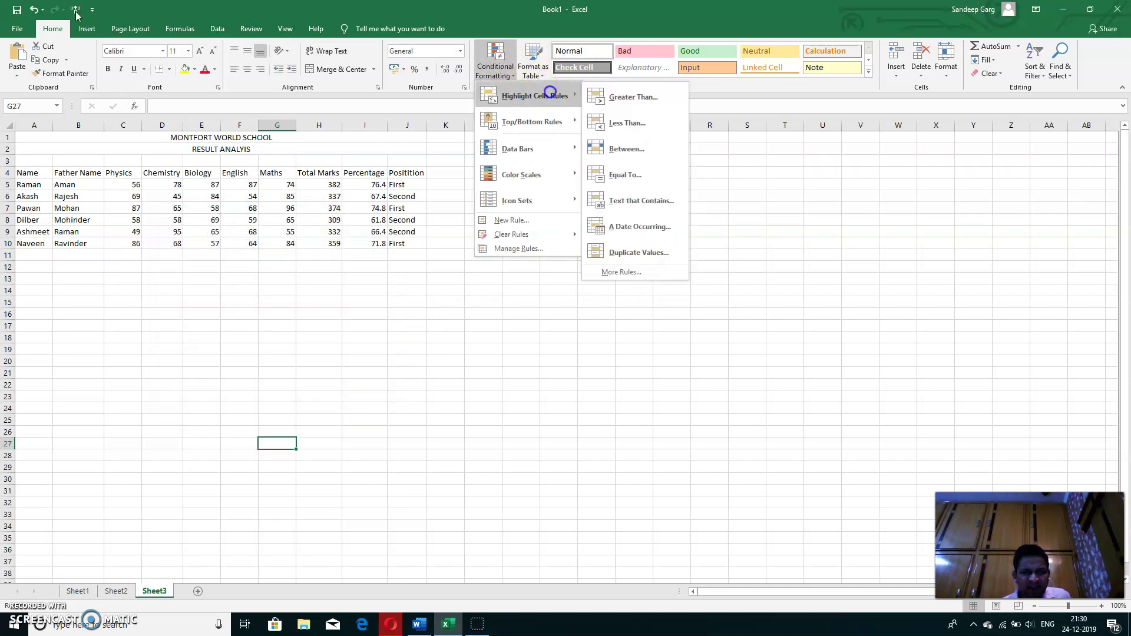
mouse_move(534, 96)
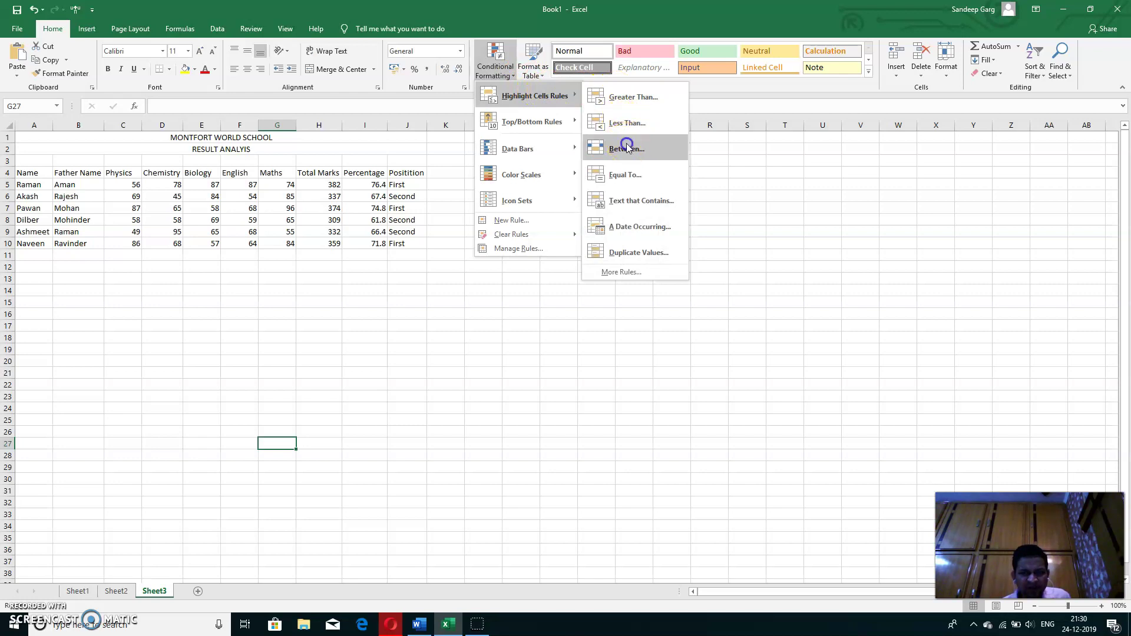
left_click(626, 147)
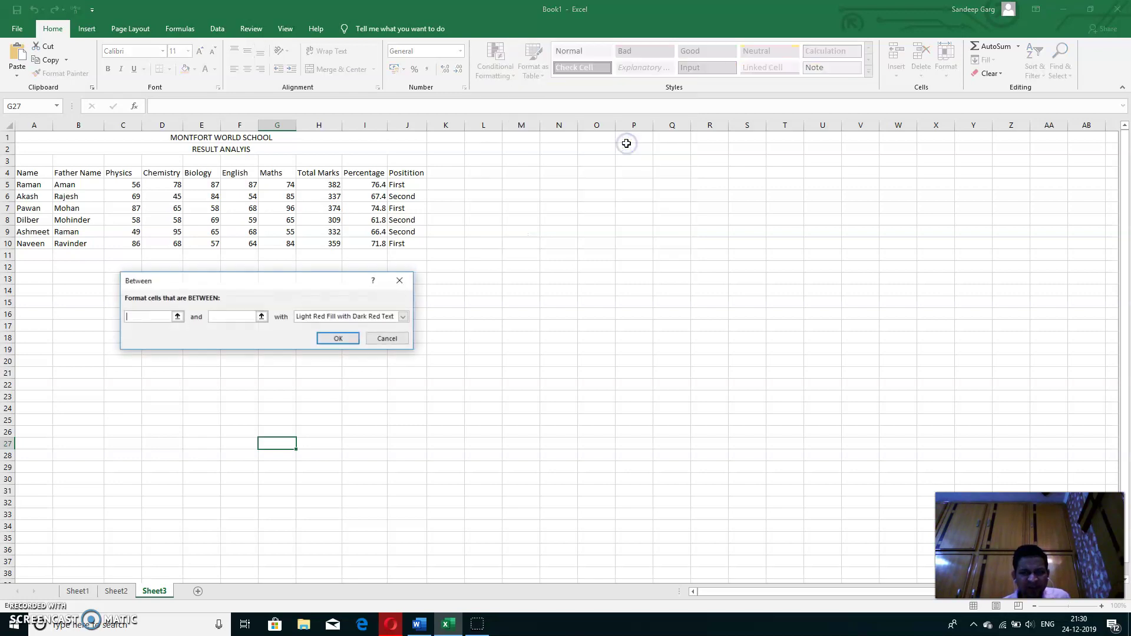
left_click(388, 338)
left_click(502, 67)
mouse_move(533, 96)
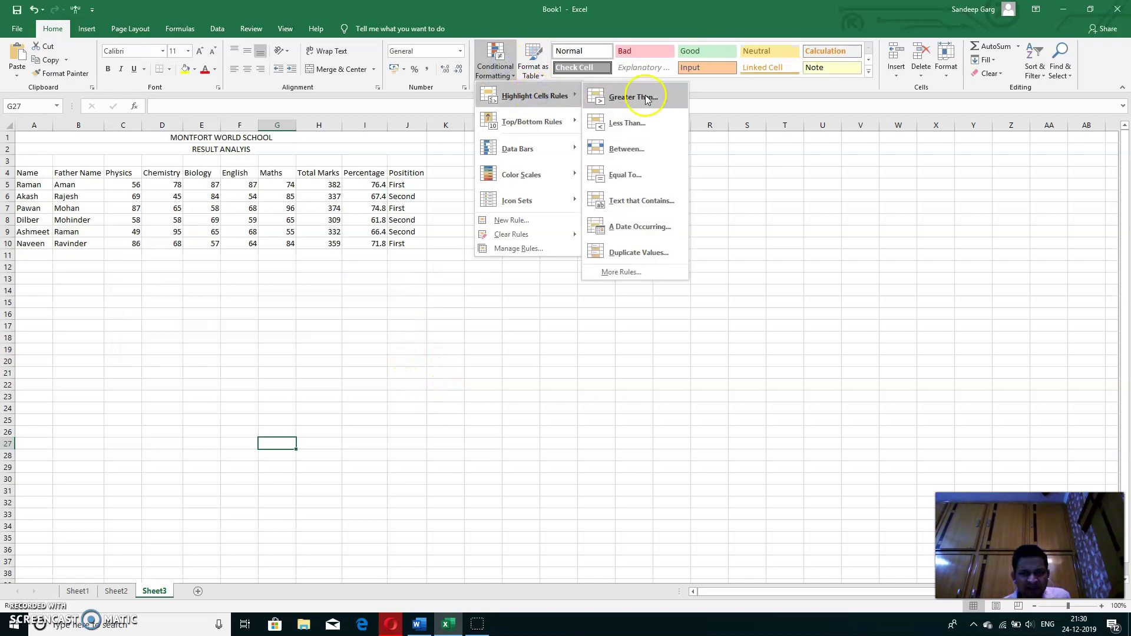
left_click(647, 98)
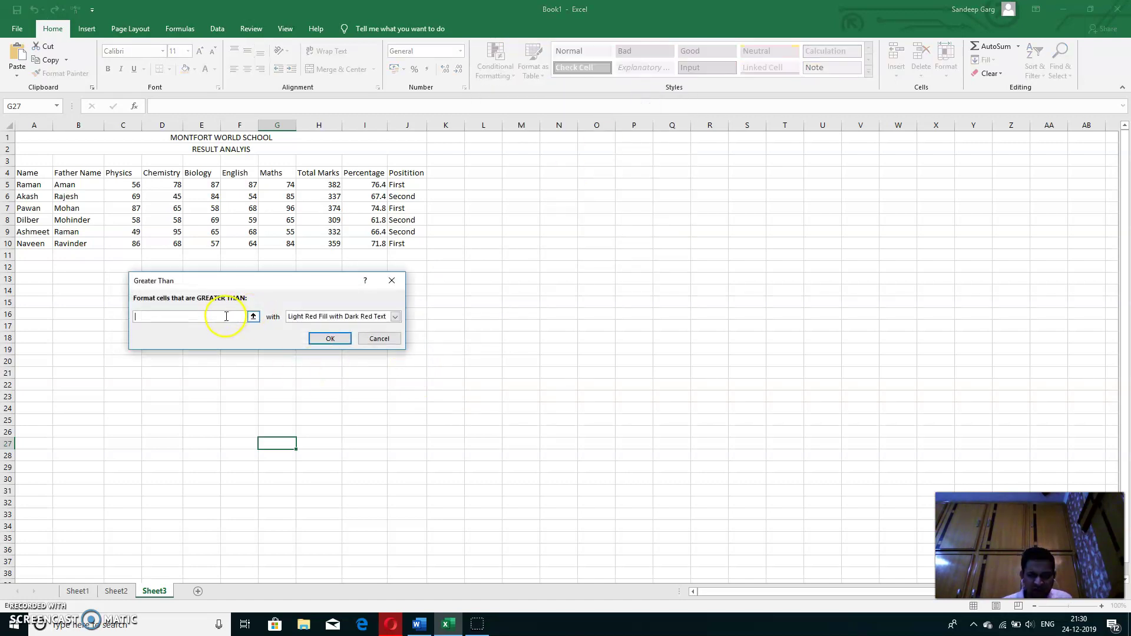
type("7")
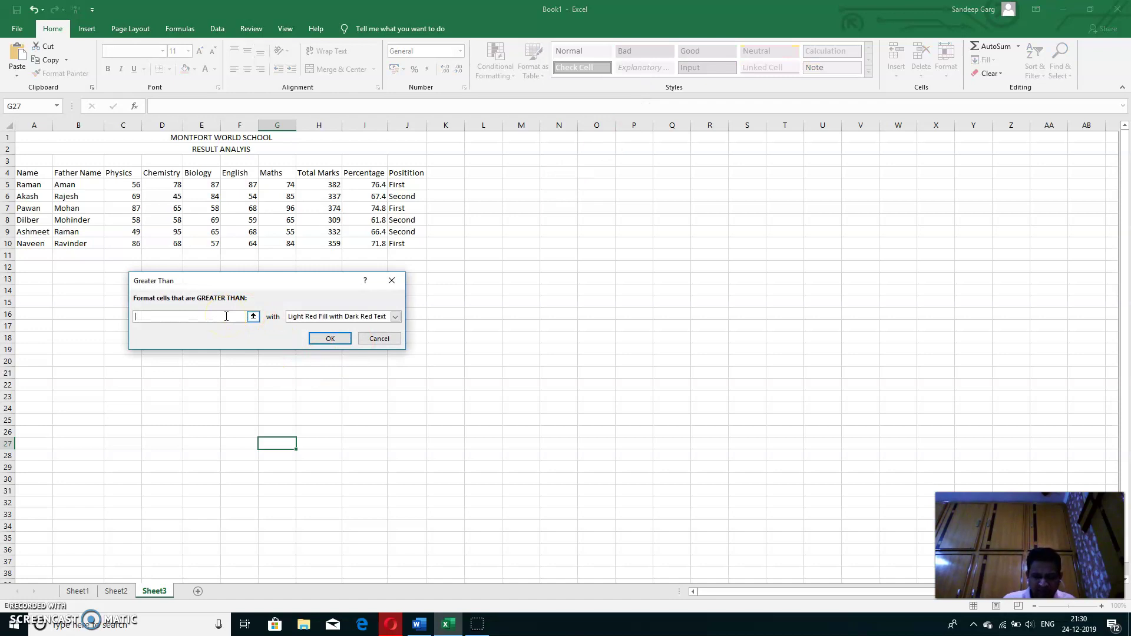
left_click(331, 339)
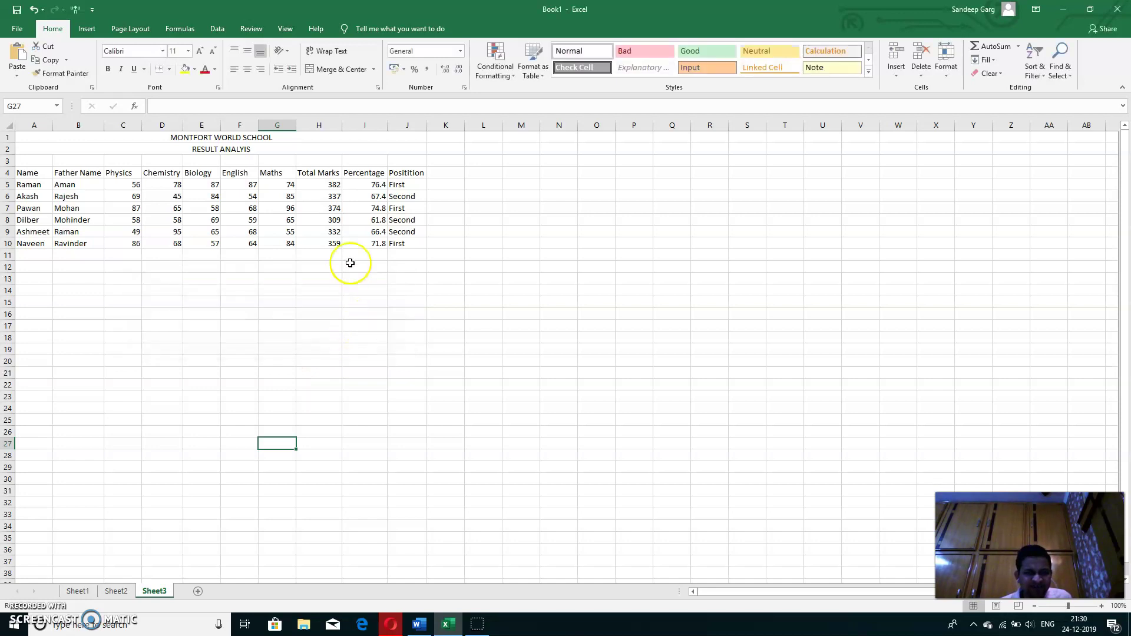
Highlight Percentage values I5:I10 greater than 69.1 with Light Red Fill
left_click_drag(369, 184, 377, 242)
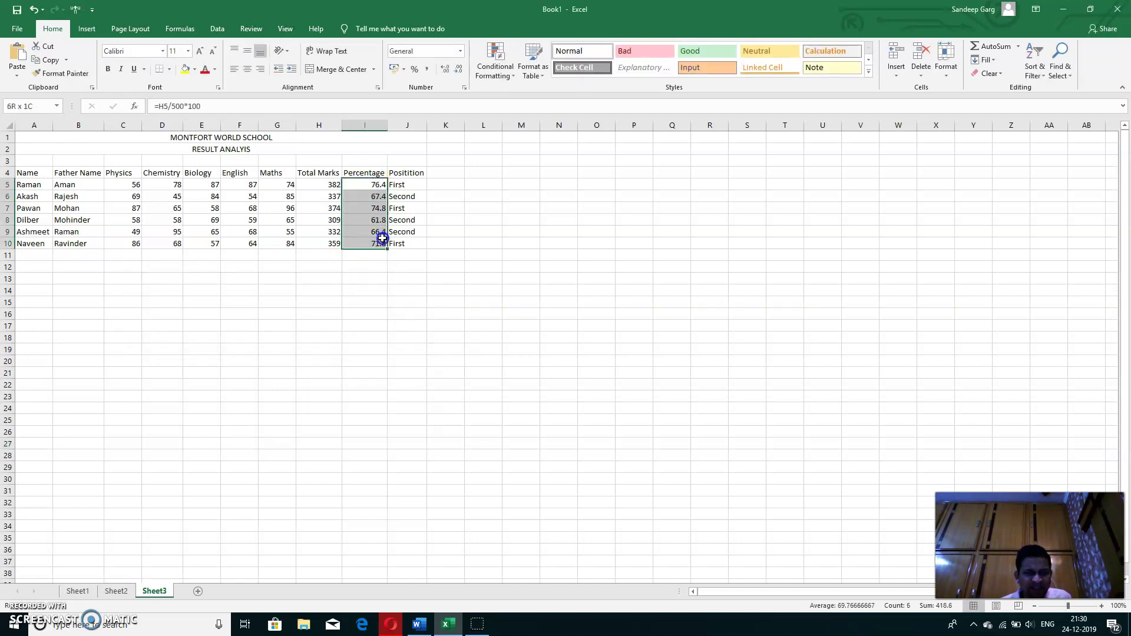
left_click(485, 76)
mouse_move(534, 95)
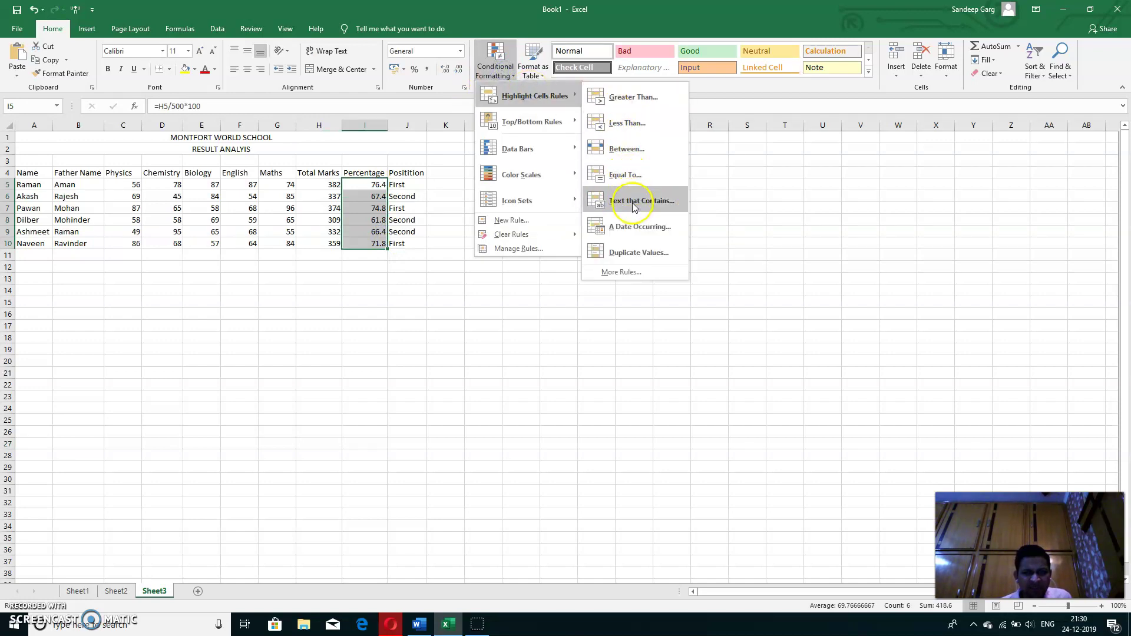
left_click(617, 104)
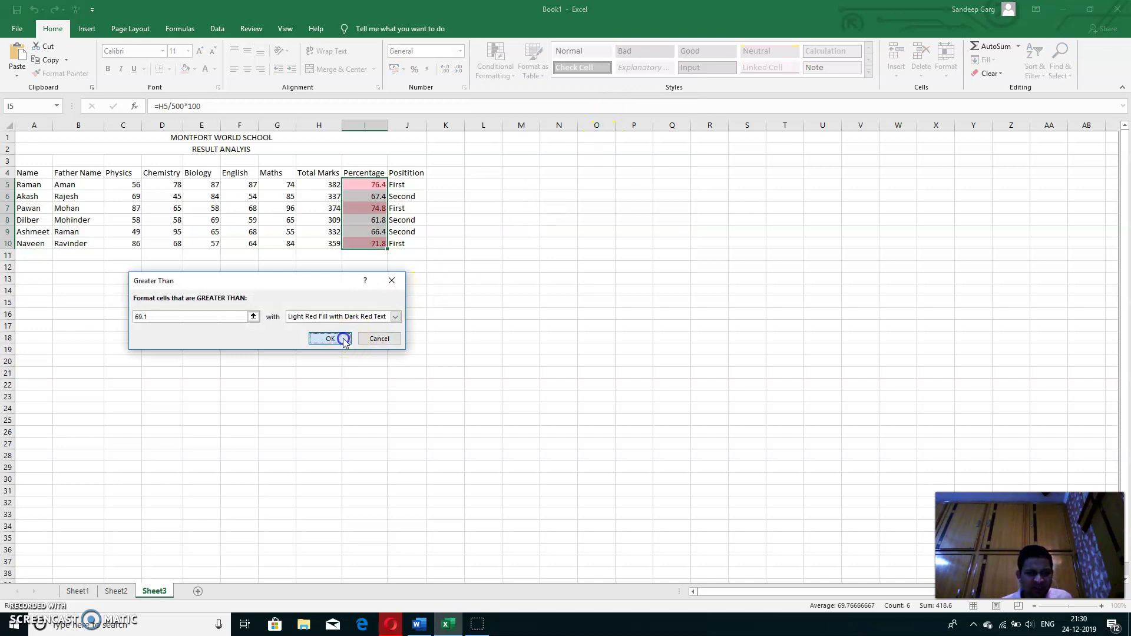
left_click(341, 338)
left_click(489, 300)
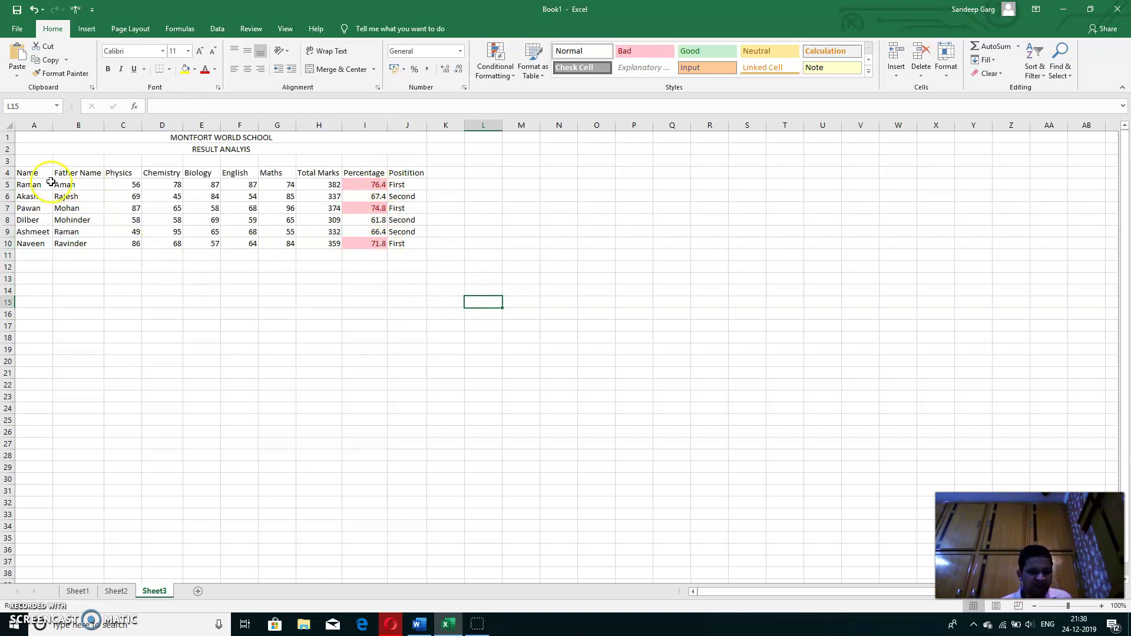
Apply All Borders to the result table A4:J10
left_click_drag(31, 174, 398, 241)
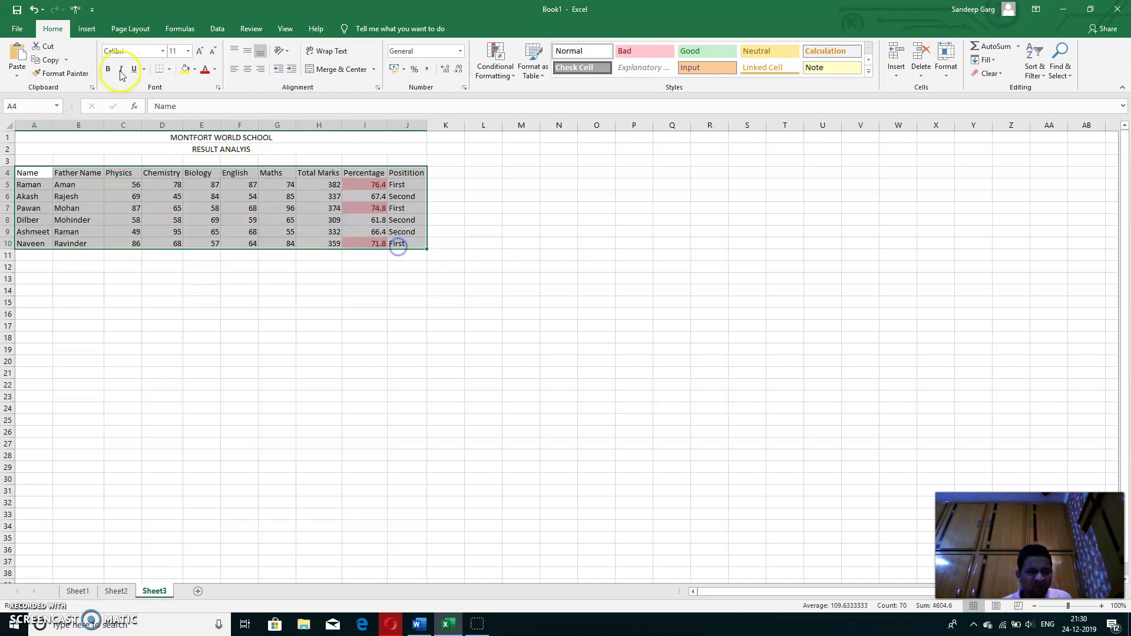
left_click(170, 71)
left_click(179, 174)
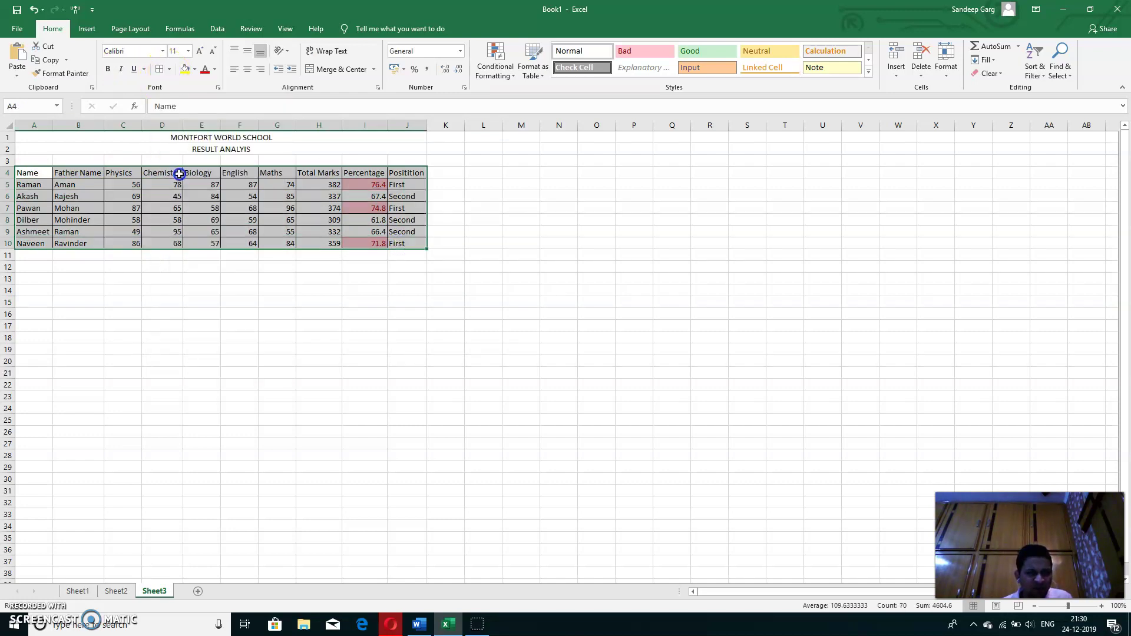
left_click(232, 323)
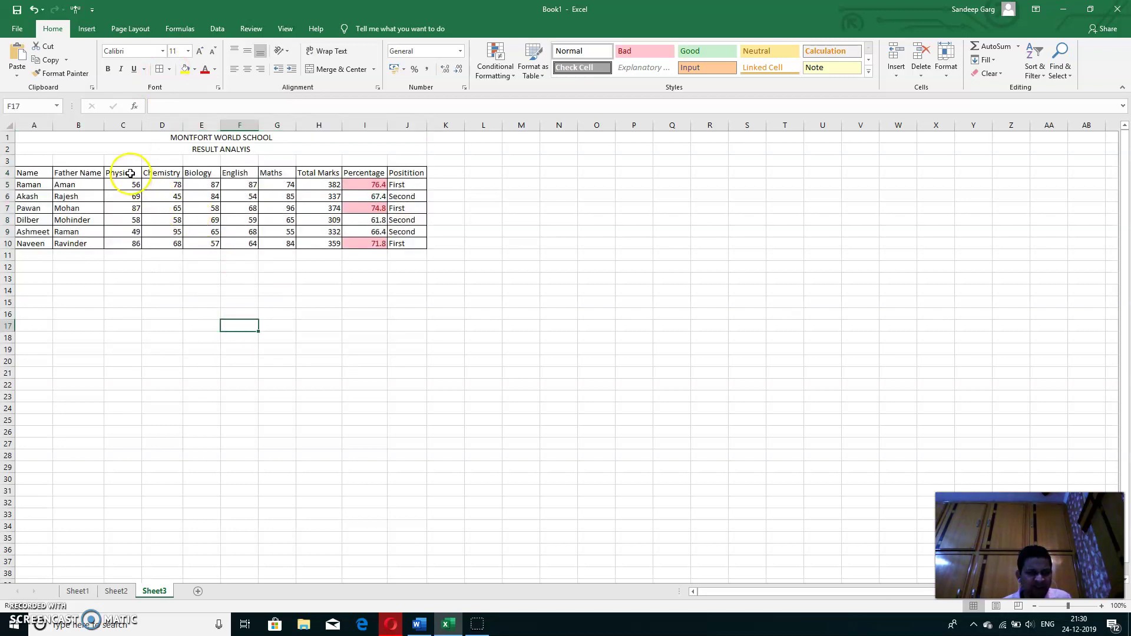
Set the Physics and Chemistry columns' text (C4:D10) to red
left_click_drag(130, 173, 170, 242)
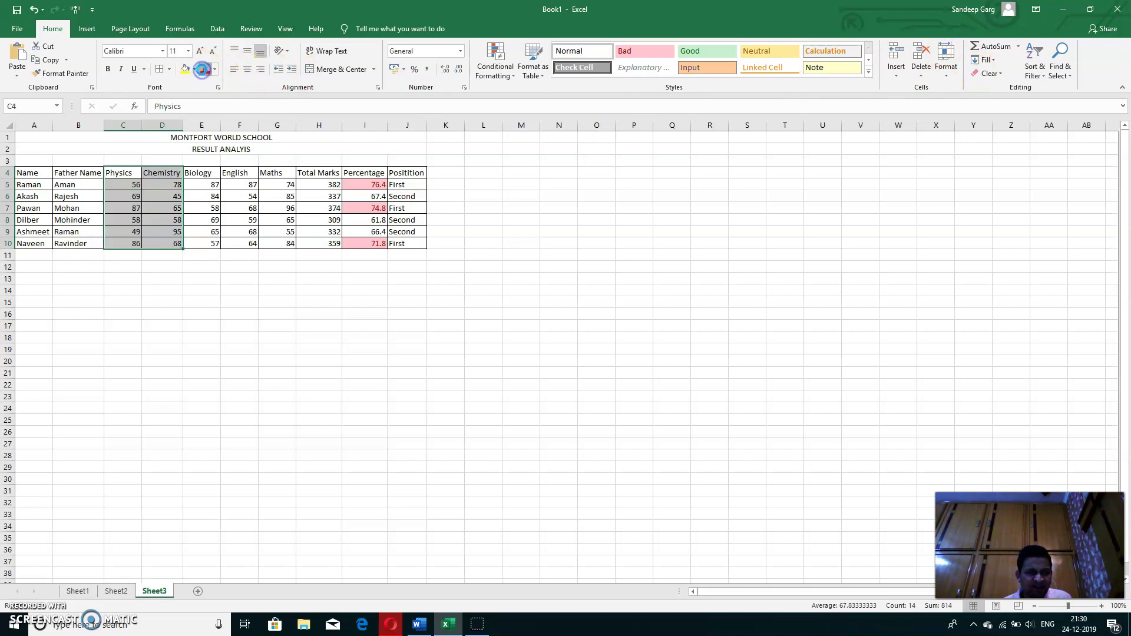
left_click(206, 69)
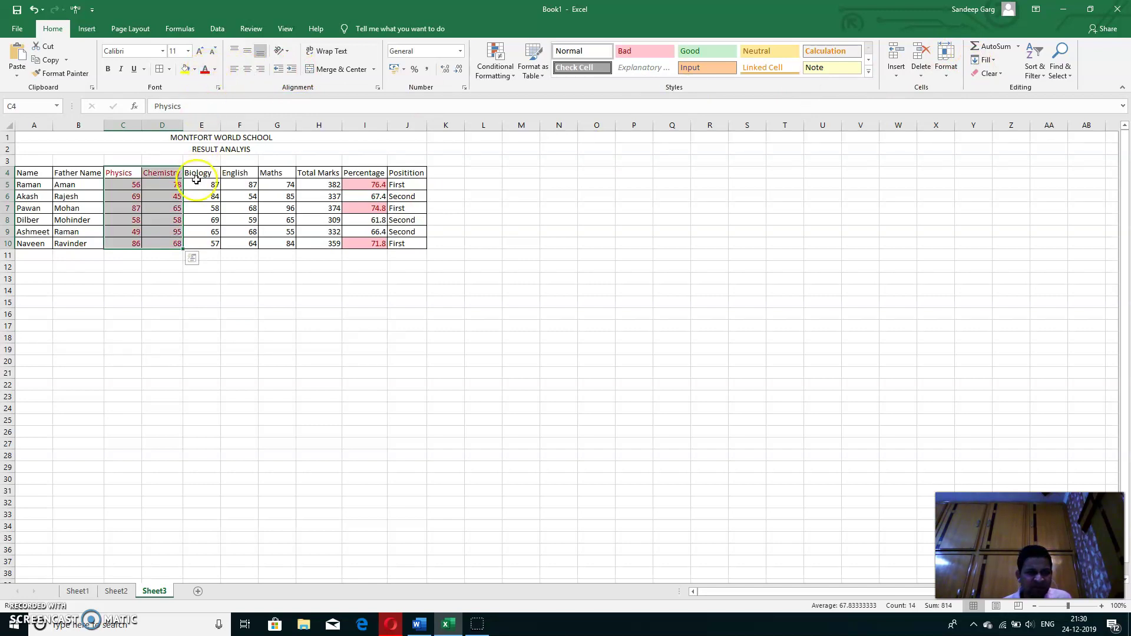
left_click_drag(197, 177, 255, 245)
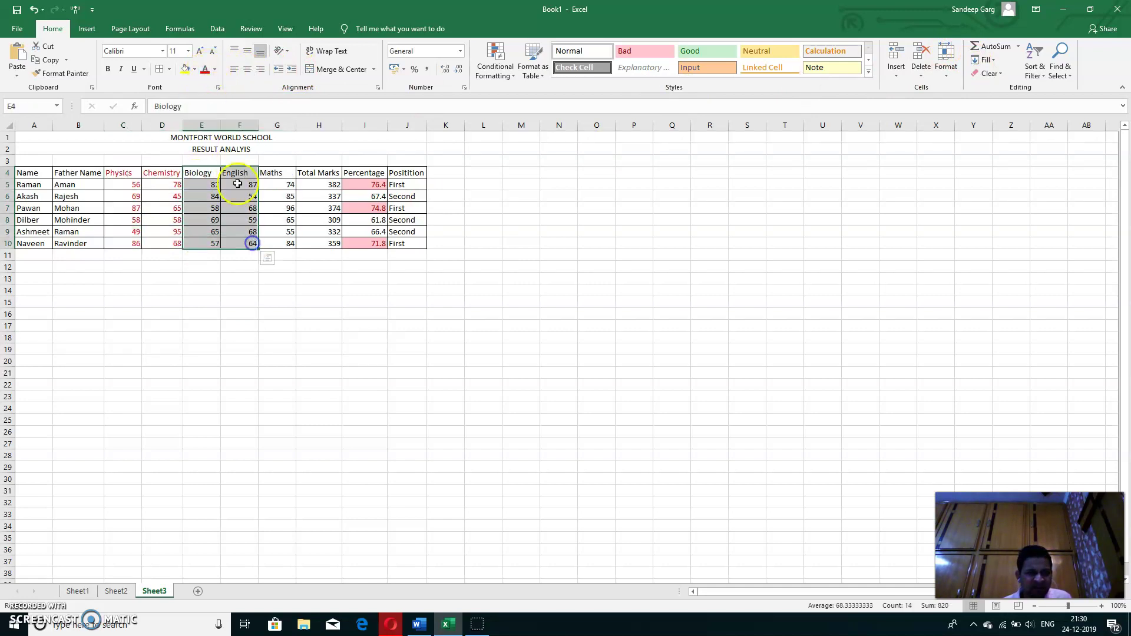
left_click(138, 178)
Undo the red text, then fill Physics and Chemistry yellow and Biology and English blue-grey
key("ctrl+z")
key("ctrl+z")
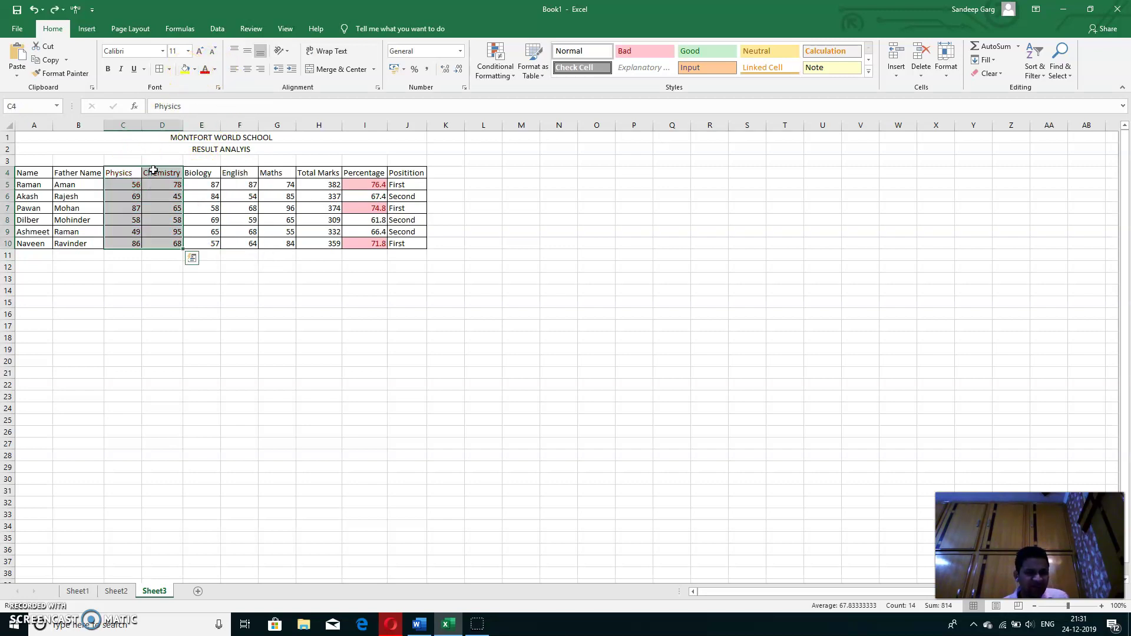
left_click(187, 69)
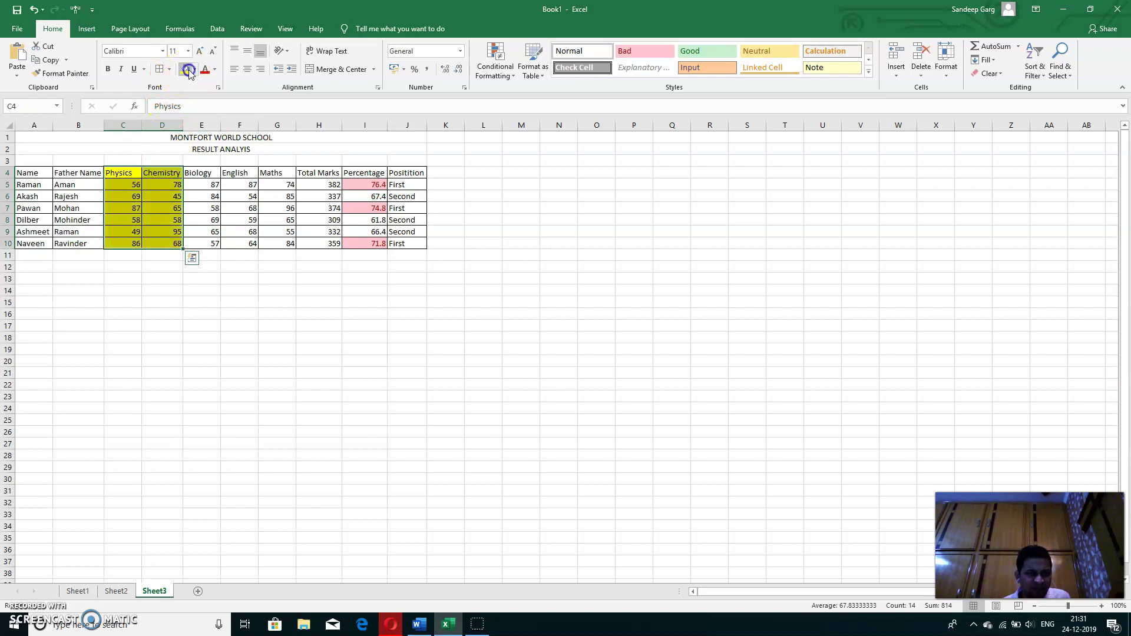
left_click_drag(198, 179, 250, 242)
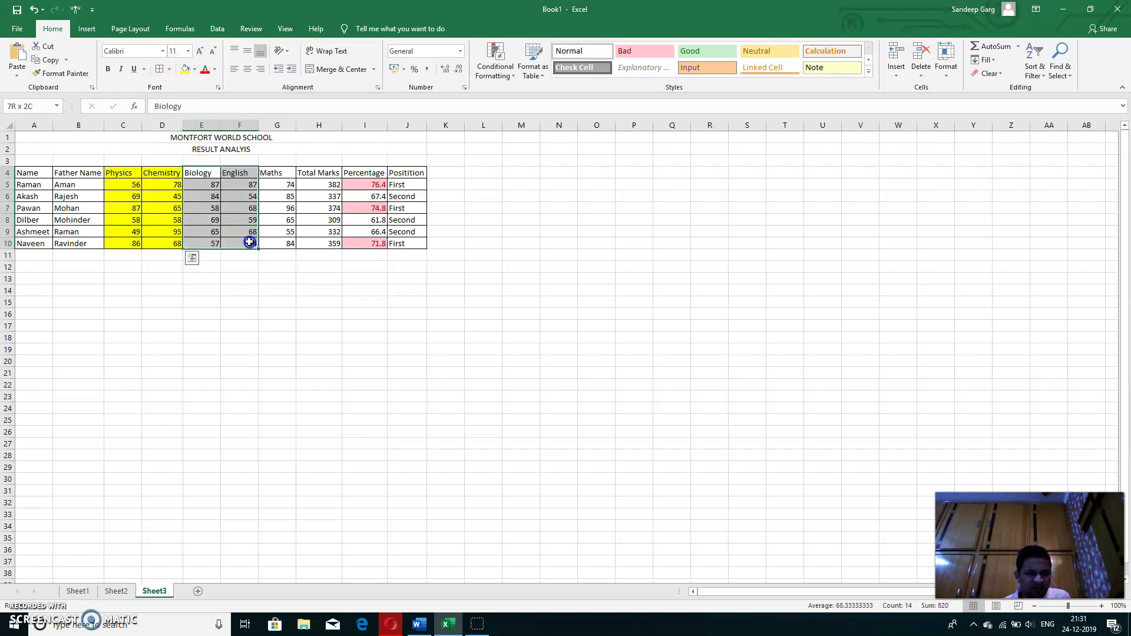
left_click(195, 69)
left_click(227, 122)
Fill the Maths and Total Marks columns (G4:H10) purple
left_click_drag(268, 172, 314, 240)
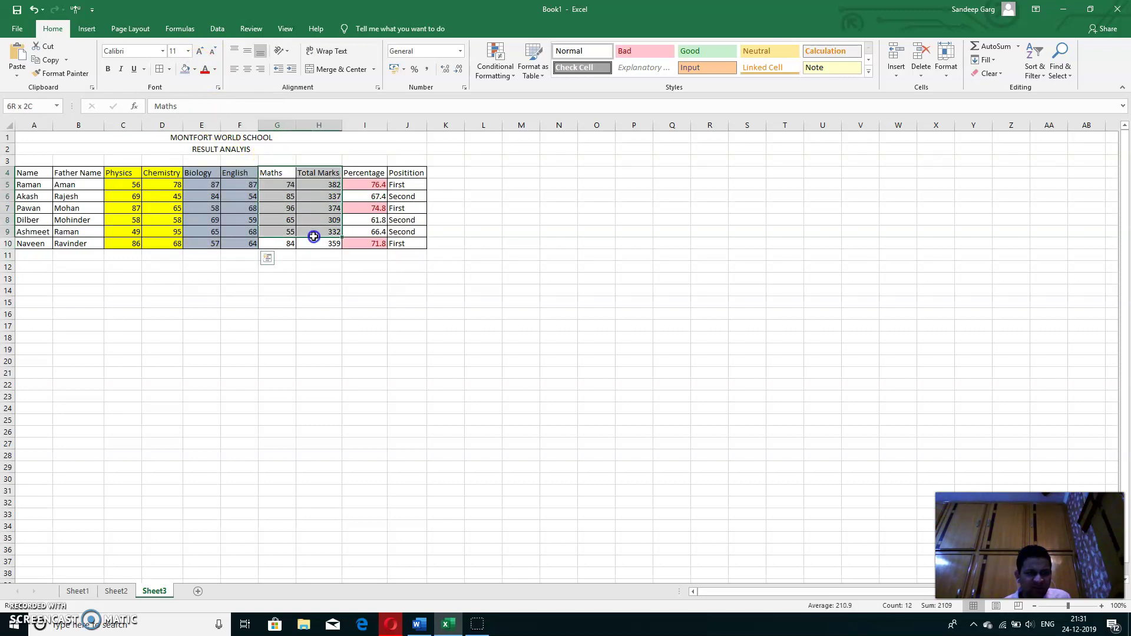
left_click(194, 69)
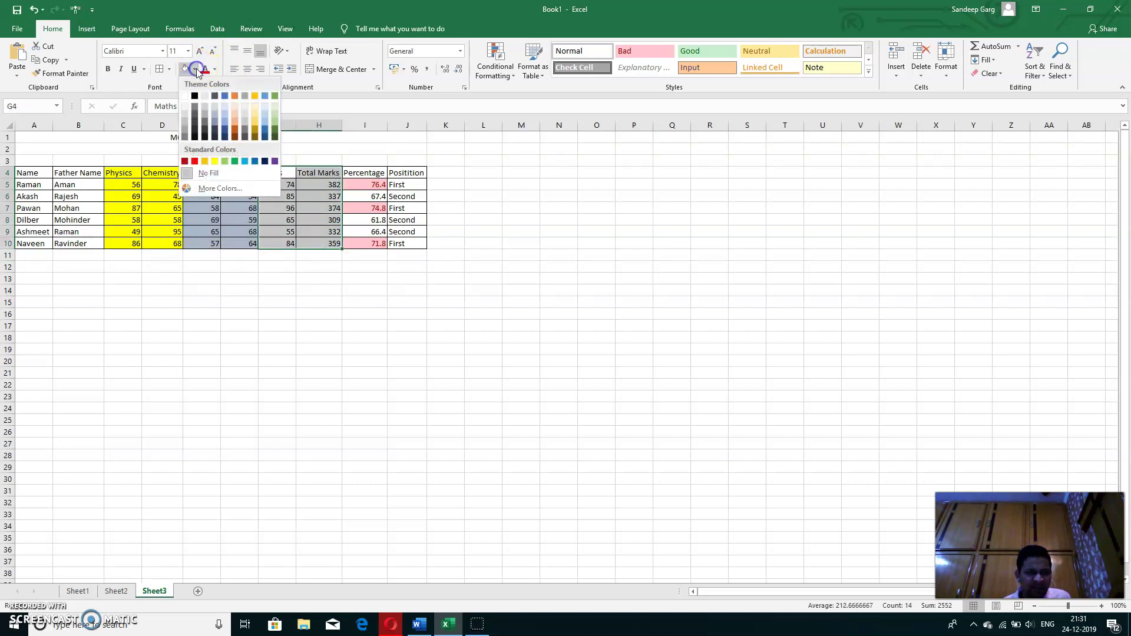
left_click(274, 162)
left_click(318, 290)
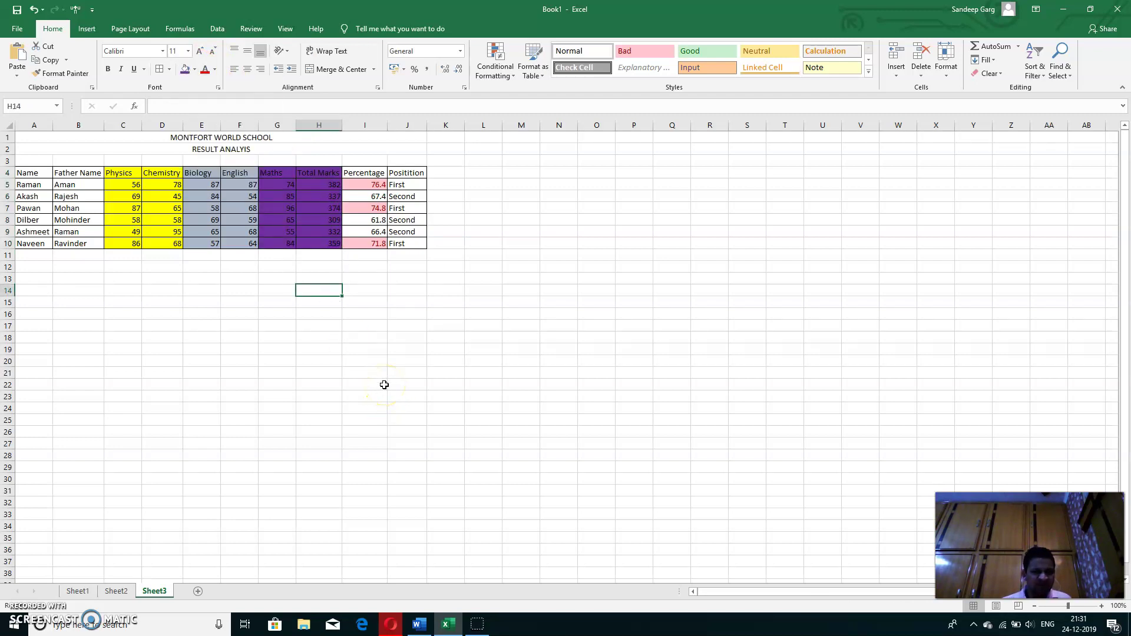
left_click(620, 328)
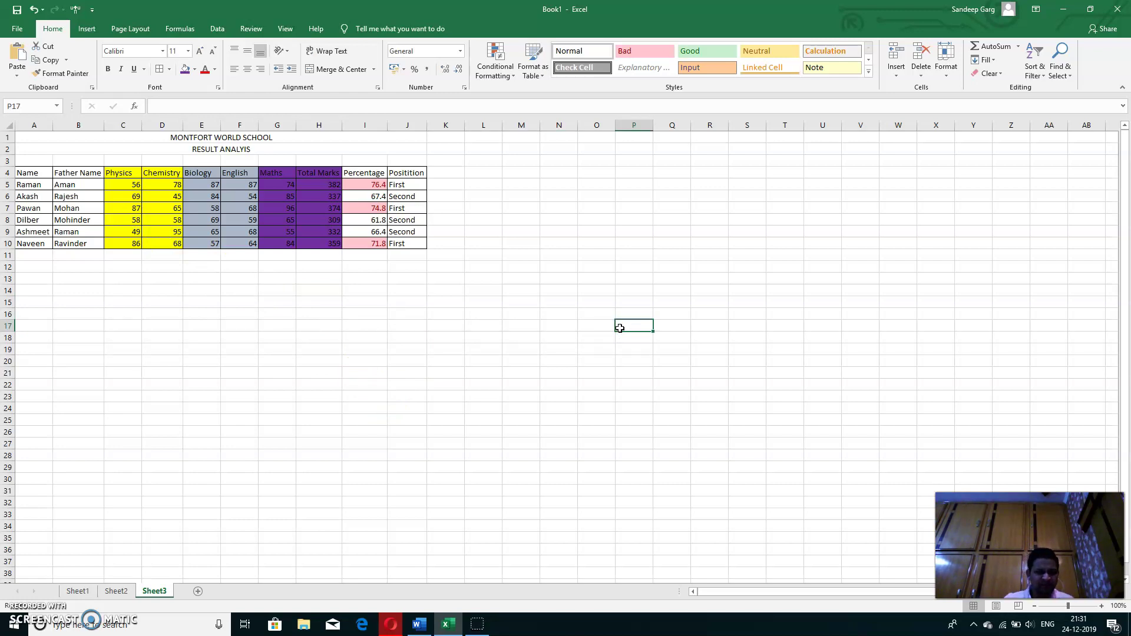